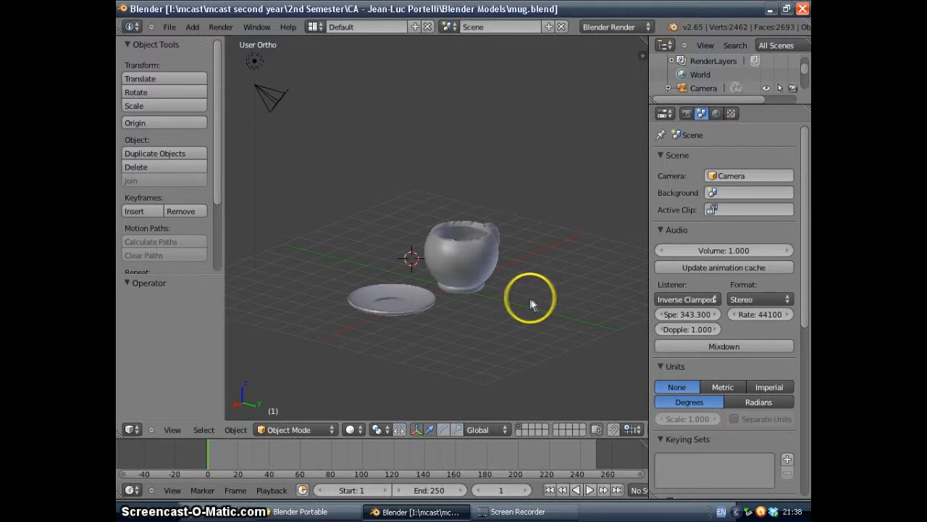
- Examine the finished mug and saucer models, selecting each of them in turn
mouse_move(519, 294)
middle_down()
mouse_move(497, 308)
mouse_move(383, 244)
mouse_move(443, 260)
mouse_move(510, 306)
middle_up()
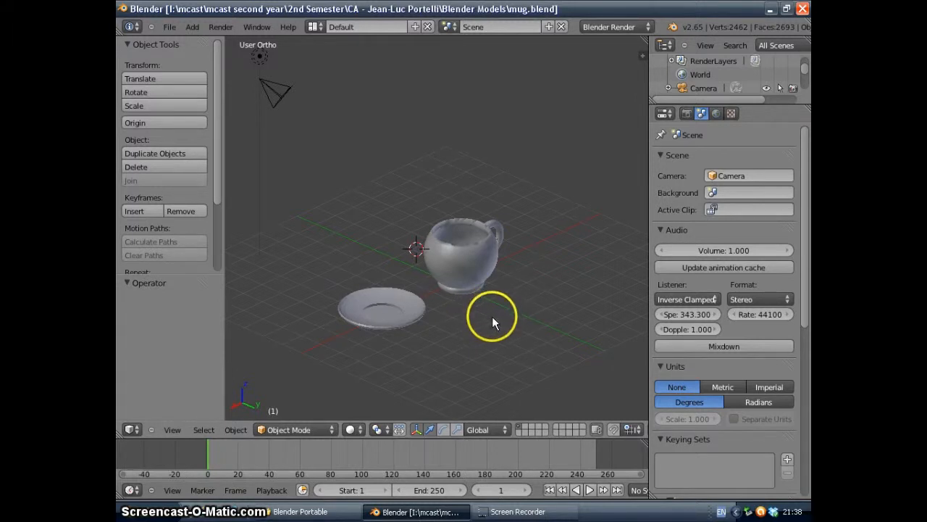
middle_drag(495, 316, 462, 330)
right_click(471, 257)
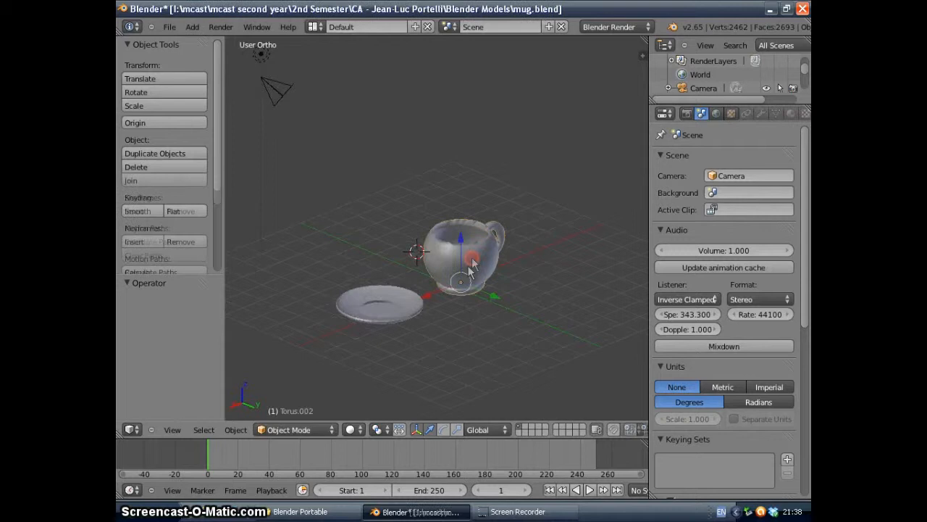
right_click(382, 319)
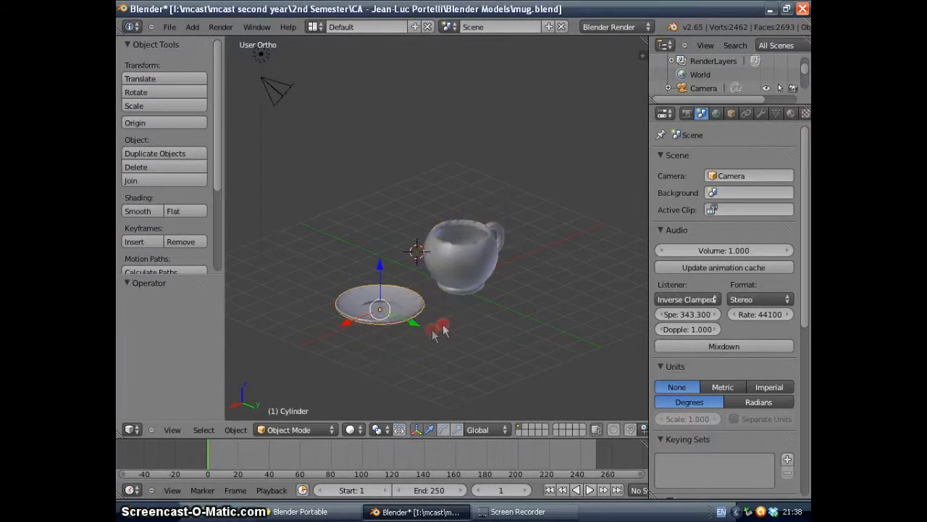
middle_drag(438, 334, 444, 326)
- Start a new scene by reloading the start-up file
click(169, 29)
click(190, 38)
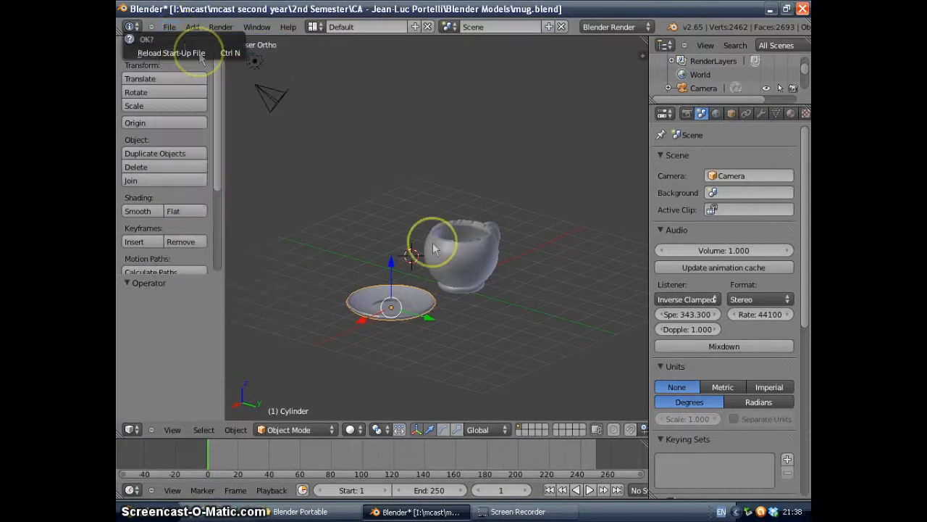
click(171, 28)
click(176, 43)
click(176, 51)
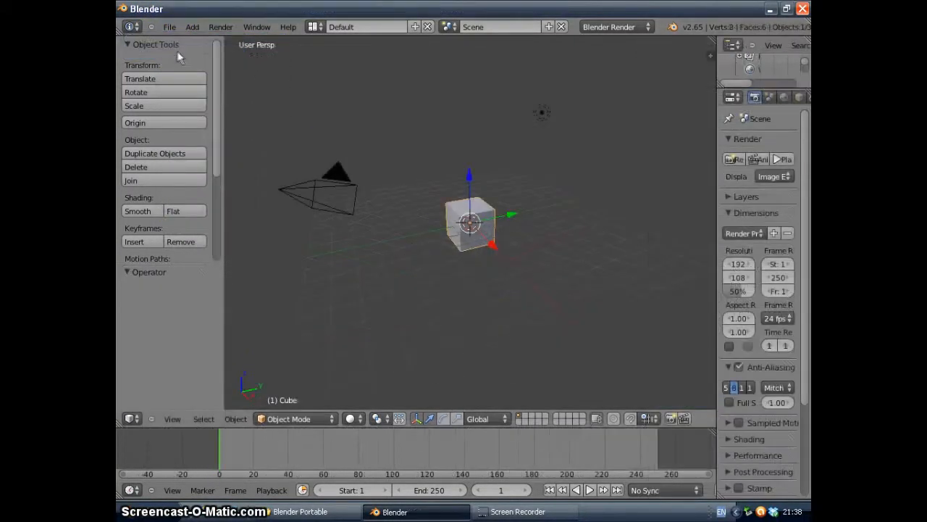
- Delete the default cube from the new scene
middle_drag(520, 253, 540, 264)
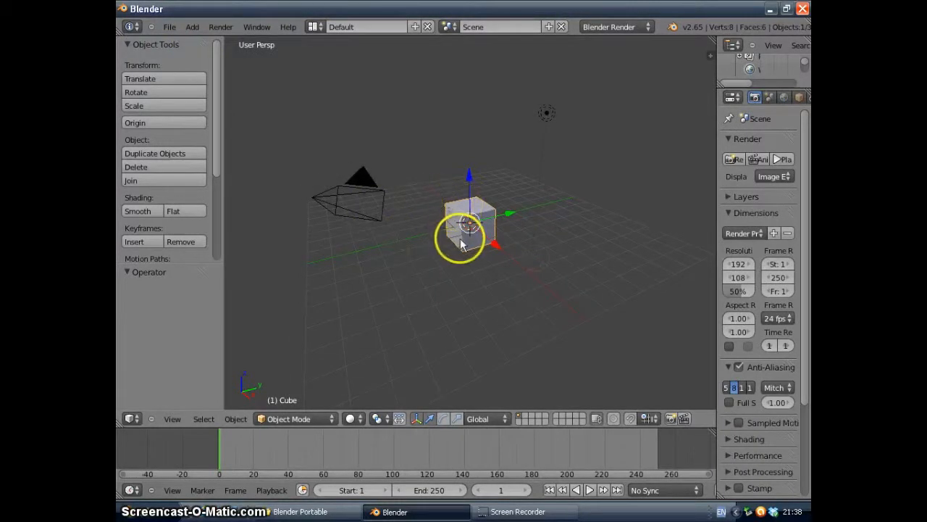
key(x)
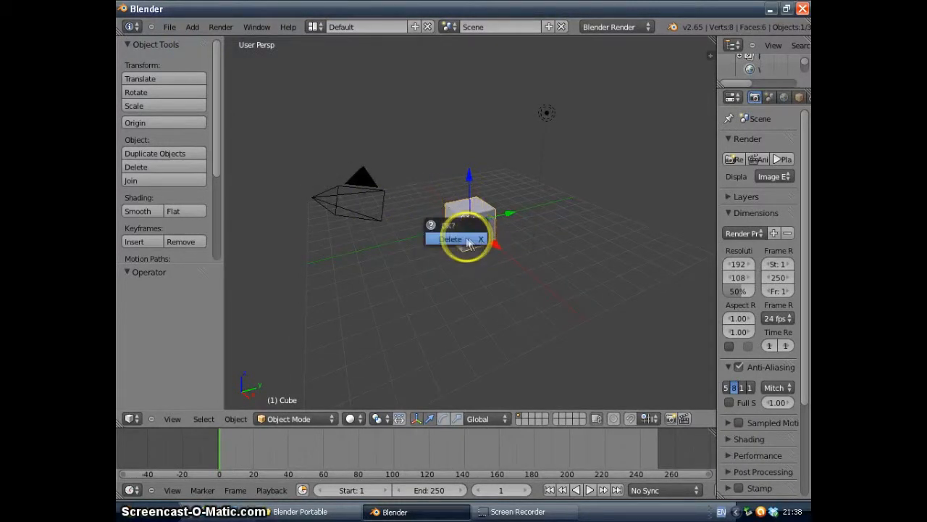
key(Return)
scroll(472, 272, up, 5)
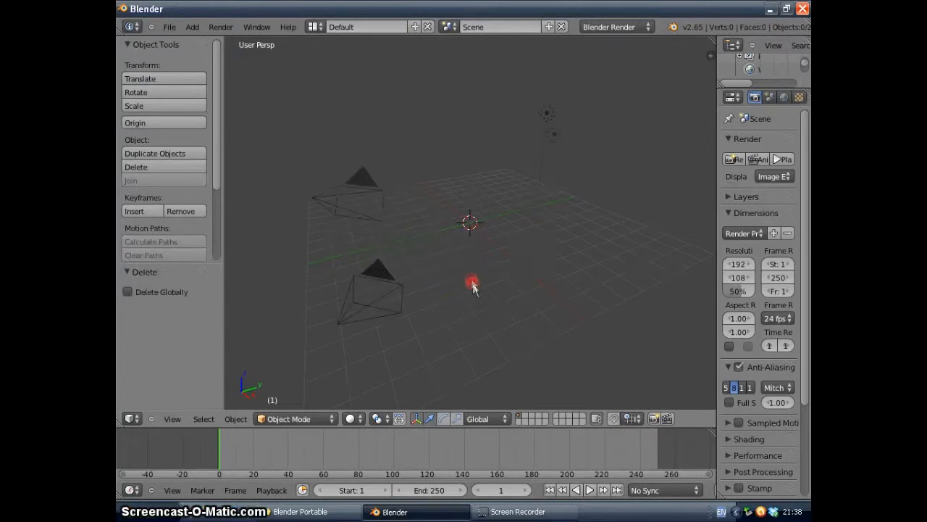
scroll(476, 267, down, 5)
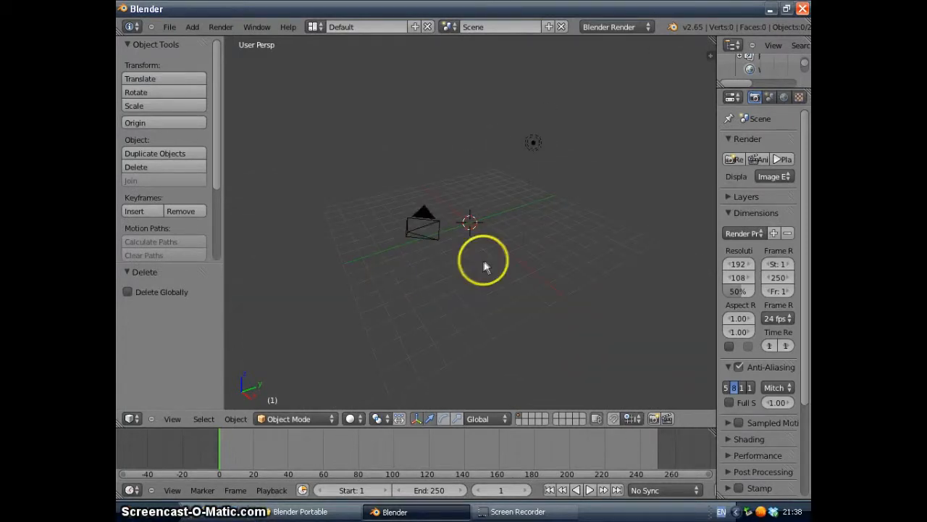
- Add a UV sphere mesh at the scene's origin
click(192, 27)
mouse_move(217, 48)
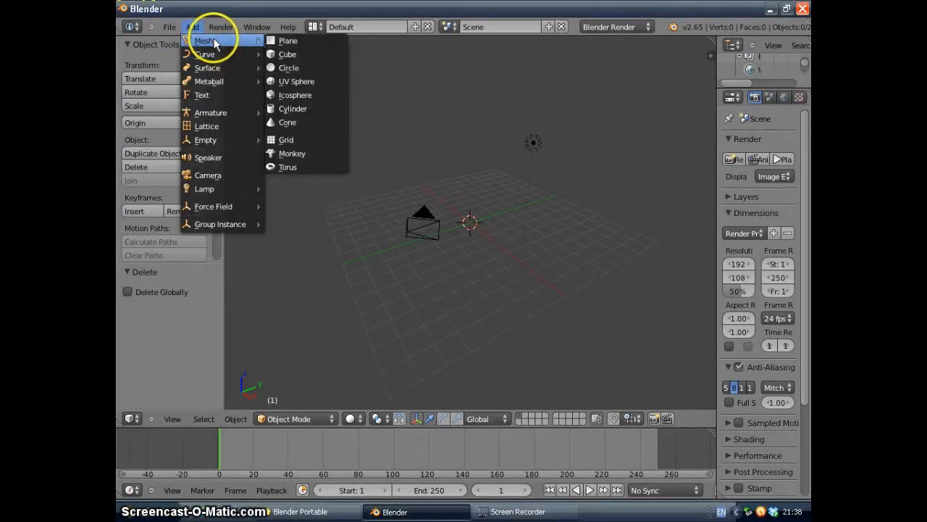
click(317, 83)
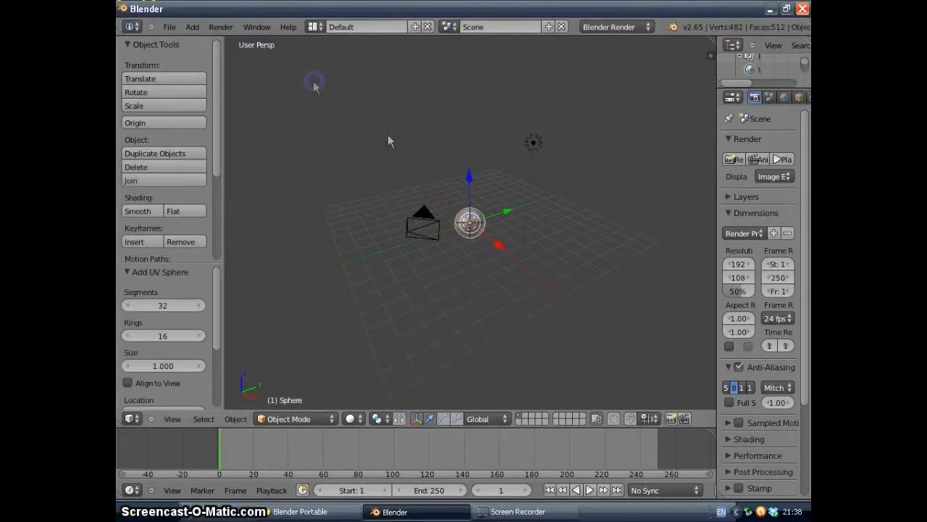
- Scale the sphere uniformly by about 2.2 in front view, followed by a further scaling of about 1.2
middle_drag(490, 249, 457, 243)
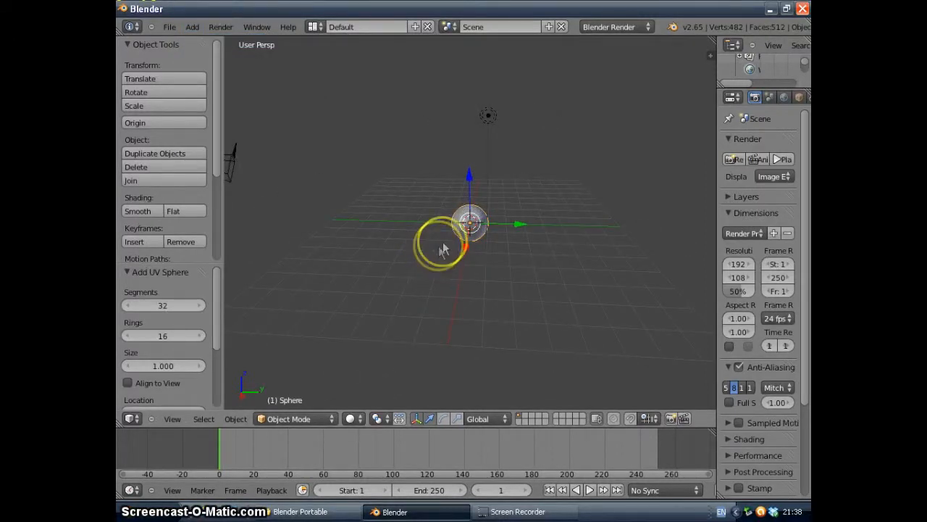
key(KP_1)
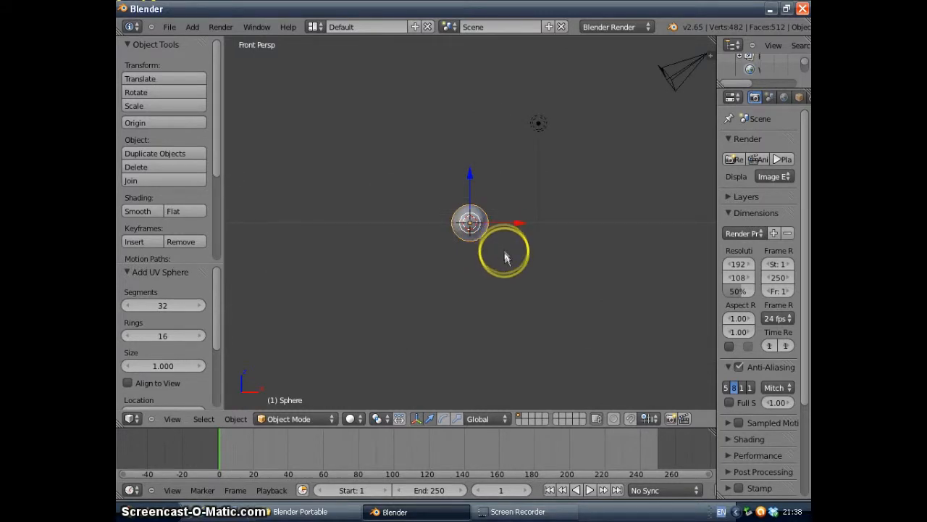
key(s)
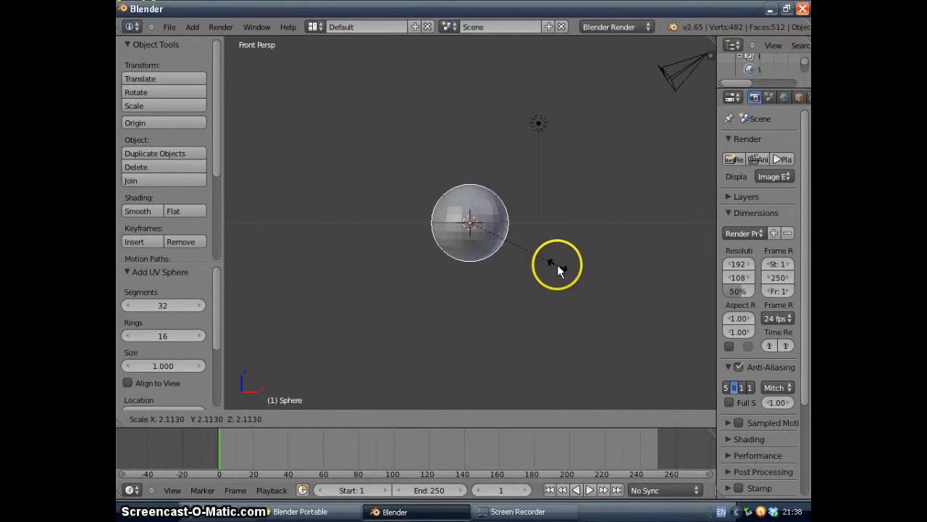
click(556, 274)
mouse_move(557, 274)
middle_down()
mouse_move(397, 312)
mouse_move(399, 275)
mouse_move(572, 260)
mouse_move(545, 264)
middle_up()
key(KP_1)
key(s)
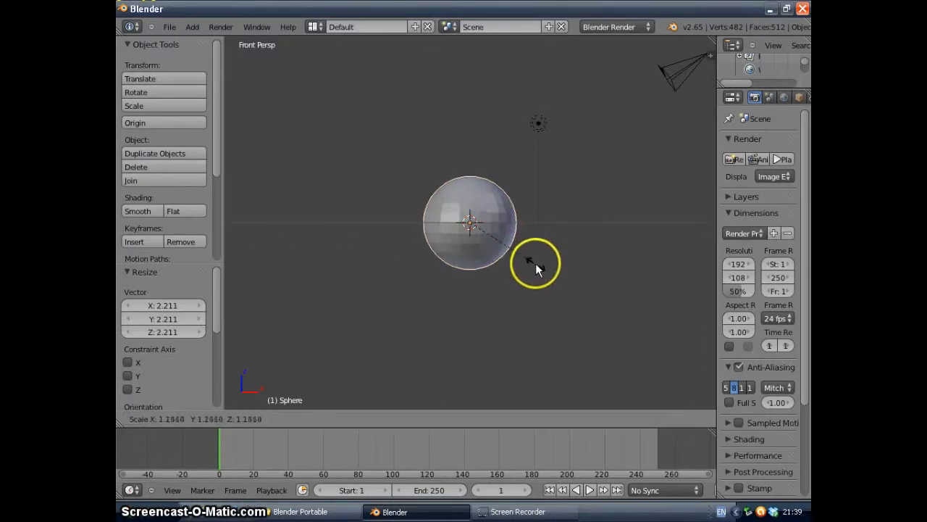
click(558, 270)
- Move the sphere up about 2.66 along the Z axis in front view so it rests on the ground line
middle_drag(558, 271, 458, 341)
key(KP_7)
key(KP_1)
middle_drag(471, 287, 556, 303)
middle_drag(518, 276, 499, 273)
key(KP_1)
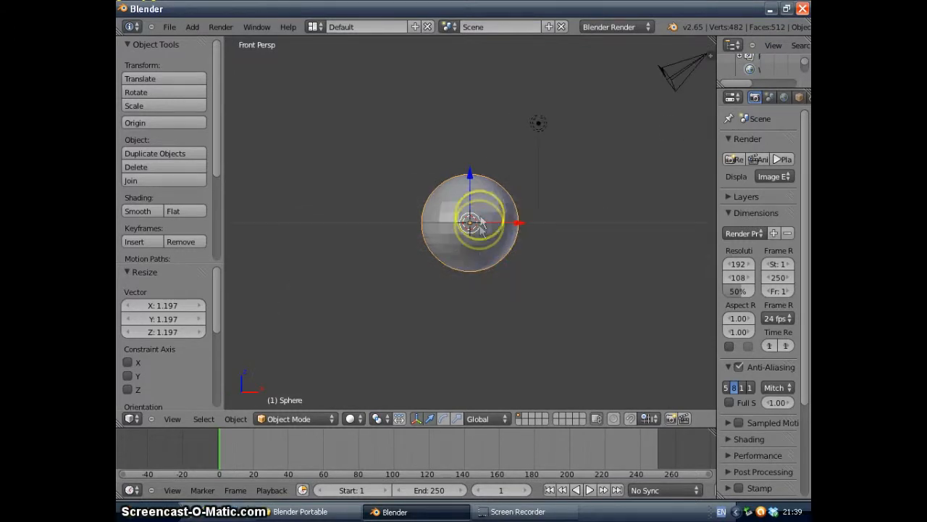
scroll(469, 175, up, 7)
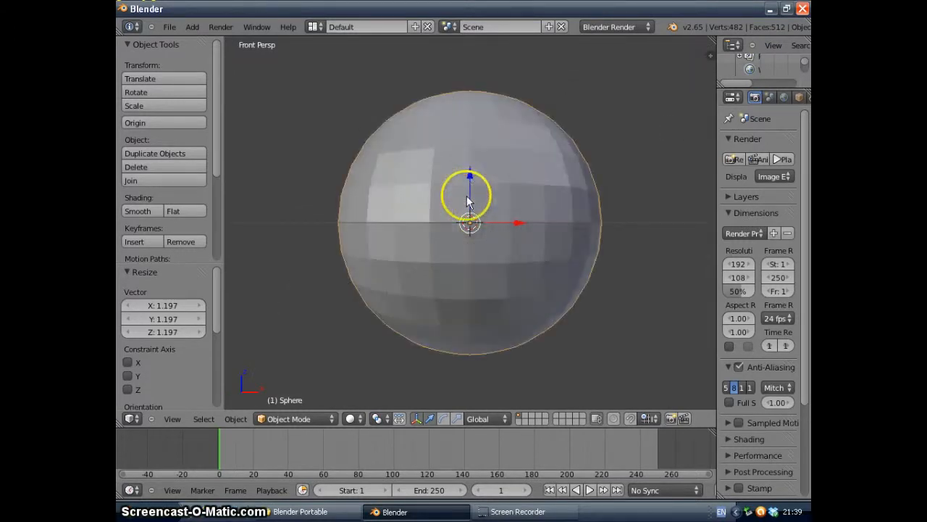
scroll(467, 186, down, 6)
scroll(469, 180, up, 5)
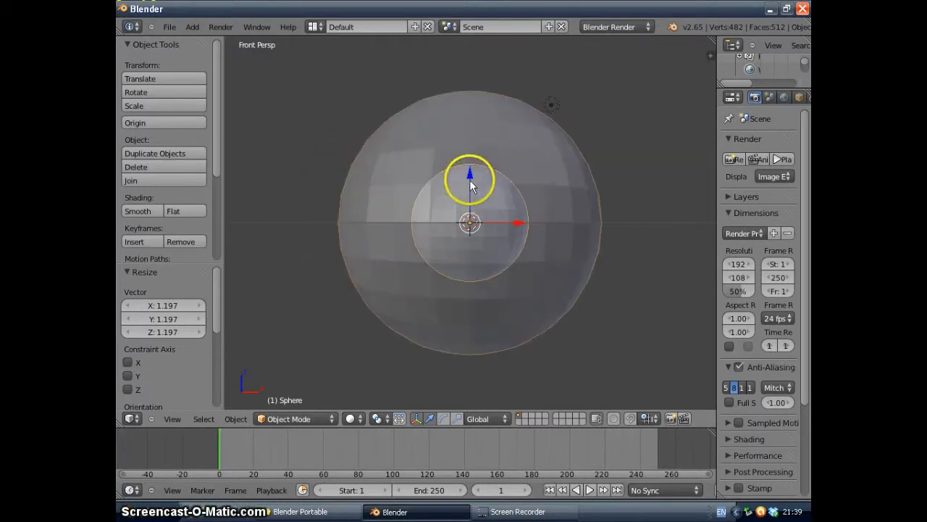
drag(470, 167, 484, 58)
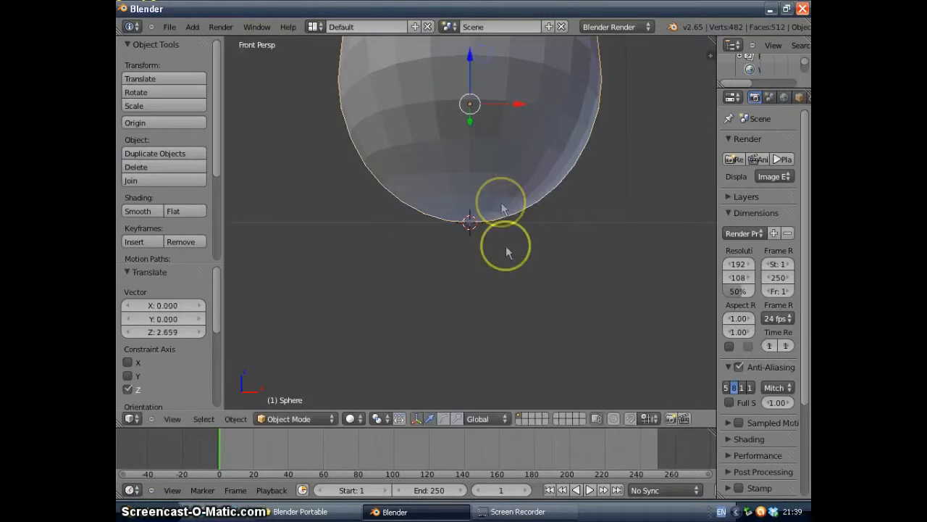
- Switch the viewport to orthographic projection and examine how the sphere's lowest point meets the ground plane
key(KP_5)
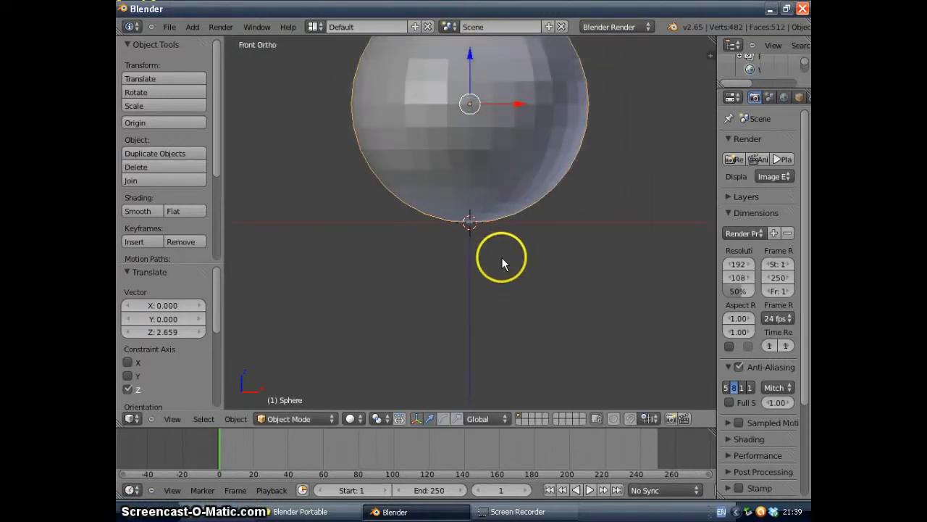
scroll(489, 210, up, 2)
scroll(487, 238, down, 6)
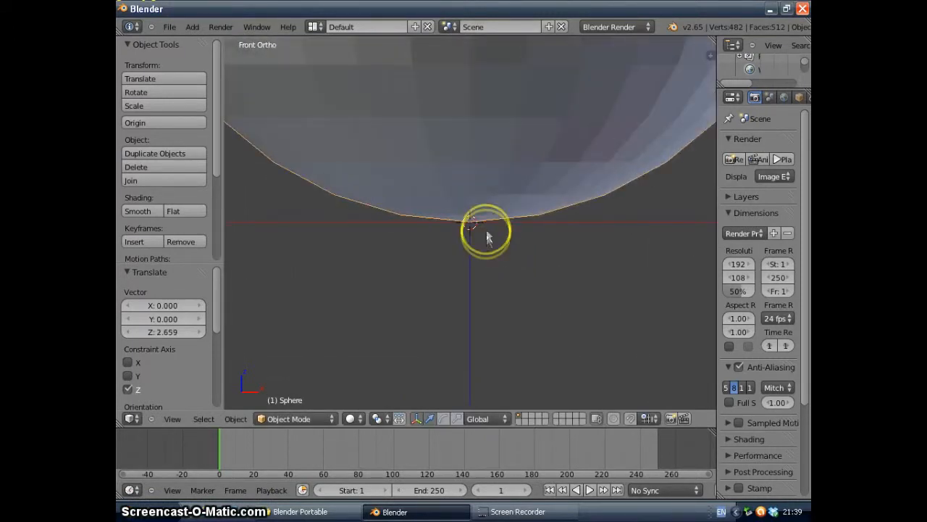
middle_drag(536, 251, 451, 290)
scroll(464, 264, down, 4)
middle_drag(507, 261, 458, 270)
scroll(440, 250, up, 5)
scroll(479, 246, down, 2)
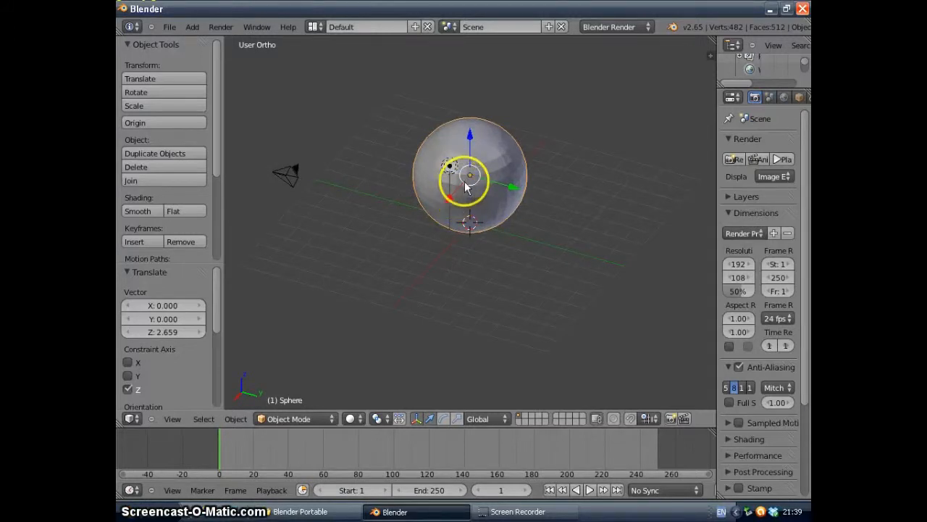
- Duplicate the sphere in place and raise the copy along Z so it overlaps the upper part of the original
key(shift+d)
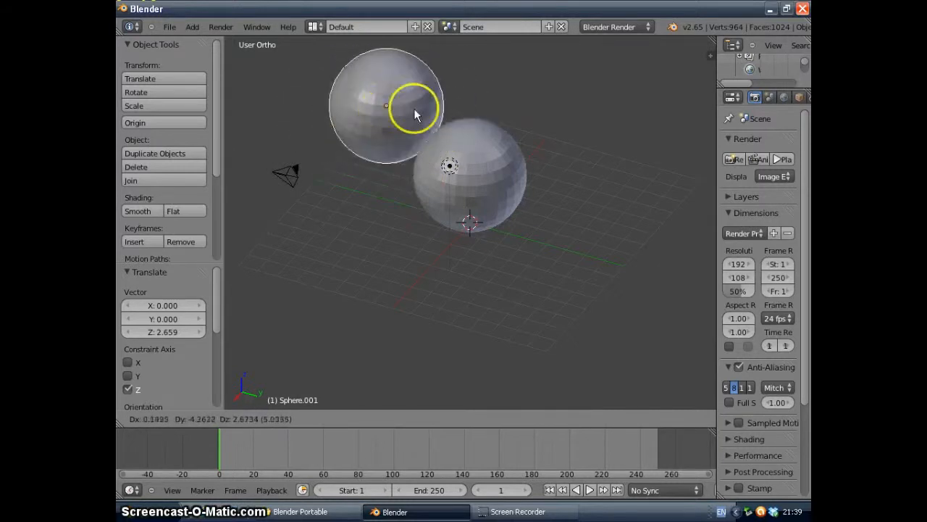
right_click(444, 102)
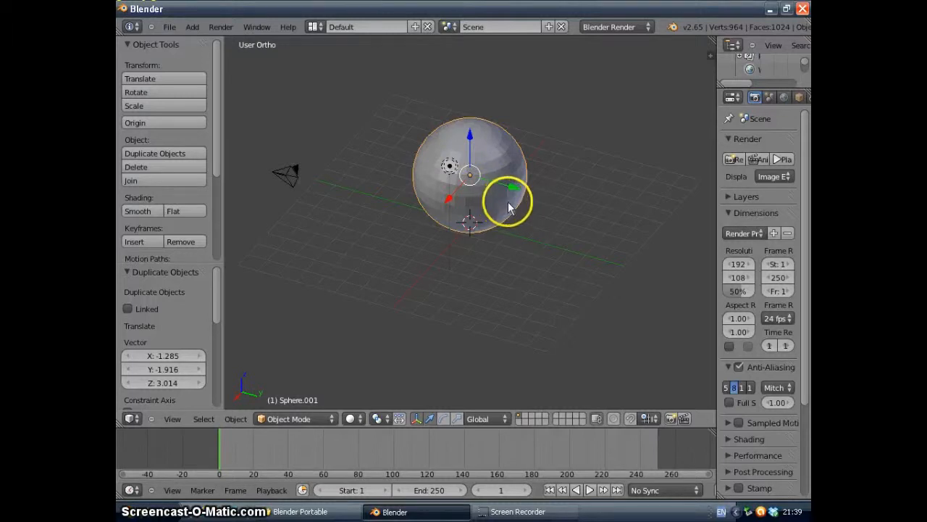
key(KP_1)
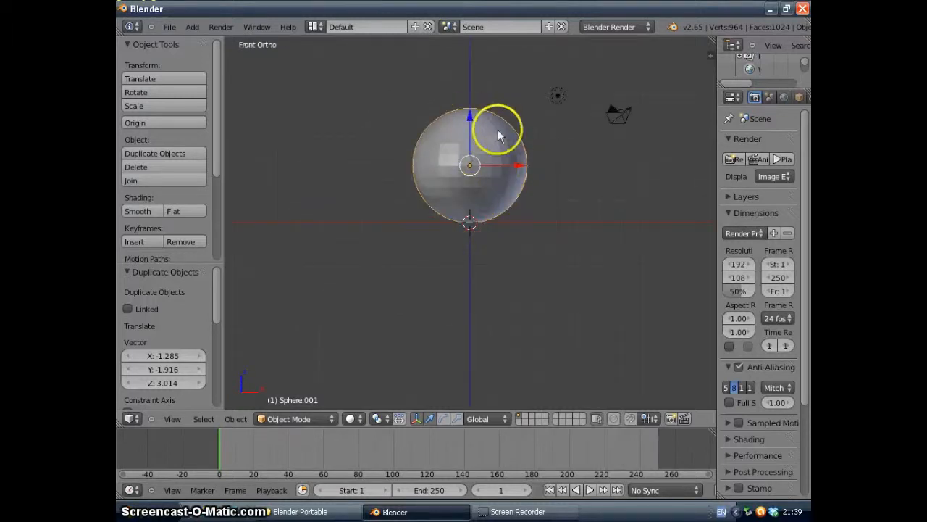
drag(468, 118, 470, 84)
middle_drag(570, 118, 491, 124)
drag(470, 83, 469, 67)
middle_drag(559, 163, 586, 156)
drag(470, 67, 469, 72)
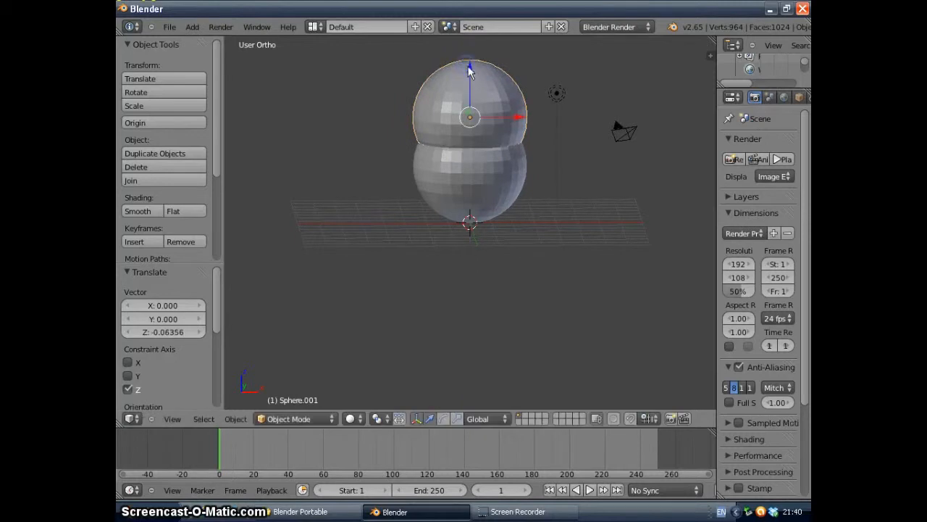
- Inspect the seam between the spheres and lower the upper sphere by about 0.03 along Z
scroll(485, 165, up, 3)
scroll(480, 96, up, 2)
shift+middle_drag(490, 73, 474, 185)
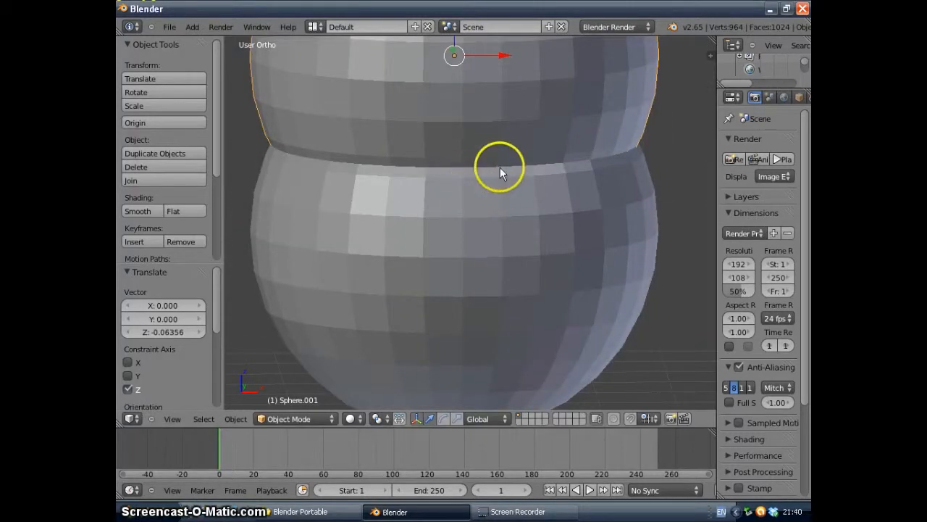
scroll(541, 179, down, 5)
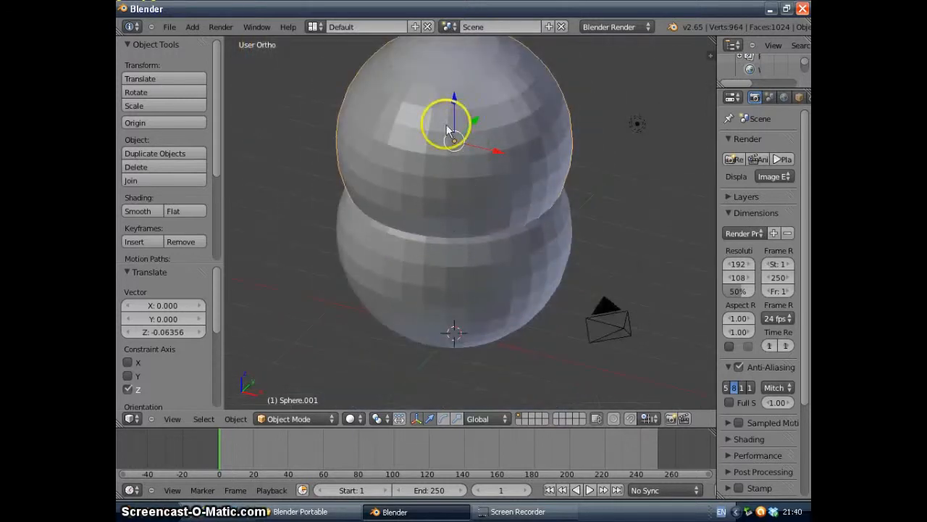
scroll(470, 155, down, 1)
scroll(491, 199, down, 3)
middle_drag(490, 198, 537, 192)
drag(465, 128, 466, 133)
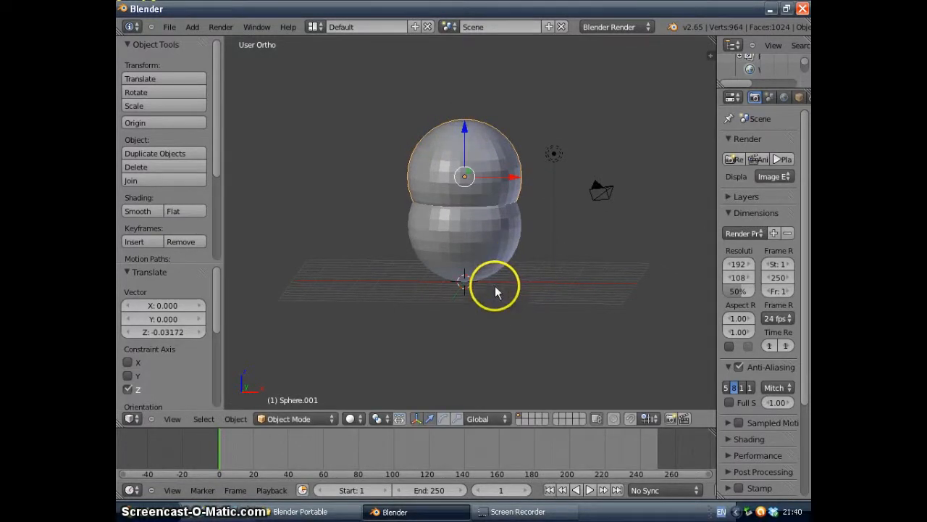
- Select the lower sphere and examine the area where the upper sphere overlaps it
mouse_move(484, 226)
middle_down()
mouse_move(496, 249)
mouse_move(492, 323)
mouse_move(500, 294)
mouse_move(480, 239)
middle_up()
right_click(481, 243)
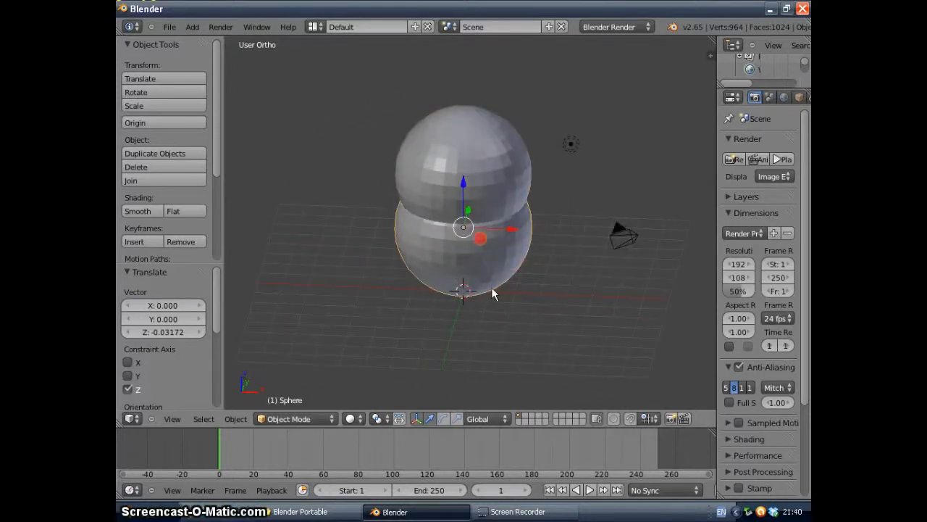
scroll(503, 284, up, 3)
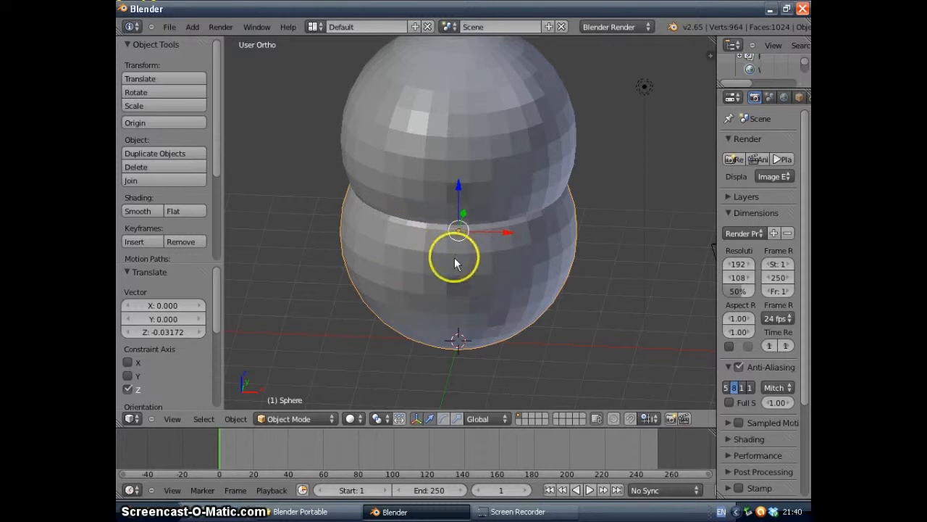
middle_drag(507, 290, 404, 262)
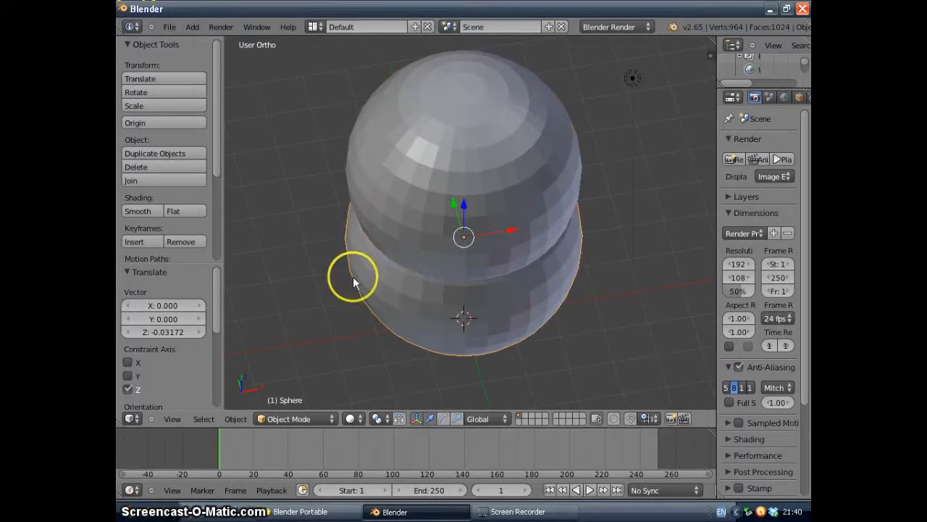
scroll(367, 278, up, 2)
middle_drag(367, 278, 356, 228)
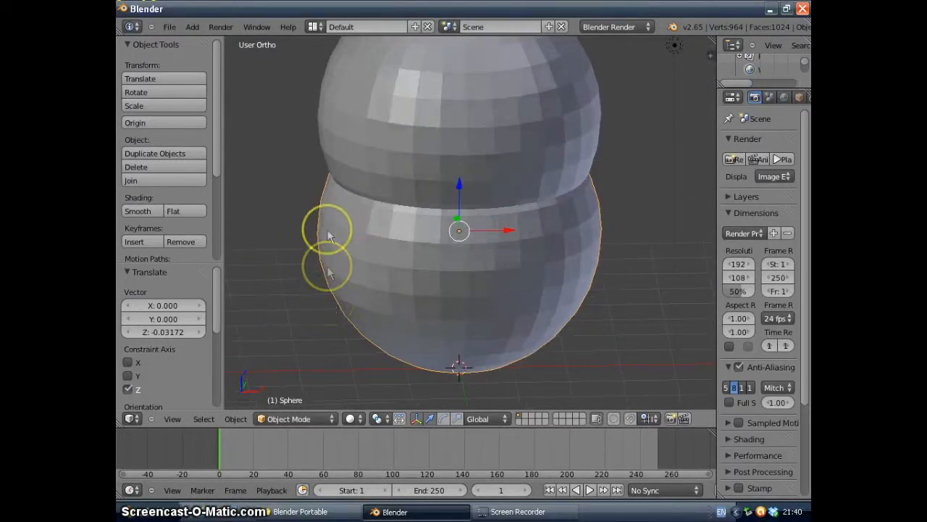
scroll(330, 272, down, 1)
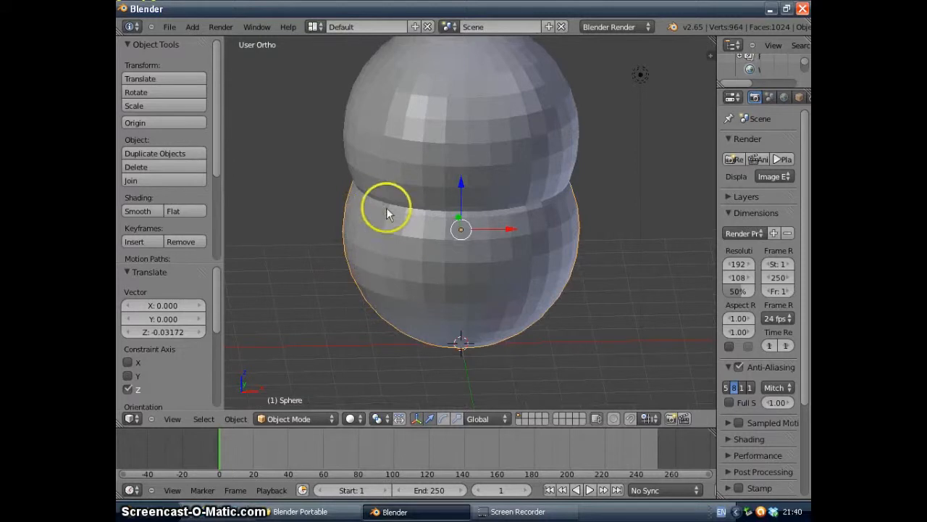
middle_drag(376, 258, 373, 201)
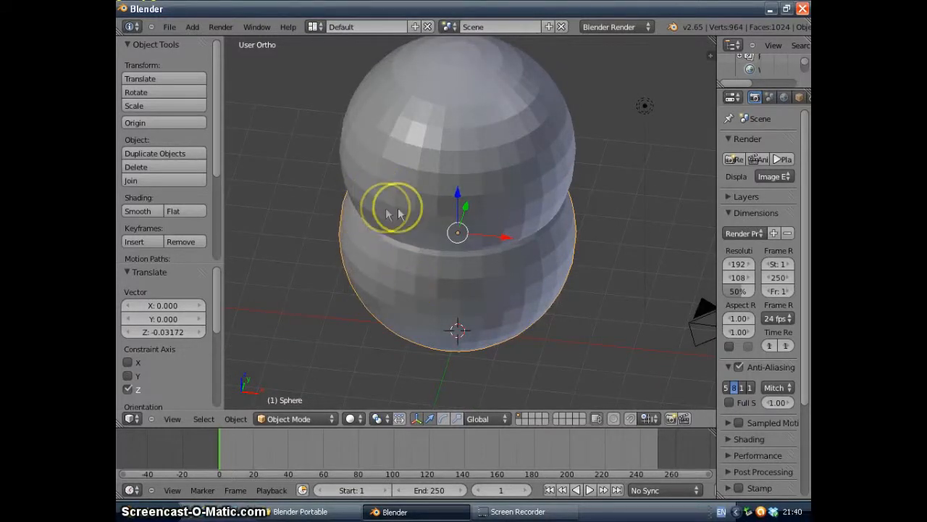
- Widen the properties area and add a Boolean modifier to the lower sphere
middle_drag(382, 261, 400, 243)
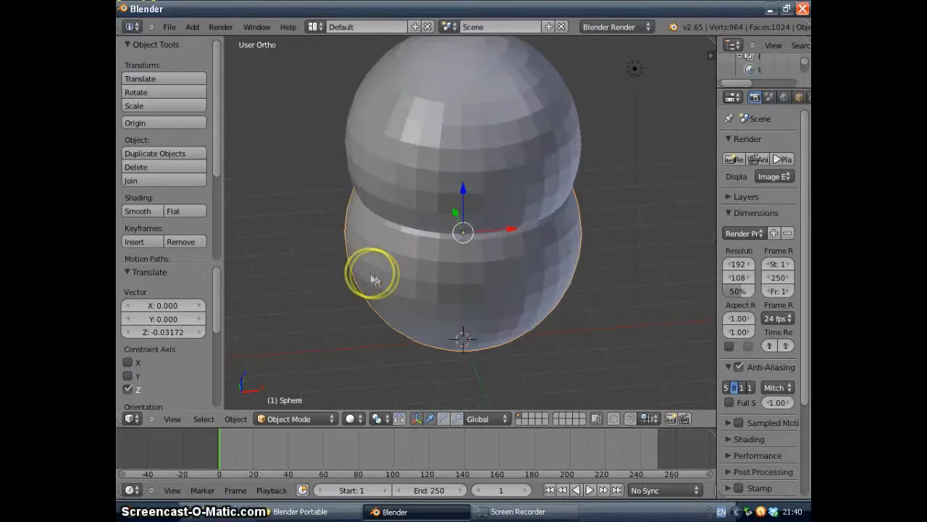
middle_drag(389, 284, 369, 275)
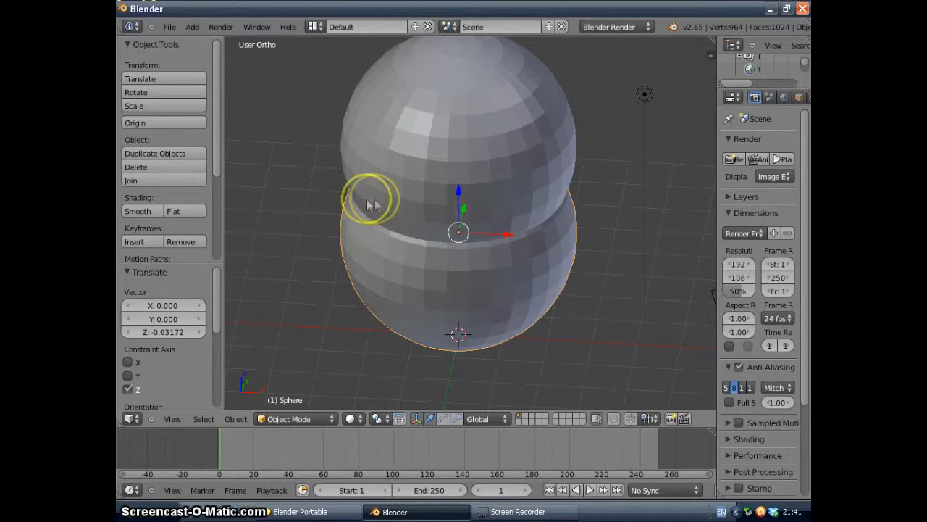
mouse_move(463, 247)
middle_down()
mouse_move(465, 317)
mouse_move(468, 255)
middle_up()
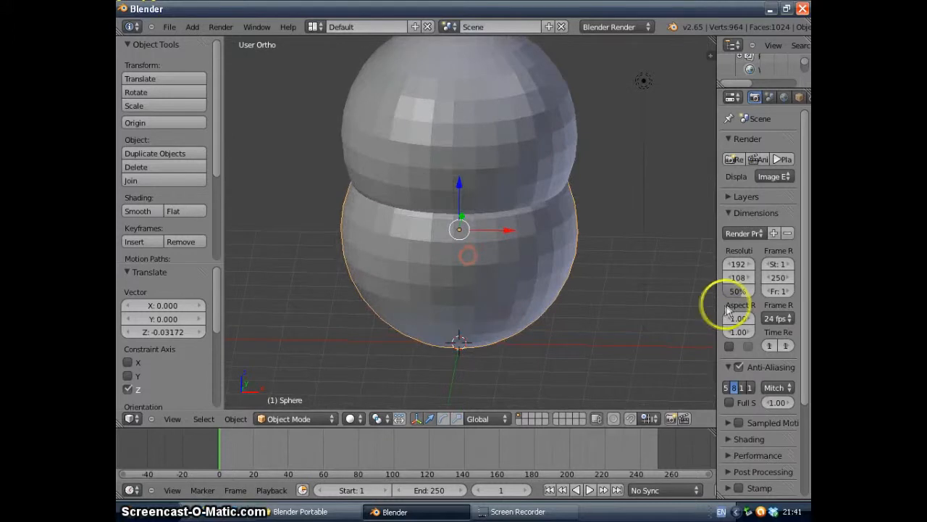
drag(716, 299, 652, 304)
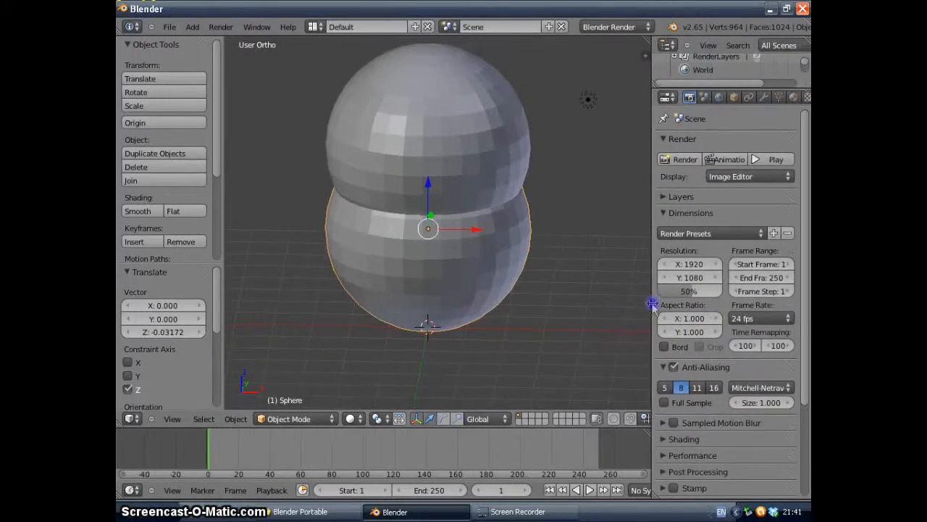
click(764, 99)
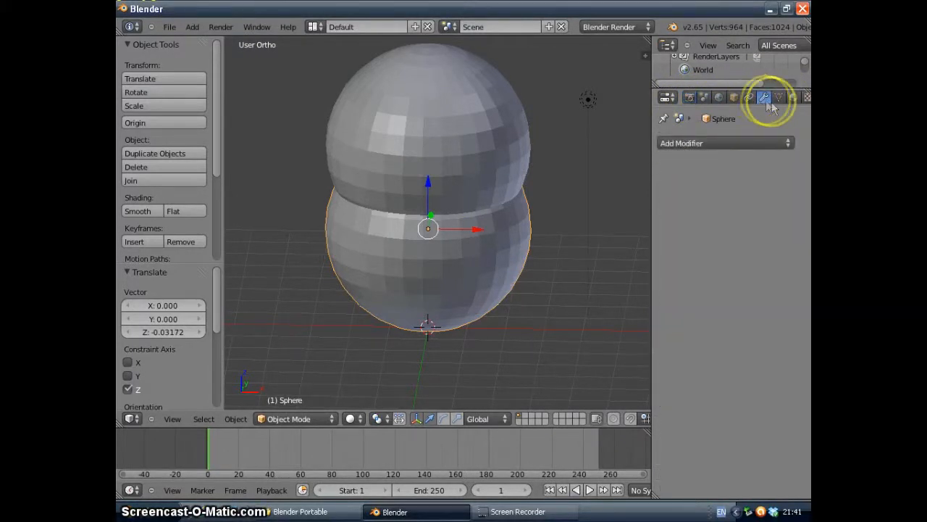
click(720, 142)
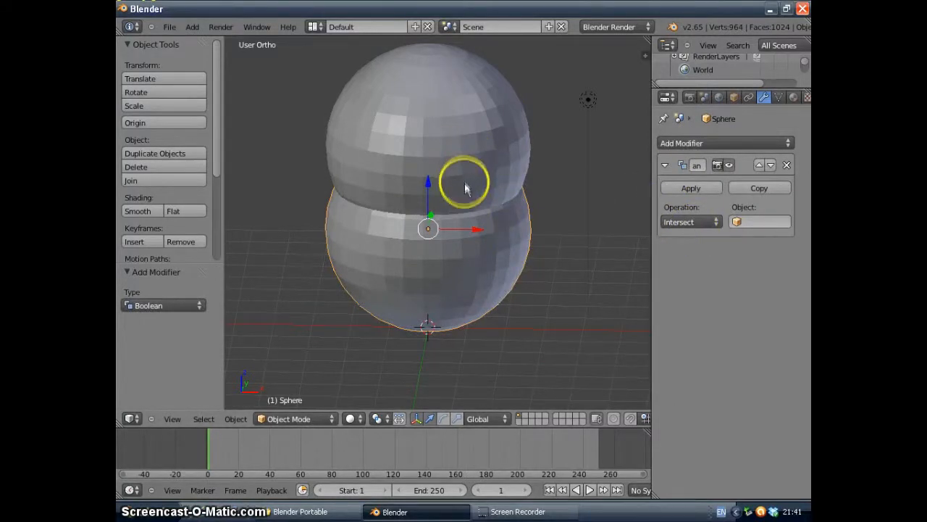
- Set the Boolean operation to Difference with Sphere.001 as its object and apply the modifier to the lower sphere
click(685, 229)
click(679, 178)
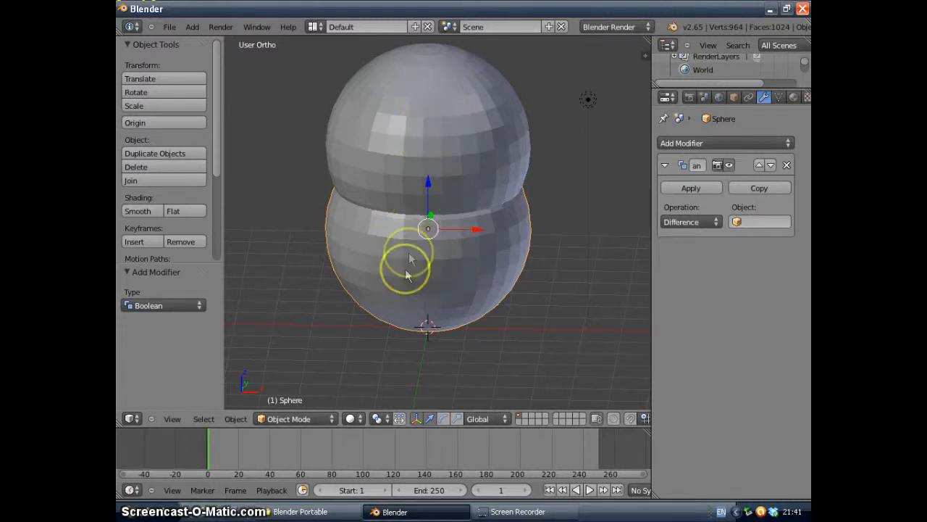
click(746, 223)
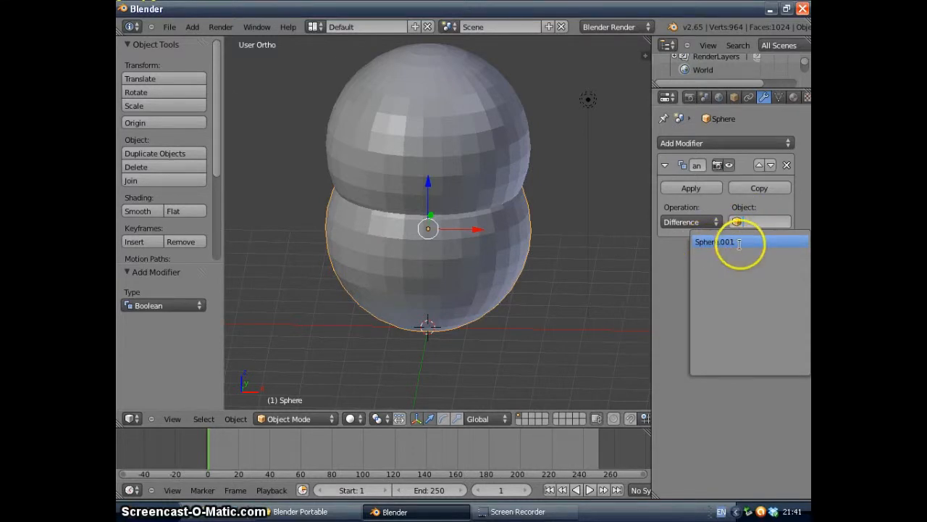
click(742, 245)
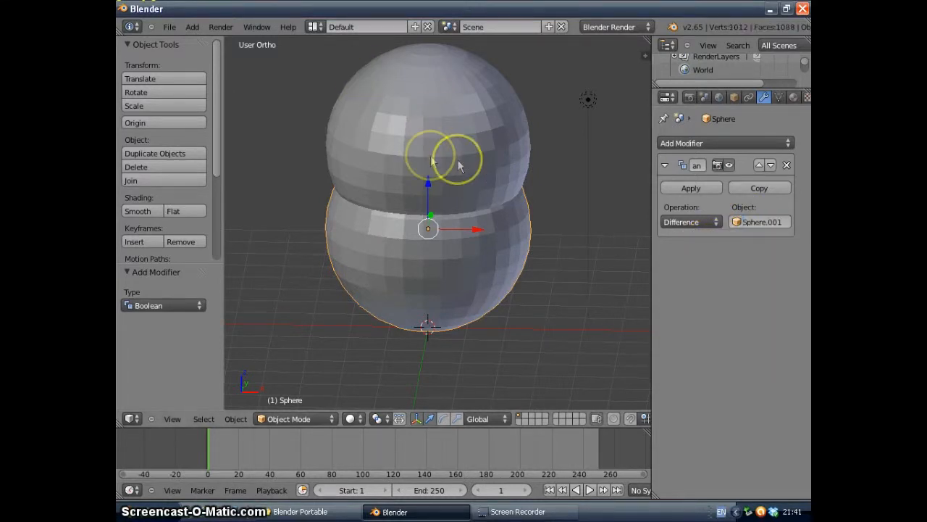
click(688, 190)
- Move the upper sphere up and away from the lower one and examine the hollow cut into the lower sphere
mouse_move(550, 255)
middle_down()
mouse_move(549, 266)
mouse_move(550, 255)
middle_up()
right_drag(471, 181, 548, 87)
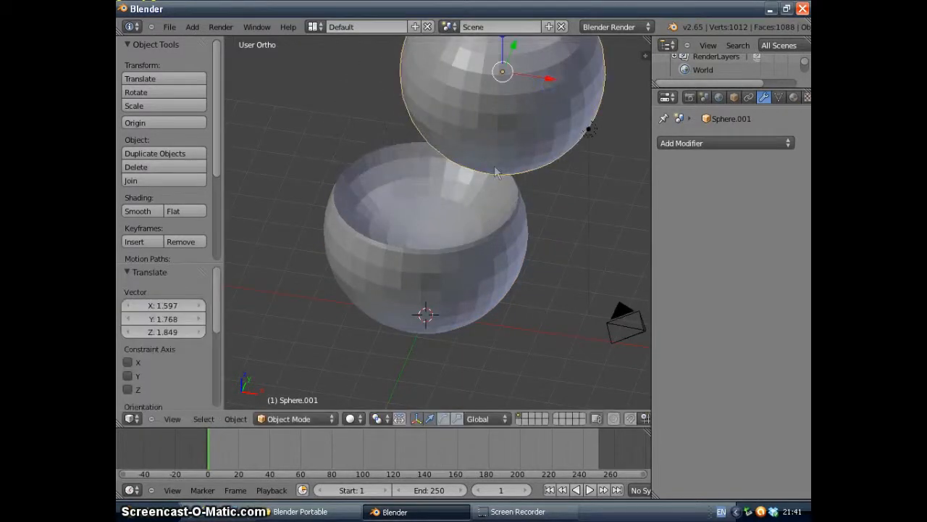
middle_drag(438, 223, 447, 272)
scroll(440, 265, up, 1)
scroll(440, 264, down, 3)
scroll(441, 266, up, 3)
middle_click(425, 248)
middle_click(435, 242)
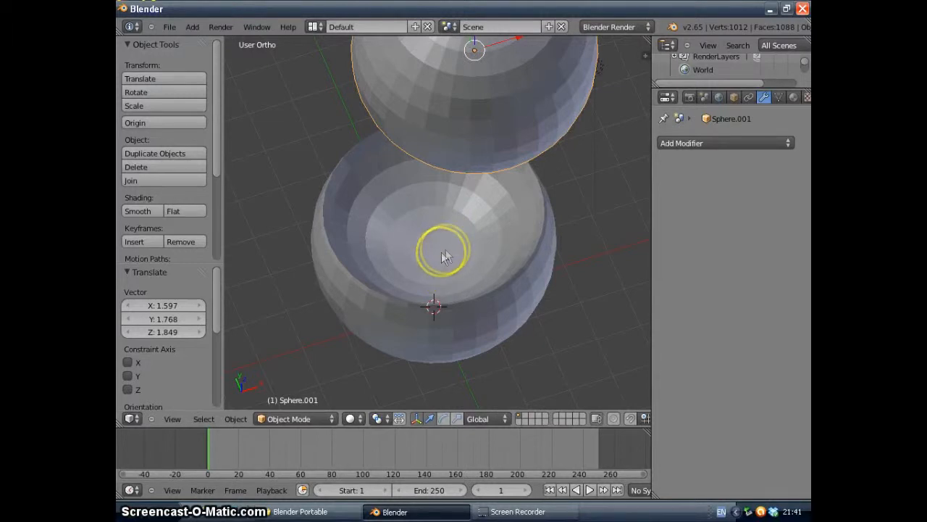
middle_drag(432, 275, 415, 217)
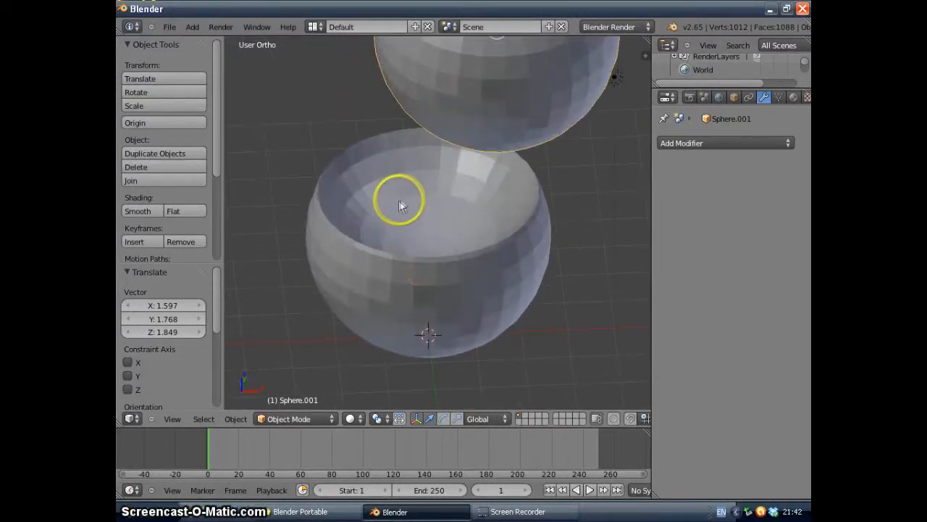
- Delete the upper cutting sphere and select the remaining bowl
scroll(451, 239, down, 4)
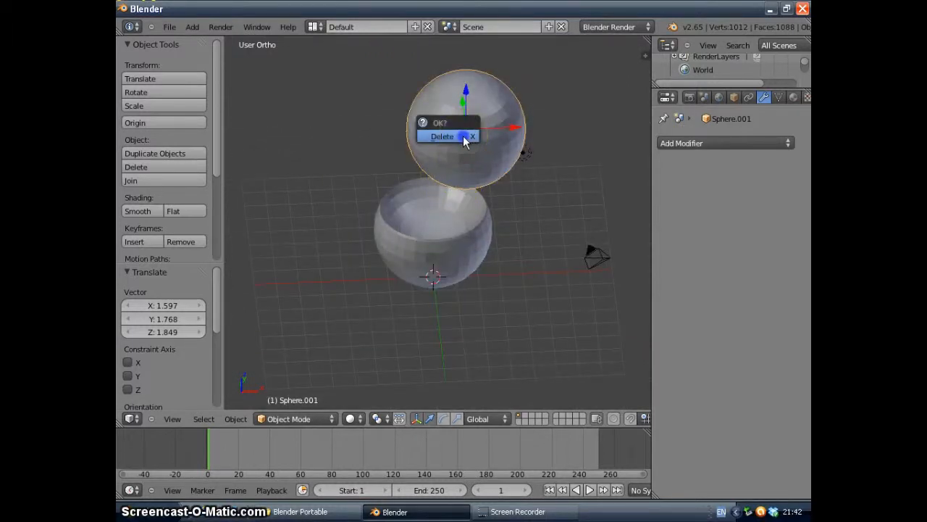
click(467, 137)
right_click(442, 218)
middle_drag(449, 289, 418, 185)
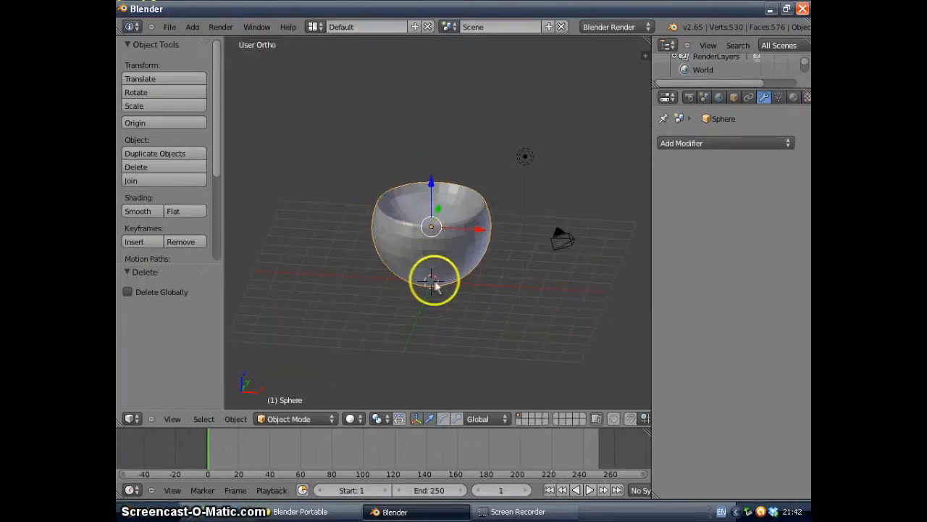
- Duplicate the bowl in place and raise the copy about 0.33 along Z
key(shift+d)
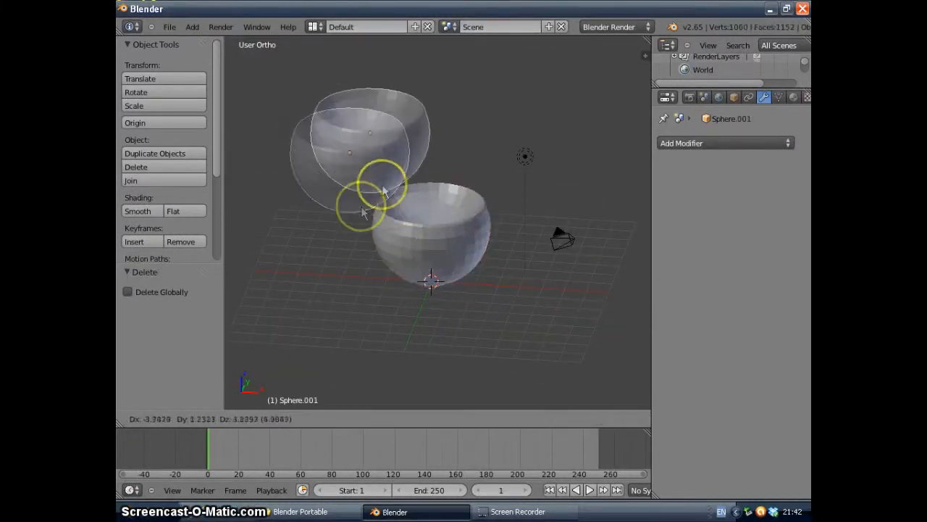
click(374, 193)
scroll(430, 227, up, 3)
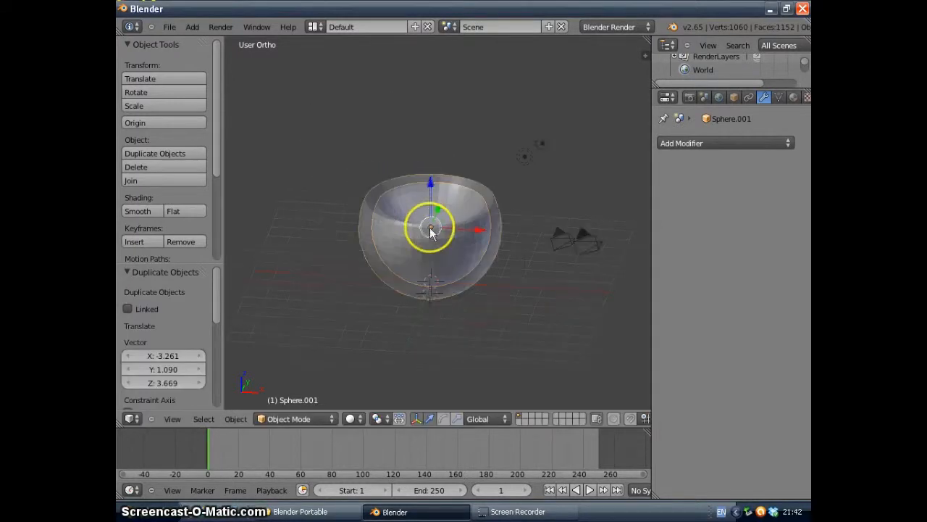
middle_drag(437, 251, 454, 242)
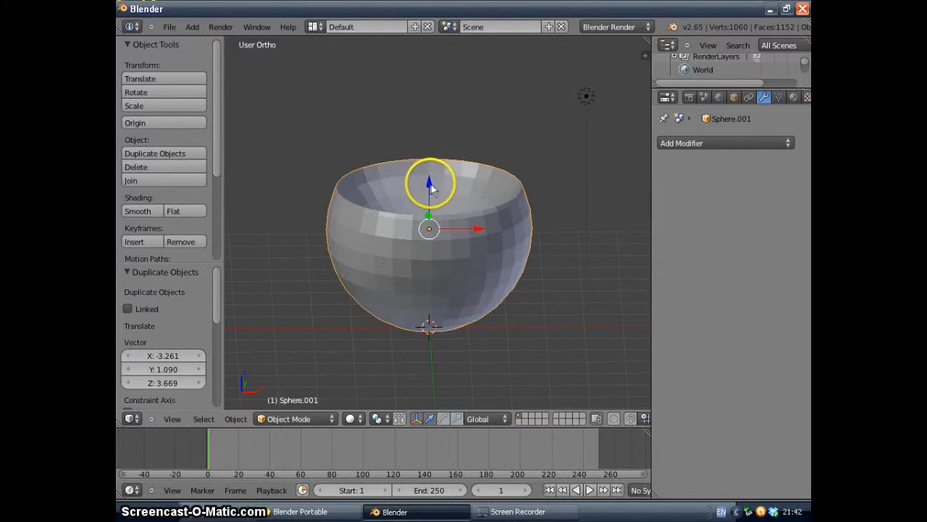
mouse_move(429, 187)
mouse_down()
mouse_move(433, 124)
mouse_move(430, 193)
mouse_move(431, 171)
mouse_up()
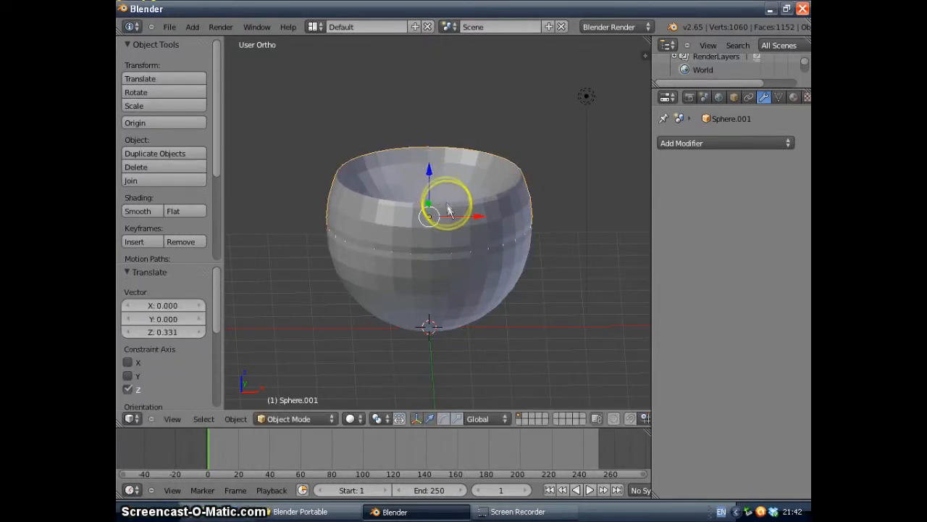
- Scale the copied bowl down slightly in the top view so it fits within the original bowl's rim
key(KP_7)
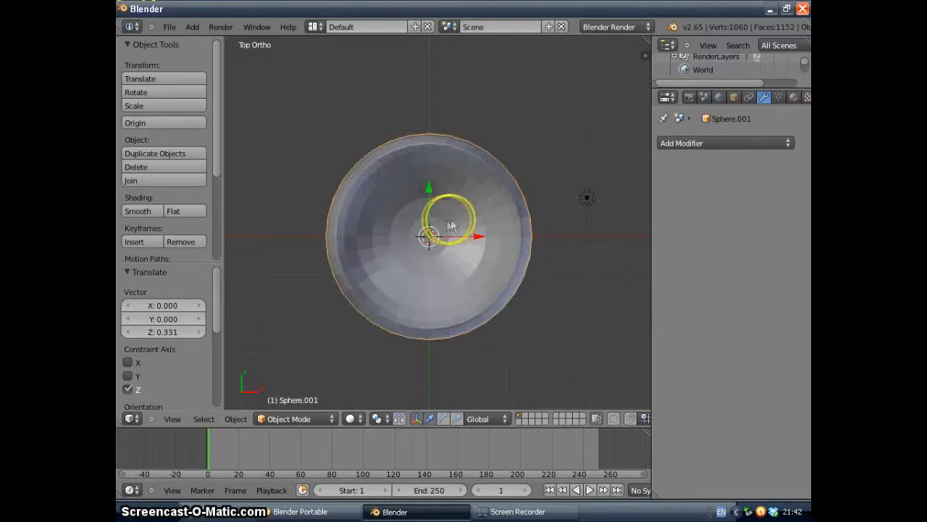
key(s)
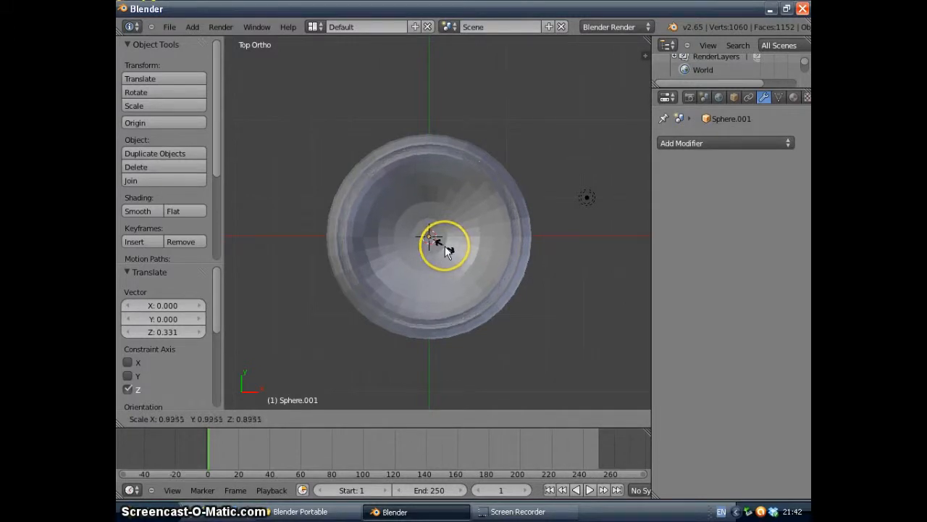
click(446, 248)
- Adjust the inner bowl's height against the outer rim, lowering it about 0.35 along Z and raising it about 0.17
middle_drag(451, 260, 451, 120)
drag(427, 168, 428, 177)
middle_drag(429, 176, 451, 214)
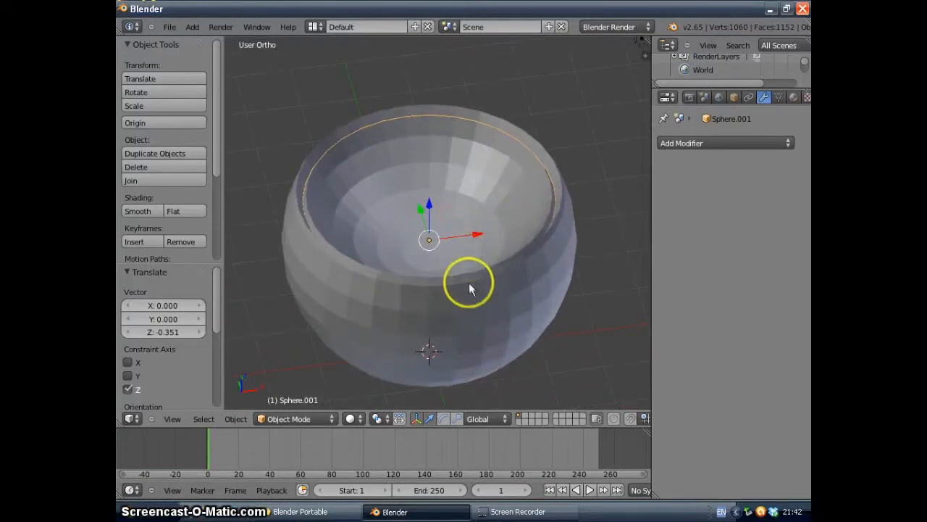
scroll(469, 282, down, 2)
middle_drag(467, 257, 418, 221)
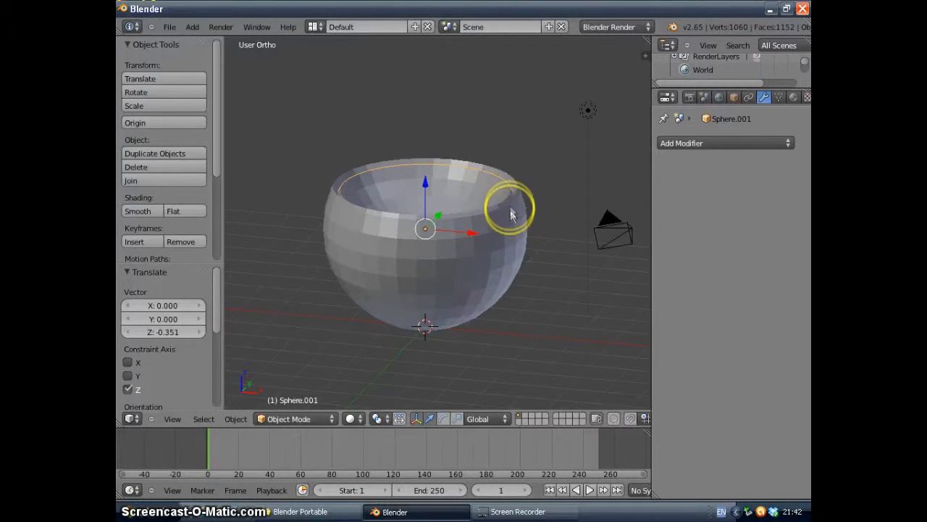
mouse_move(426, 190)
mouse_down()
mouse_move(435, 155)
mouse_move(430, 180)
mouse_up()
- Enter Edit Mode on the inner bowl and clip the viewport to a section through both bowls, exposing the wall thickness
click(294, 418)
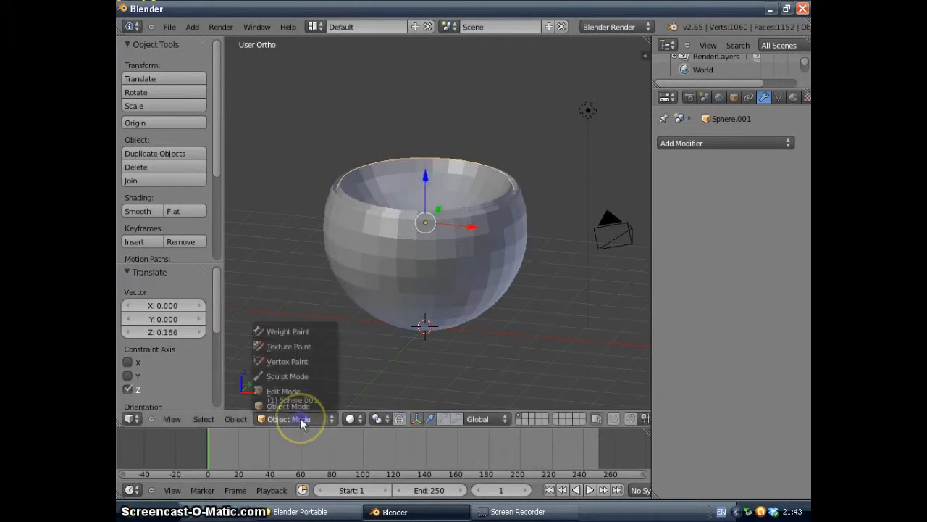
click(293, 390)
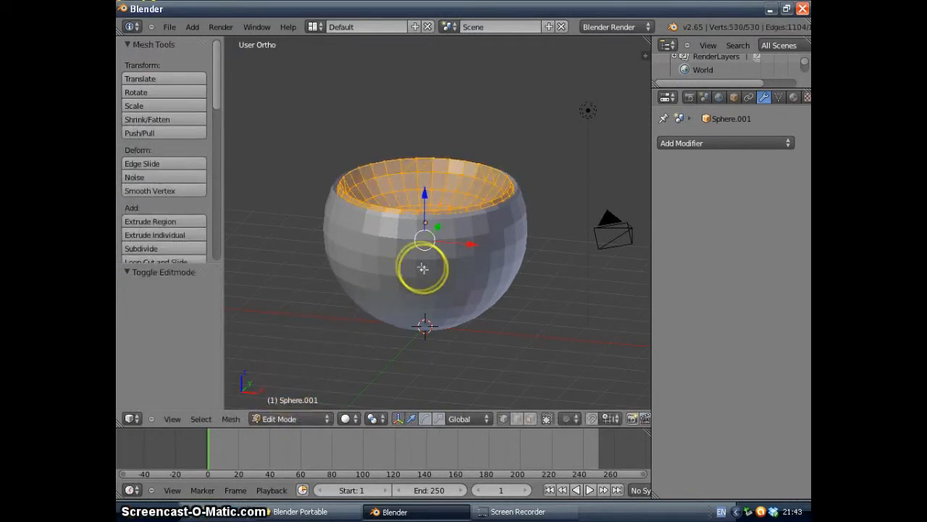
key(b)
drag(569, 128, 396, 376)
key(b)
drag(561, 144, 411, 342)
middle_drag(424, 321, 533, 281)
- Lower the inner bowl's entire mesh about 0.1 along Z within the outer bowl
click(449, 197)
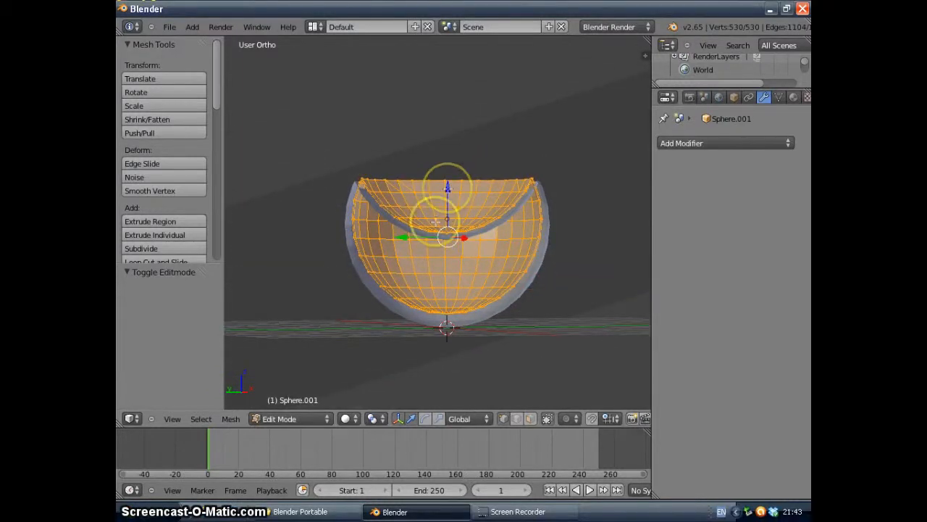
right_click(426, 232)
middle_drag(506, 272, 509, 305)
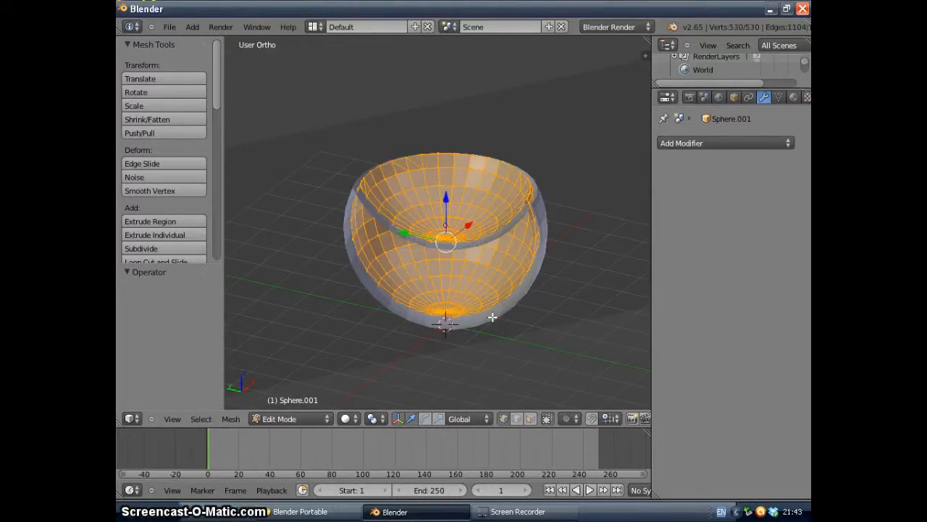
middle_drag(541, 255, 440, 176)
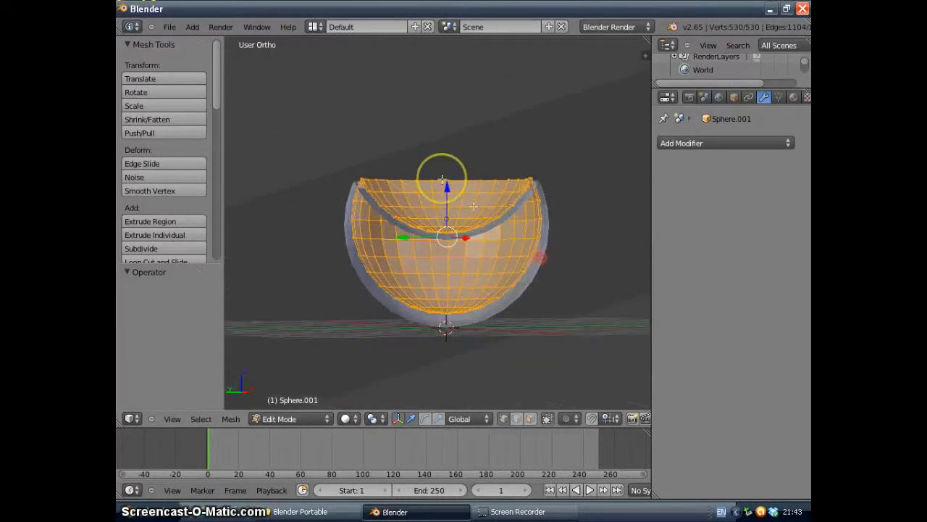
key(g)
key(z)
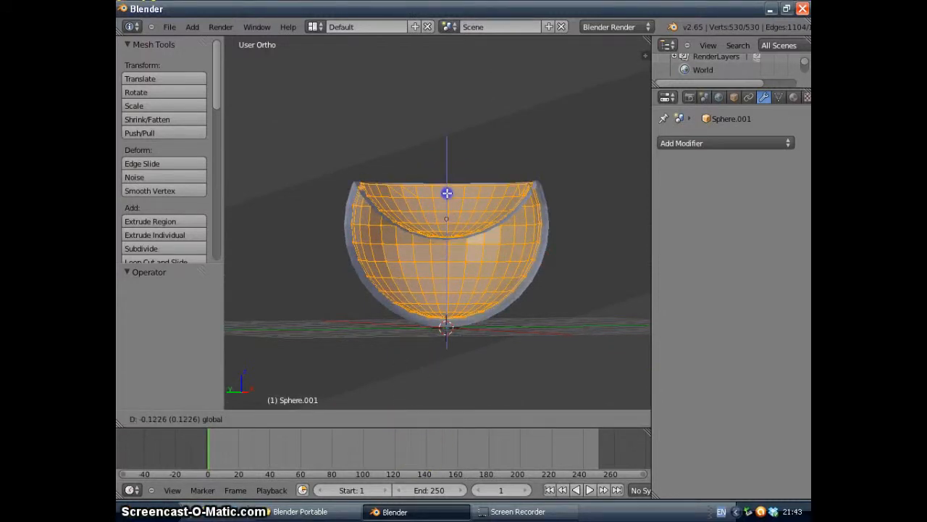
click(448, 192)
- Remove the viewport clipping and return the inner bowl to Object Mode
middle_drag(467, 240, 457, 294)
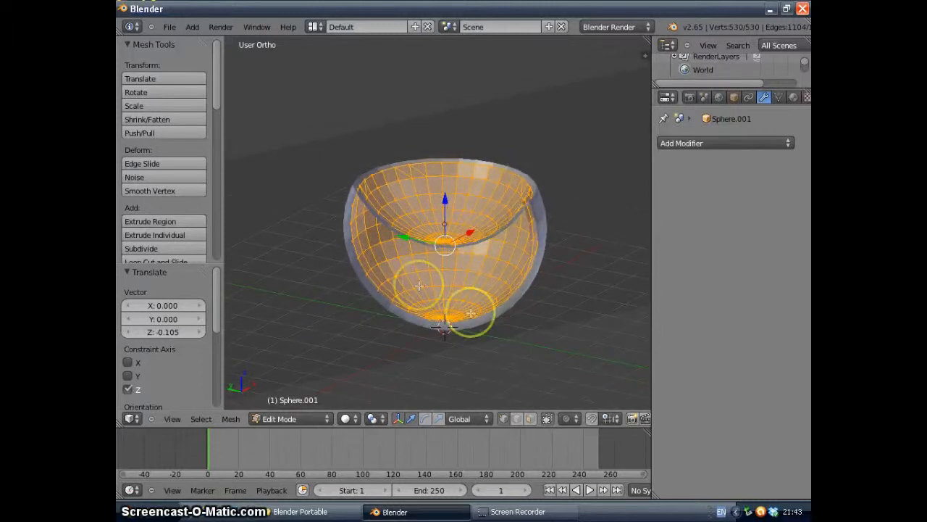
key(ctrl+z)
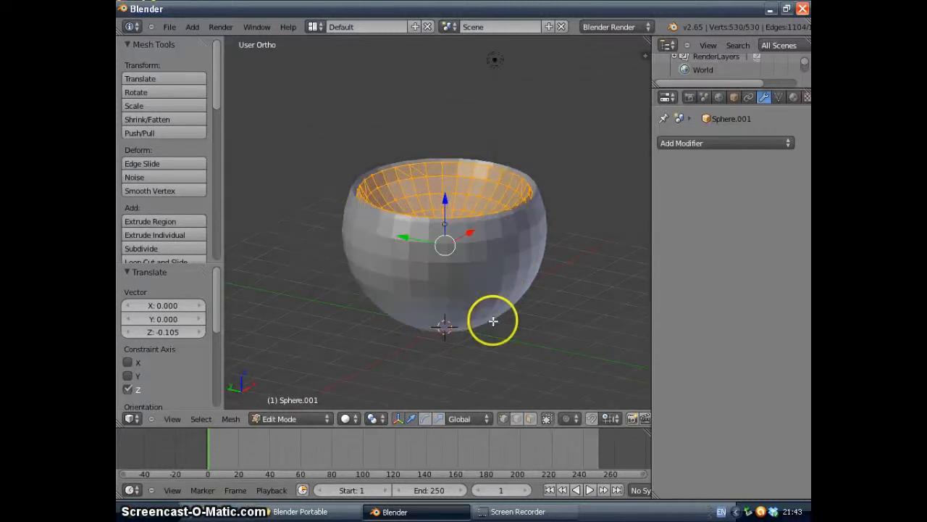
click(320, 424)
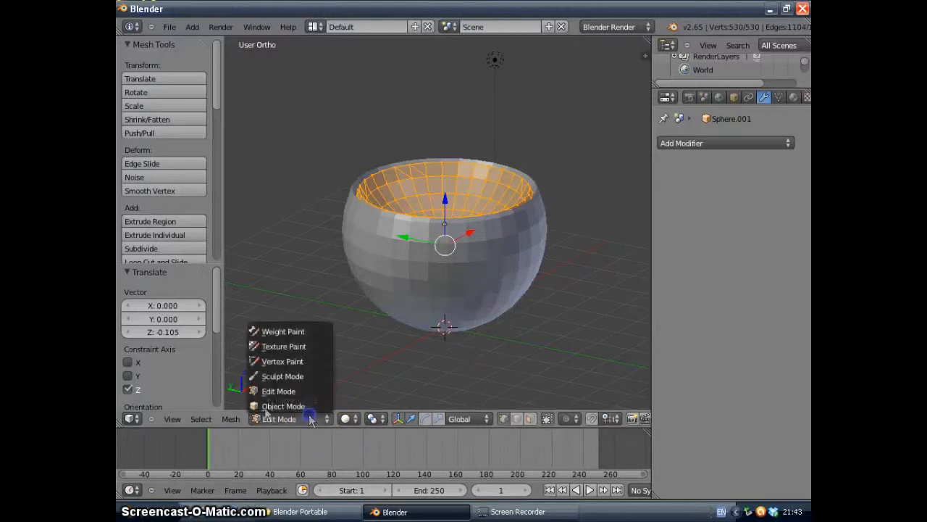
click(269, 406)
middle_drag(429, 297, 448, 308)
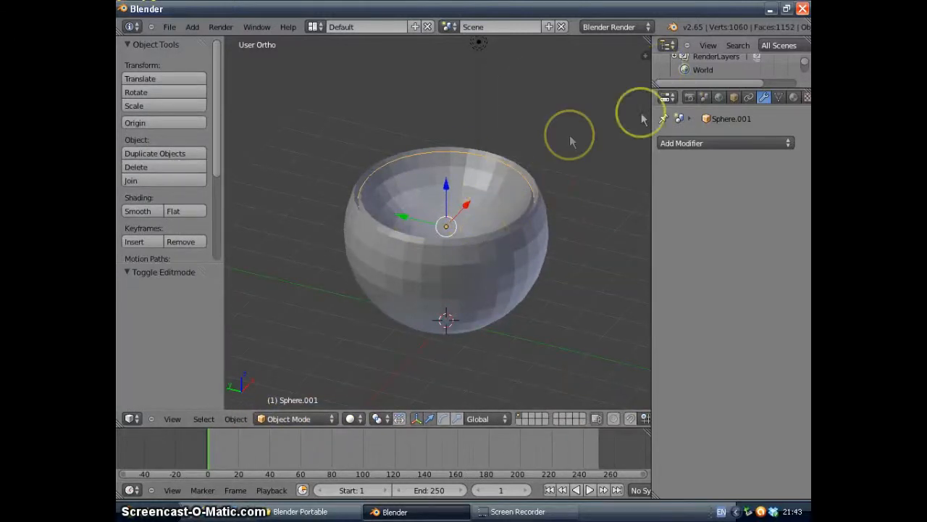
- Select the outer bowl and add a Boolean modifier to it
right_click(464, 268)
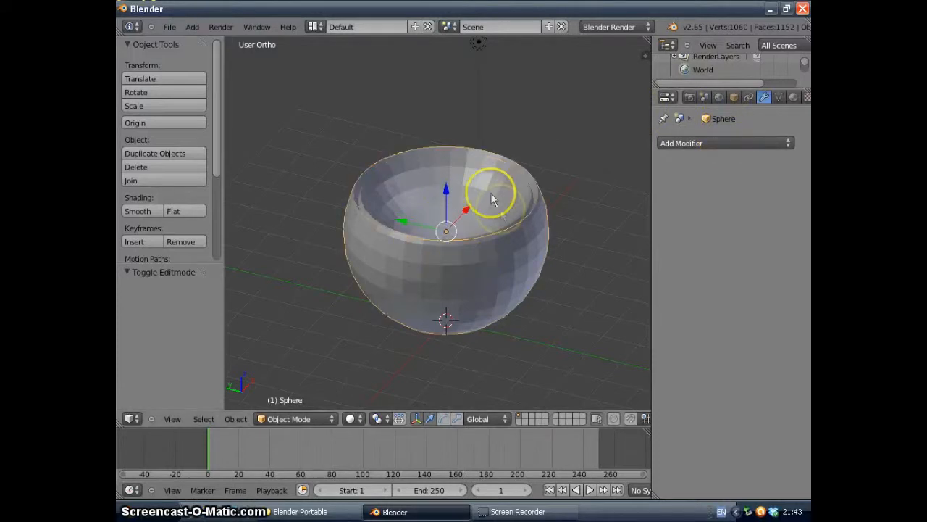
click(710, 143)
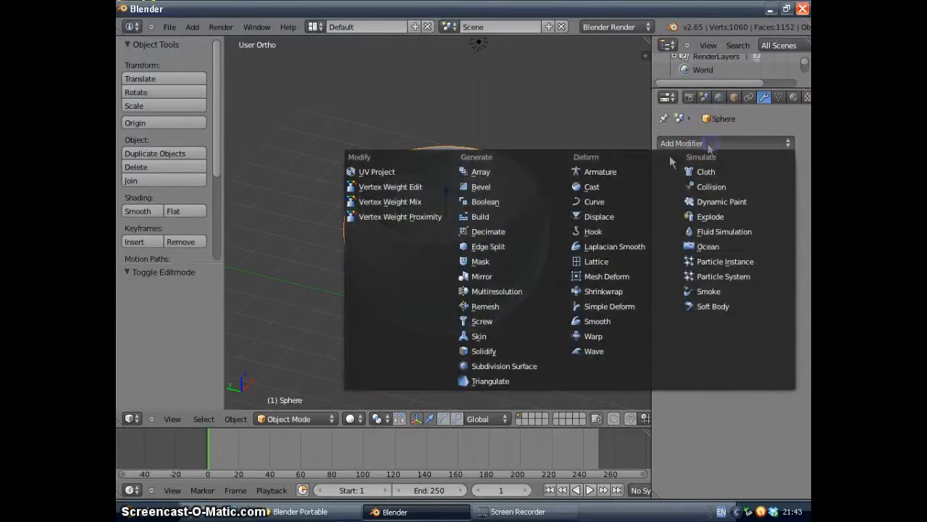
click(495, 205)
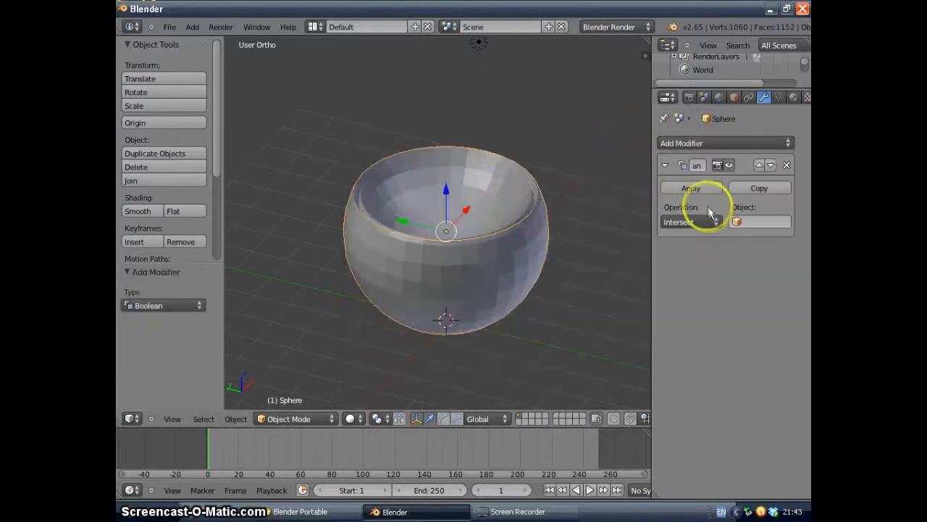
- Set the outer bowl's Boolean modifier to Difference with Sphere.001 as the object, and apply it
click(689, 222)
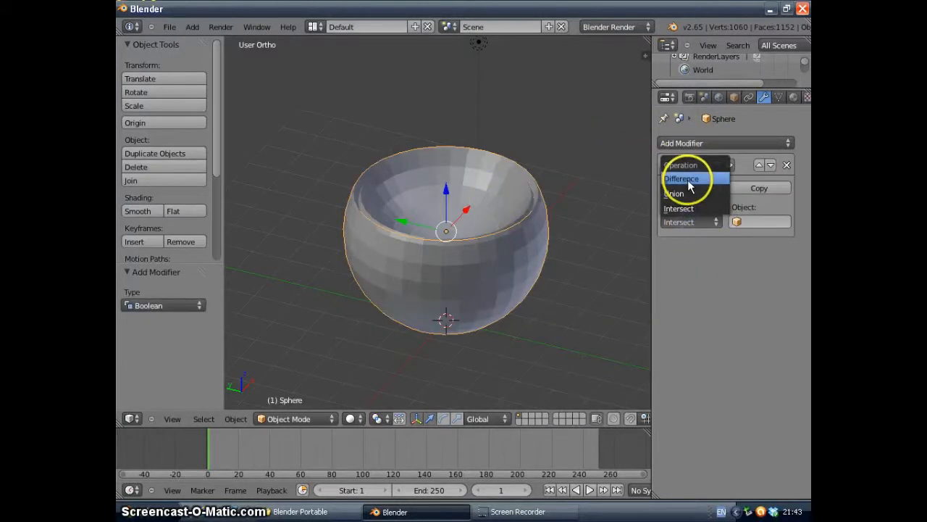
click(692, 186)
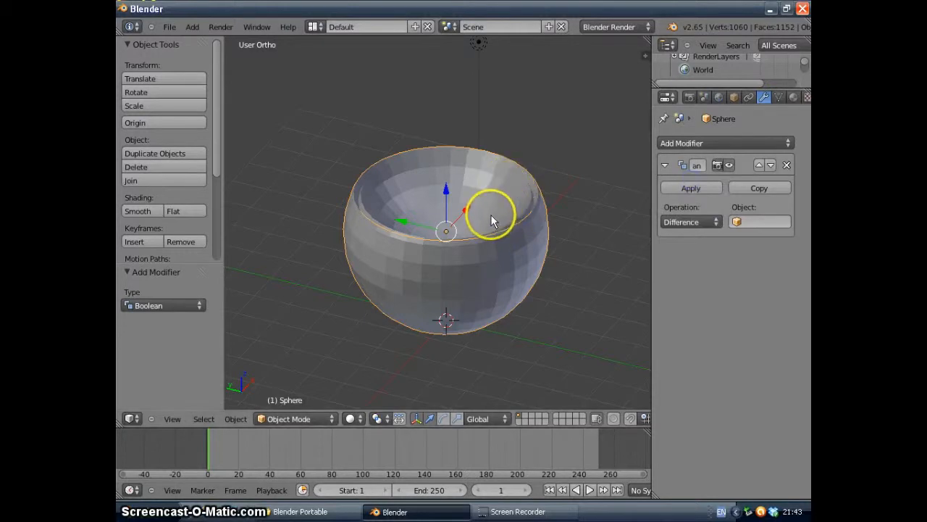
click(766, 221)
click(735, 242)
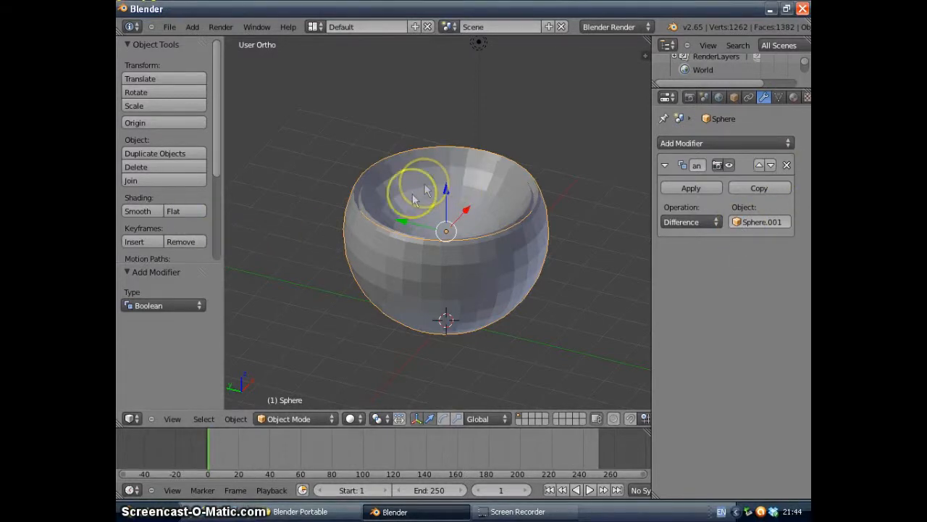
click(670, 190)
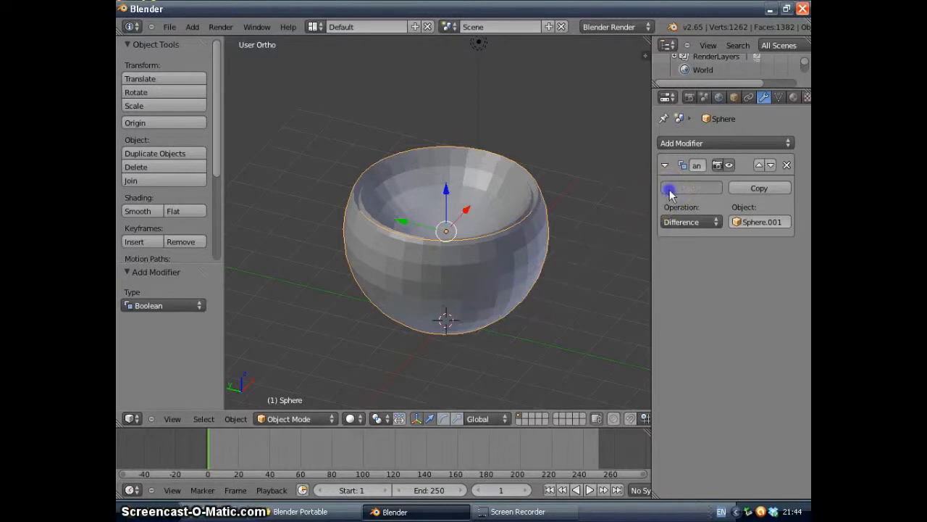
- Move the inner bowl (Sphere.001) out of the outer bowl and delete it
right_click(471, 205)
key(g)
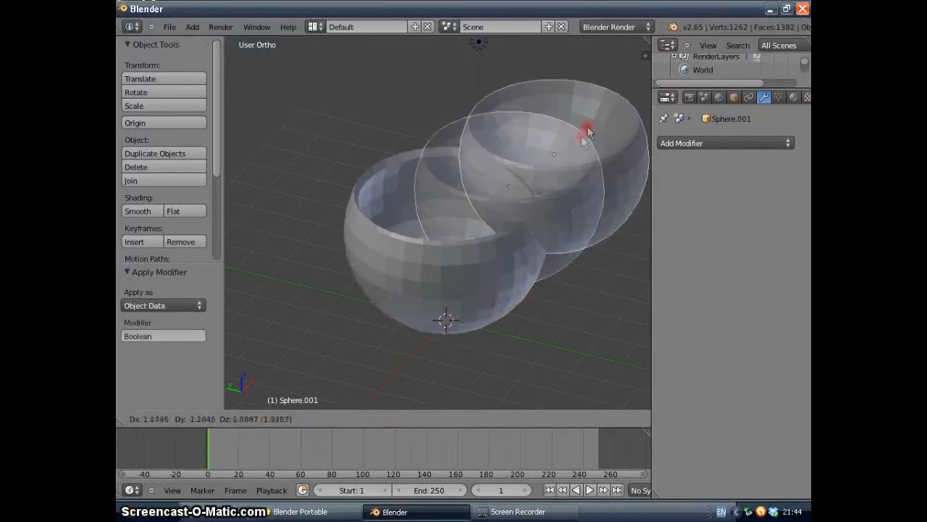
click(604, 99)
mouse_move(437, 248)
middle_down()
mouse_move(457, 325)
mouse_move(439, 287)
mouse_move(491, 210)
mouse_move(555, 275)
mouse_move(534, 337)
mouse_move(458, 323)
mouse_move(422, 223)
mouse_move(337, 245)
middle_up()
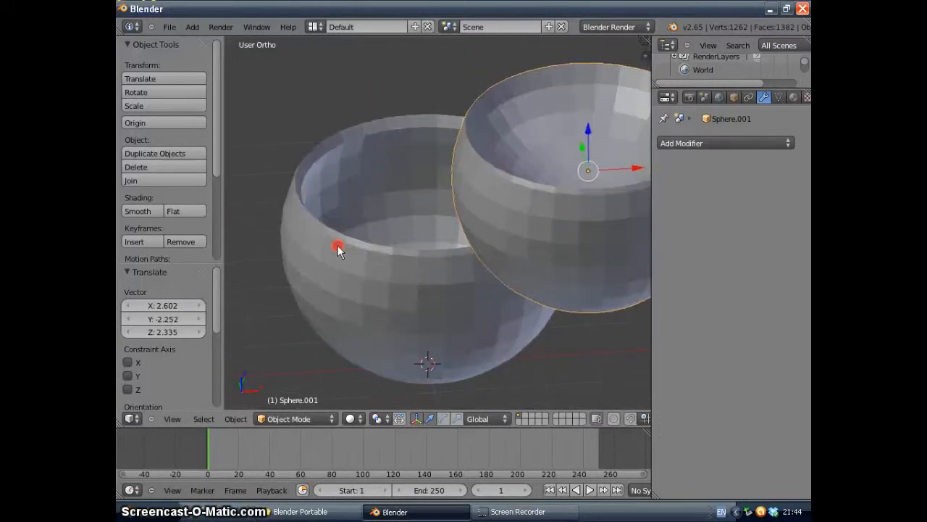
key(x)
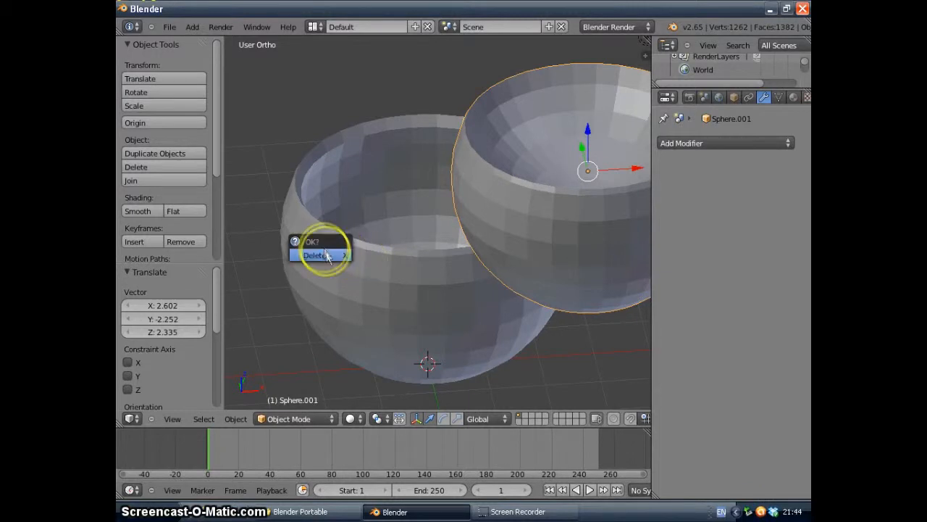
click(325, 254)
- Add a torus mesh at the 3D cursor beneath the hollowed bowl
mouse_move(391, 256)
middle_down()
mouse_move(399, 346)
mouse_move(452, 270)
mouse_move(491, 246)
mouse_move(524, 244)
mouse_move(586, 285)
mouse_move(611, 283)
mouse_move(516, 310)
mouse_move(424, 234)
mouse_move(491, 302)
mouse_move(488, 312)
mouse_move(475, 196)
mouse_move(449, 284)
mouse_move(437, 294)
mouse_move(472, 297)
middle_up()
scroll(405, 338, up, 2)
scroll(432, 242, down, 2)
key(KP_1)
scroll(429, 281, down, 2)
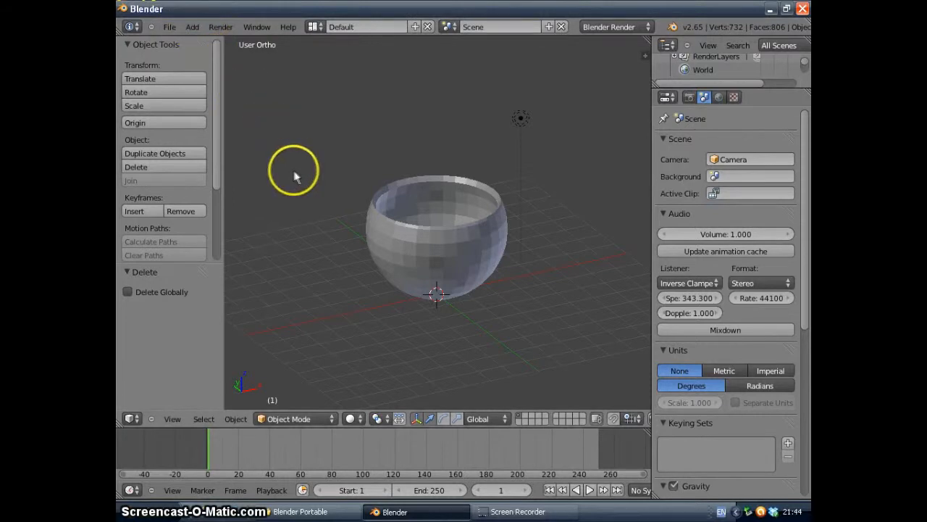
middle_drag(371, 191, 391, 204)
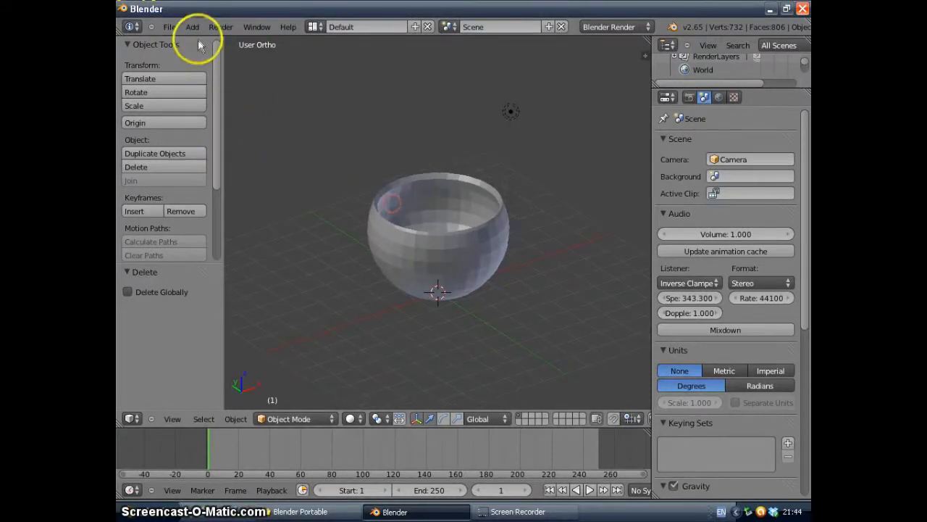
click(192, 27)
mouse_move(196, 41)
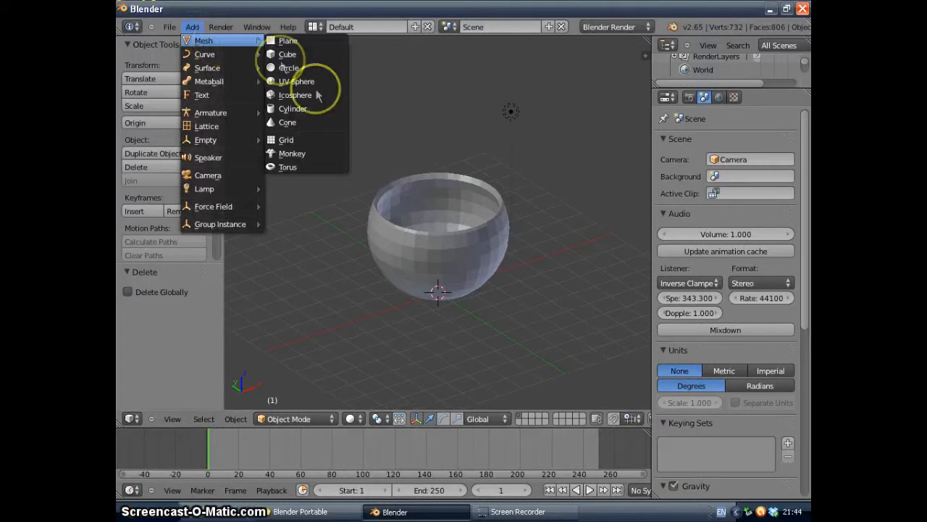
click(311, 167)
- Raise the torus along Z and move it about -4.8 along X, placing it beside the bowl
middle_drag(399, 268, 393, 284)
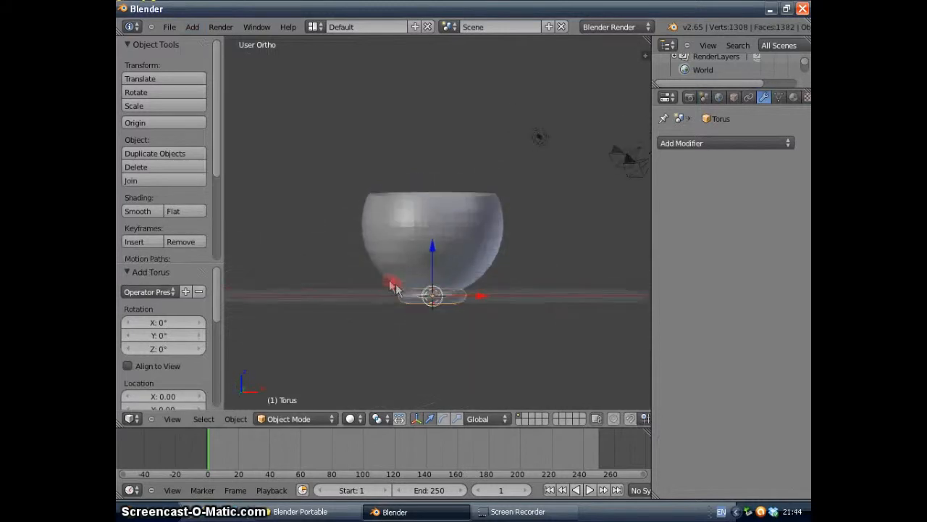
drag(432, 255, 426, 213)
drag(488, 248, 355, 246)
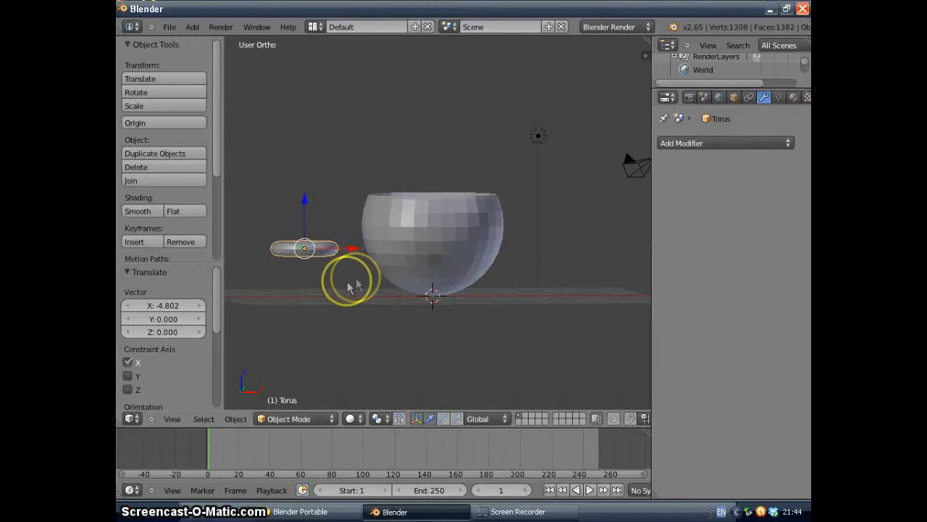
- Rotate the torus 90° in front orthographic view
middle_drag(348, 292, 351, 294)
key(KP_1)
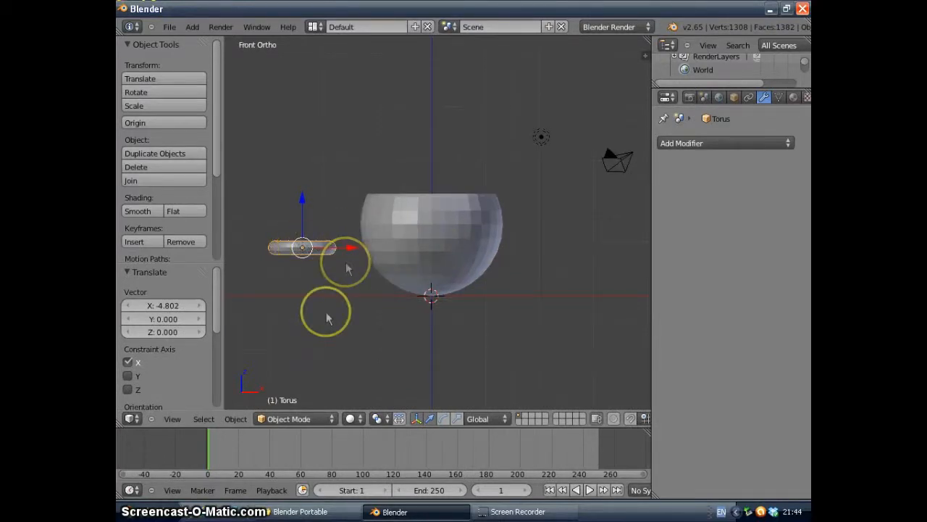
key(r)
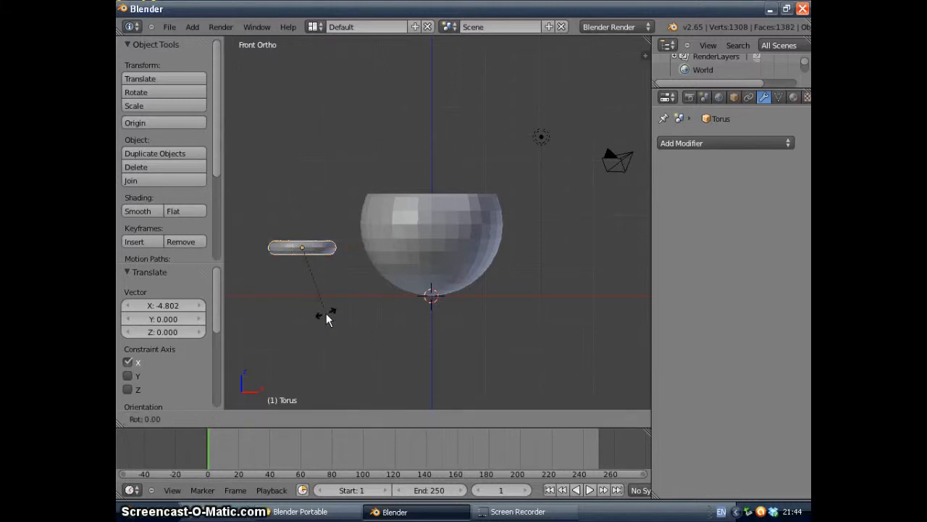
text(90)
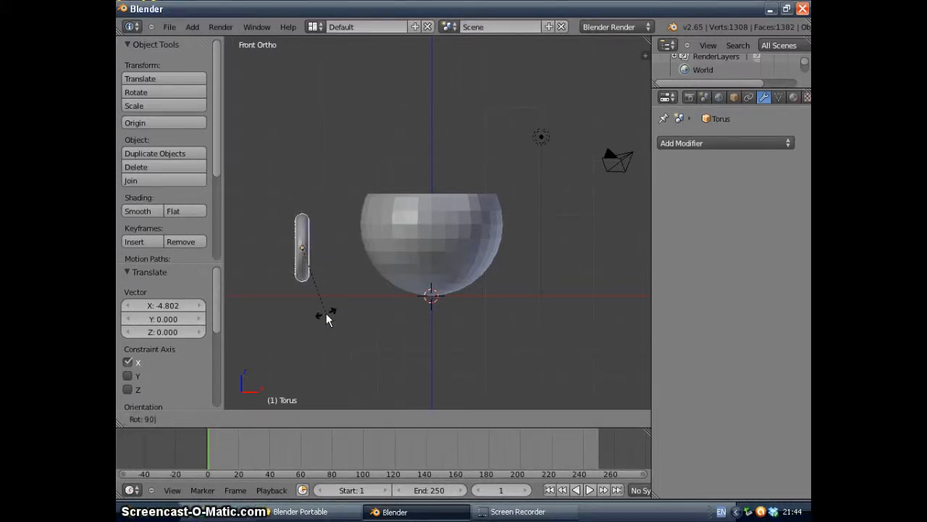
key(Return)
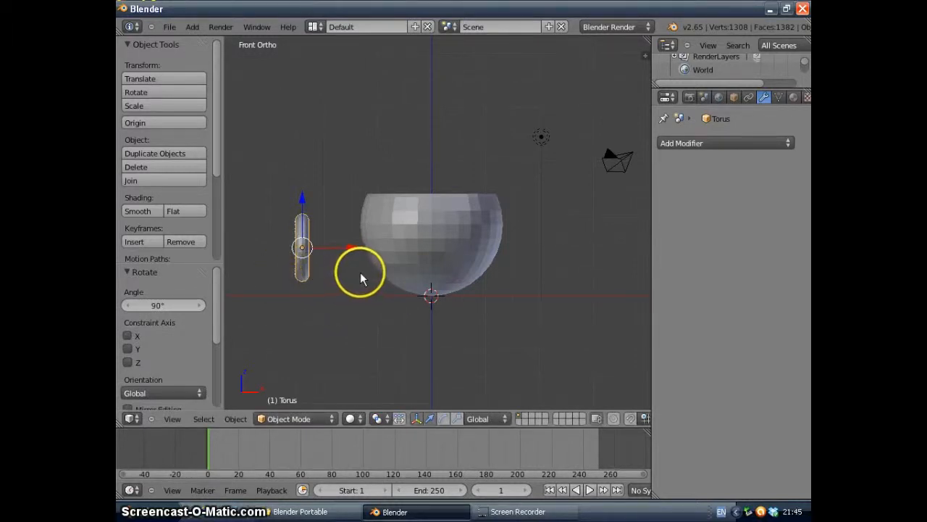
- Rotate the torus another 90° in right orthographic view
key(KP_3)
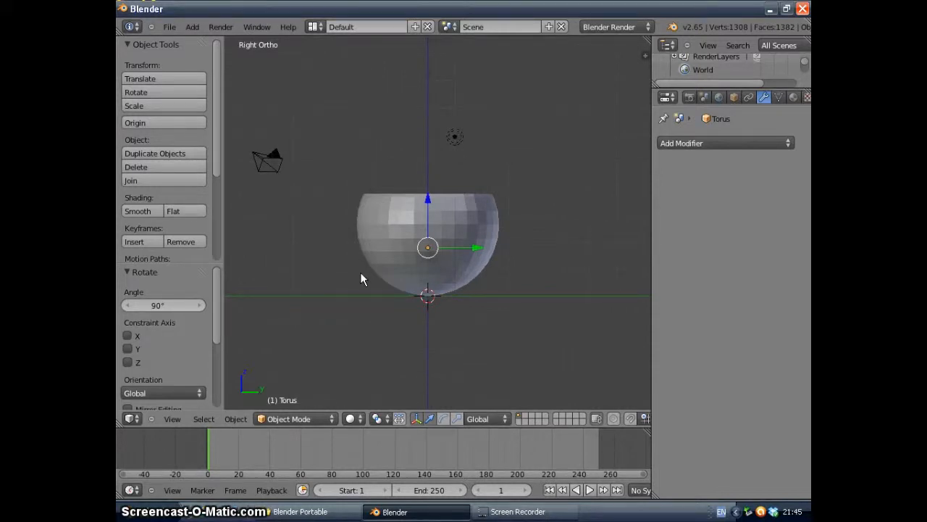
key(r)
text(90)
key(Return)
middle_drag(588, 79, 338, 324)
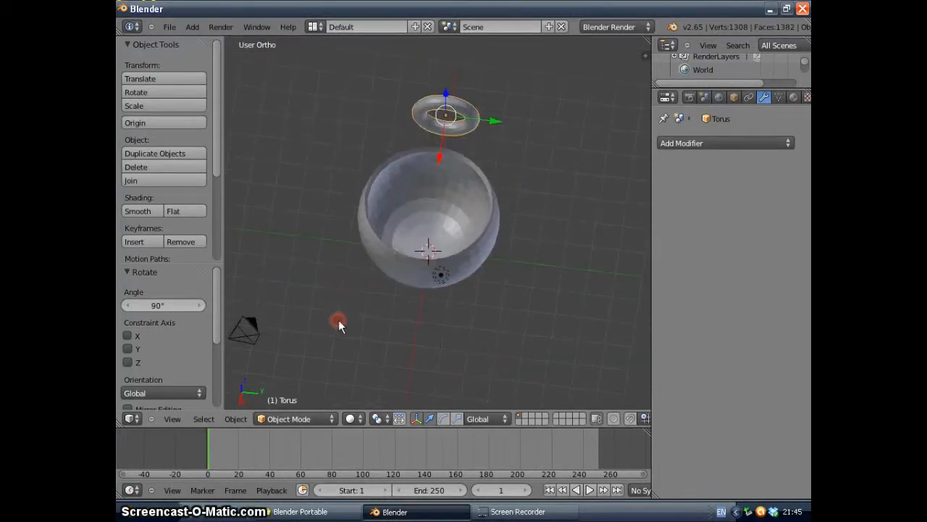
- Rotate the torus 90° in top orthographic view so the ring stands upright, its edge facing the bowl
key(KP_7)
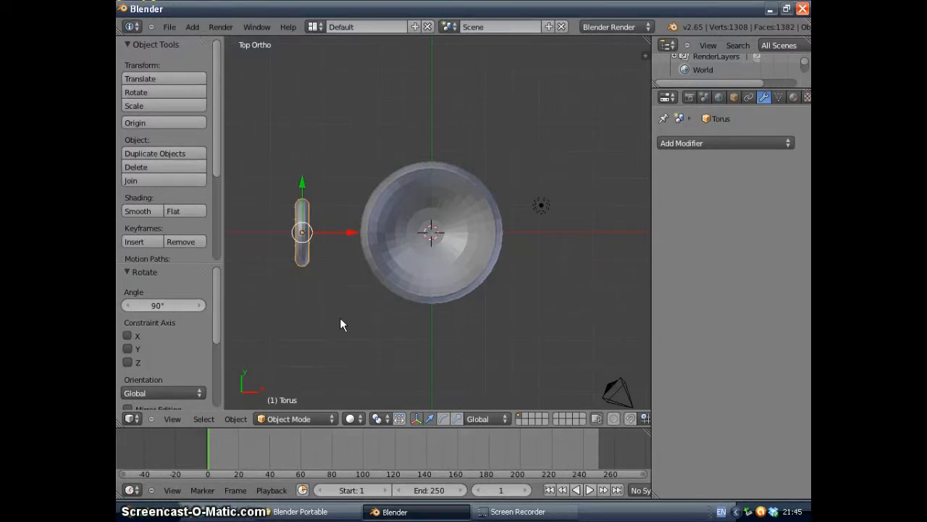
text(r90)
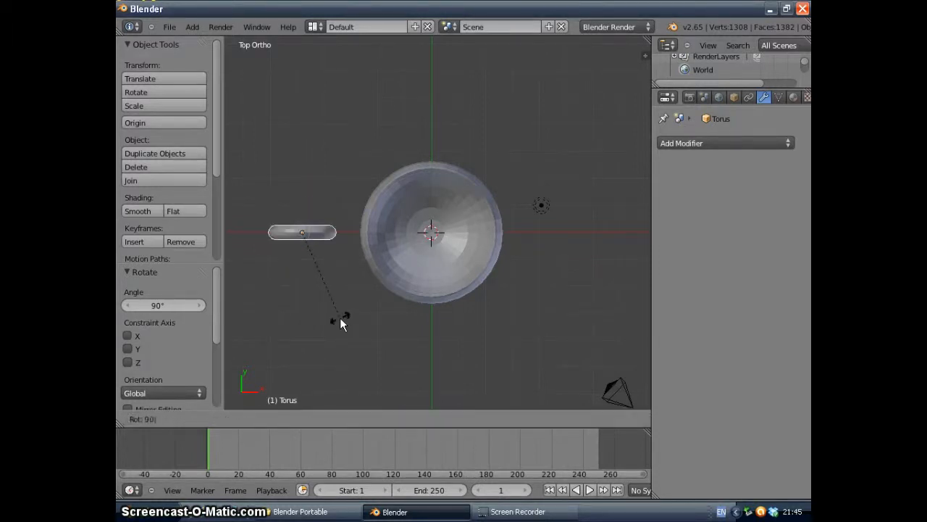
key(Return)
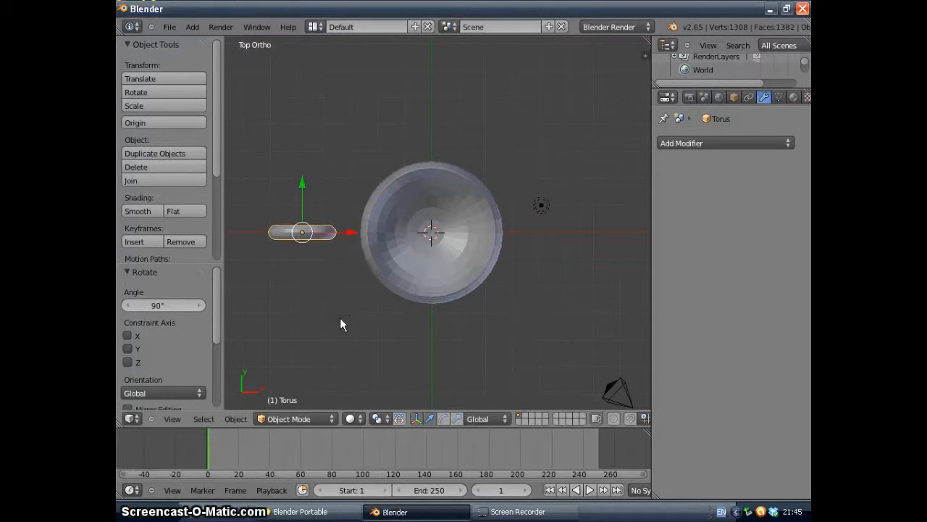
middle_drag(341, 293, 339, 150)
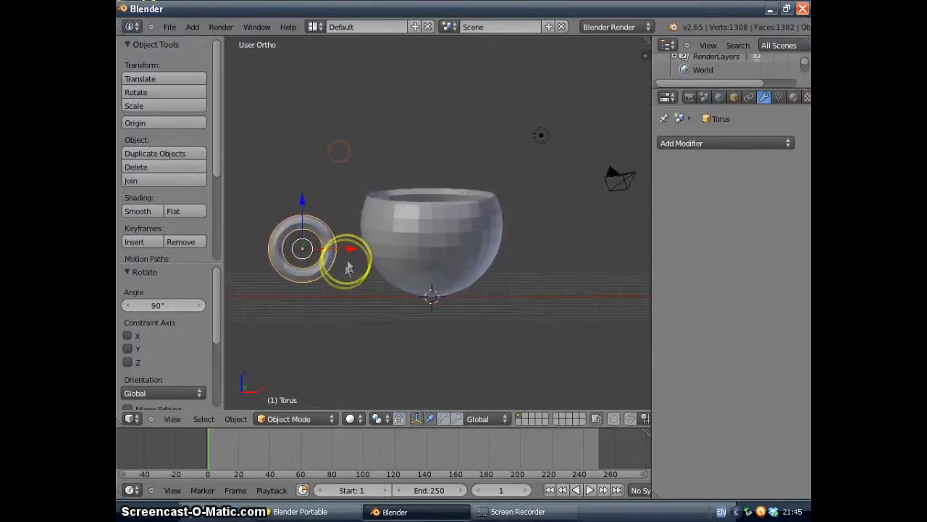
- Move the torus along X into the bowl's wall as a handle, adjusting its height slightly and finishing with a 0.101 nudge along X
mouse_move(398, 258)
middle_down()
mouse_move(392, 248)
mouse_move(398, 267)
middle_up()
drag(351, 247, 407, 266)
mouse_move(407, 267)
middle_down()
mouse_move(425, 271)
mouse_move(404, 268)
middle_up()
drag(353, 201, 352, 190)
drag(403, 240, 427, 265)
- Check the torus's alignment along Y with the bowl's centre in right orthographic view
middle_drag(427, 265, 506, 254)
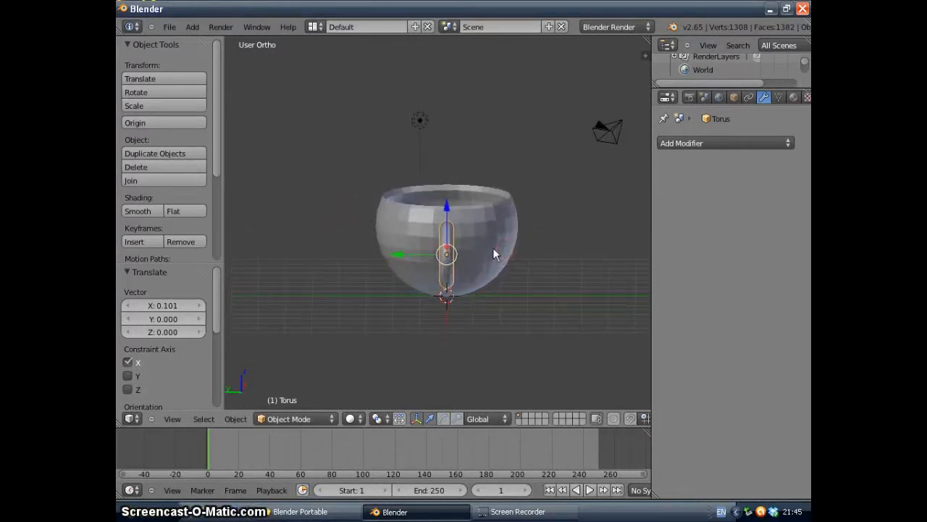
key(KP_1)
key(KP_3)
scroll(416, 252, up, 8)
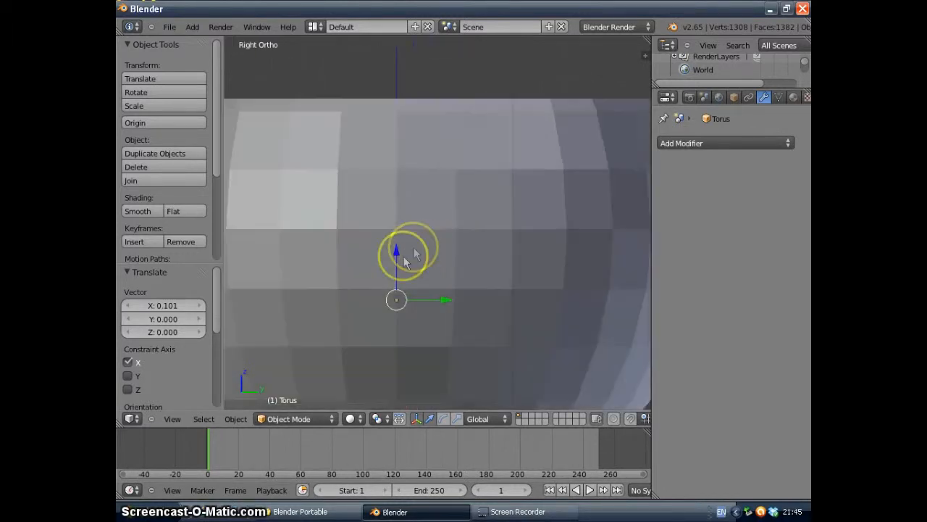
scroll(393, 257, up, 3)
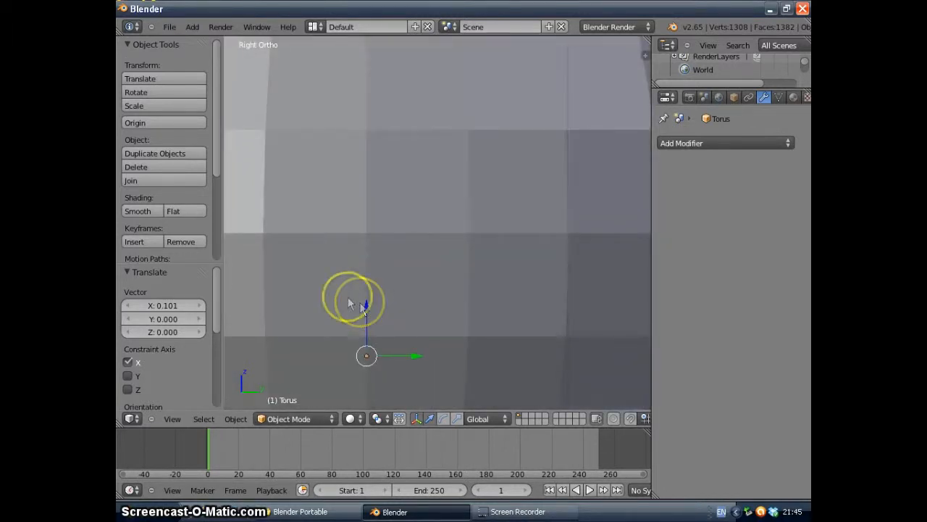
shift+middle_drag(407, 298, 424, 292)
scroll(379, 315, up, 3)
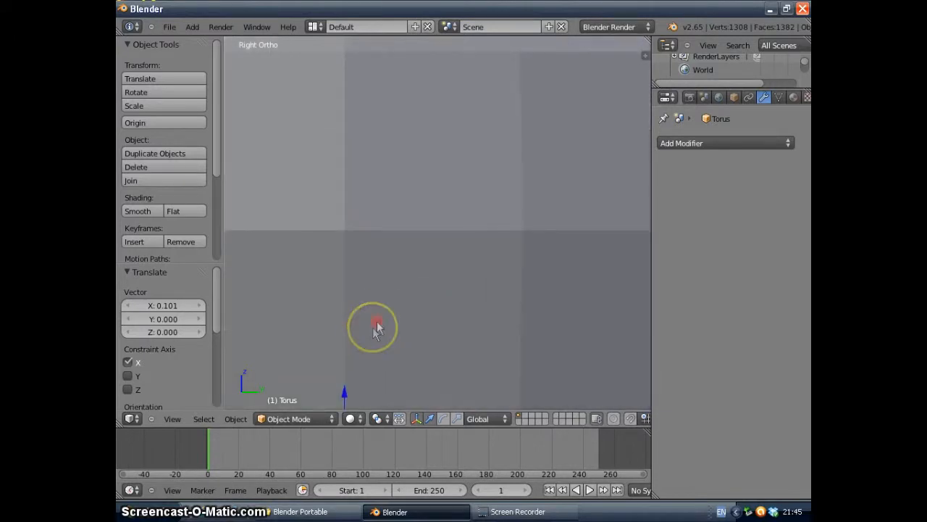
shift+middle_drag(376, 321, 403, 251)
drag(421, 373, 420, 374)
- Examine how the torus handle intersects the bowl's wall, both outside and inside the cavity
middle_drag(439, 313, 513, 345)
scroll(365, 281, down, 10)
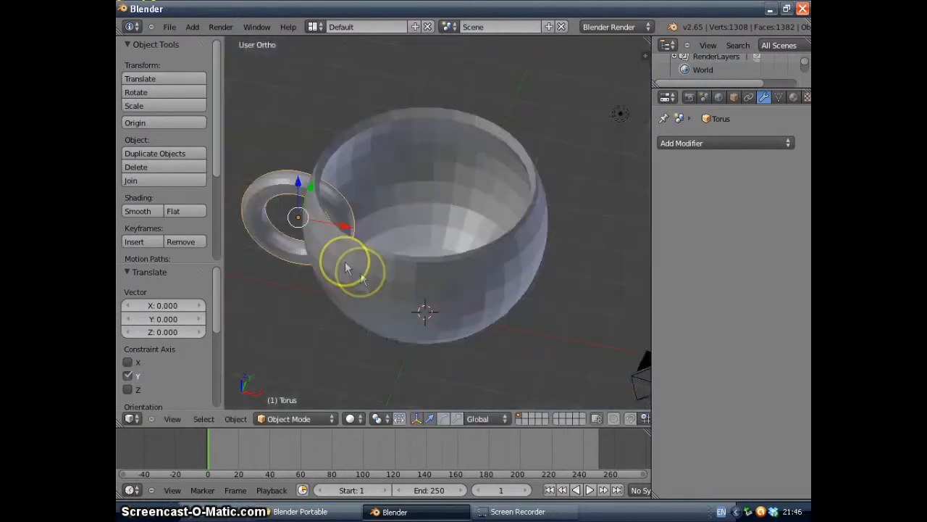
middle_drag(428, 232, 476, 191)
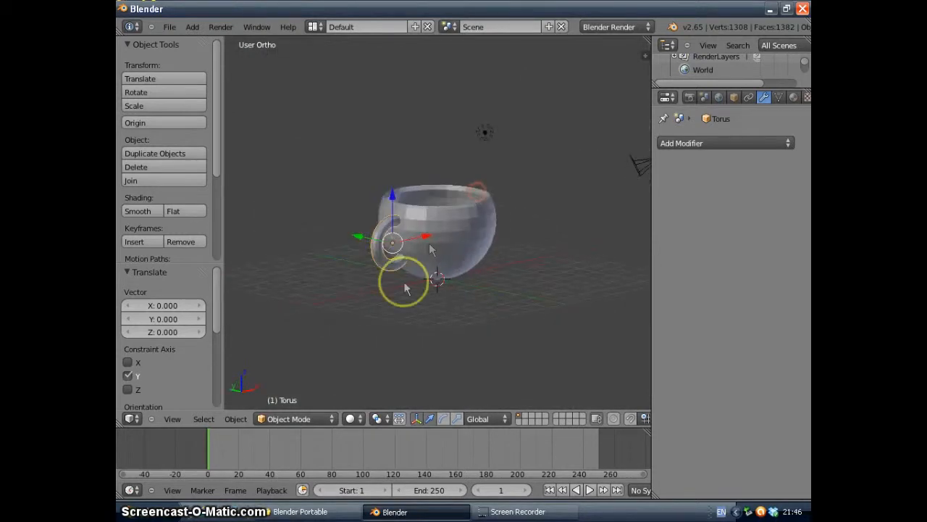
scroll(407, 288, up, 3)
middle_drag(418, 276, 312, 309)
scroll(390, 194, up, 2)
middle_drag(390, 194, 432, 231)
scroll(422, 242, up, 4)
middle_drag(395, 171, 344, 128)
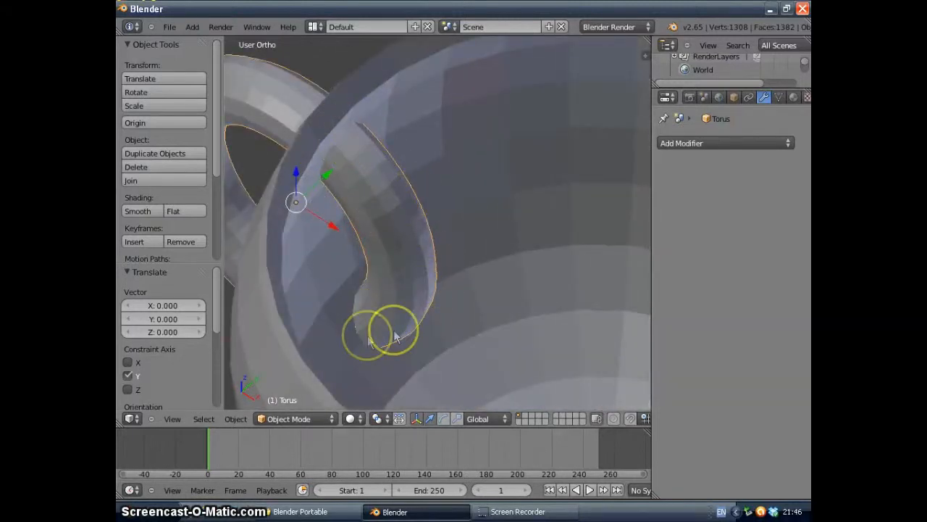
middle_drag(375, 223, 454, 225)
scroll(452, 232, down, 5)
middle_drag(449, 280, 383, 312)
scroll(383, 312, up, 6)
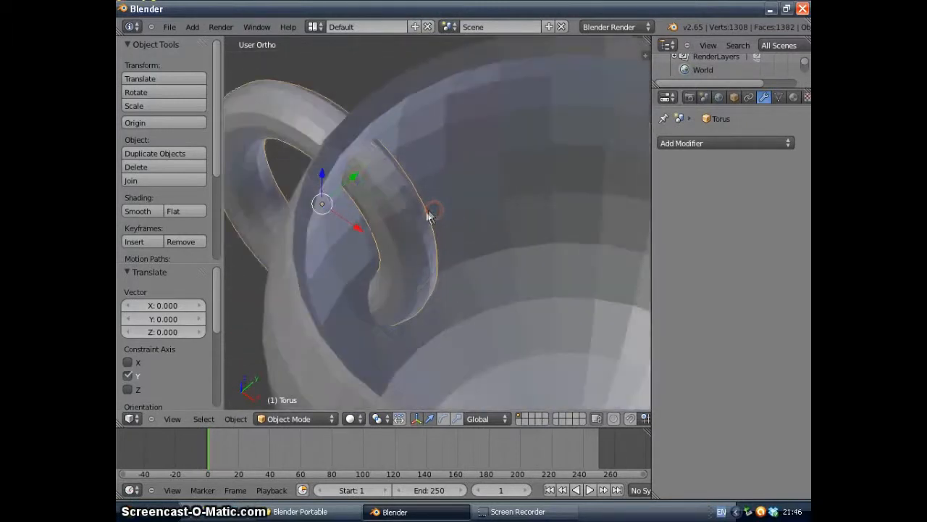
- Put the torus in Edit Mode with face selection and select a single face on the section inside the bowl
click(306, 418)
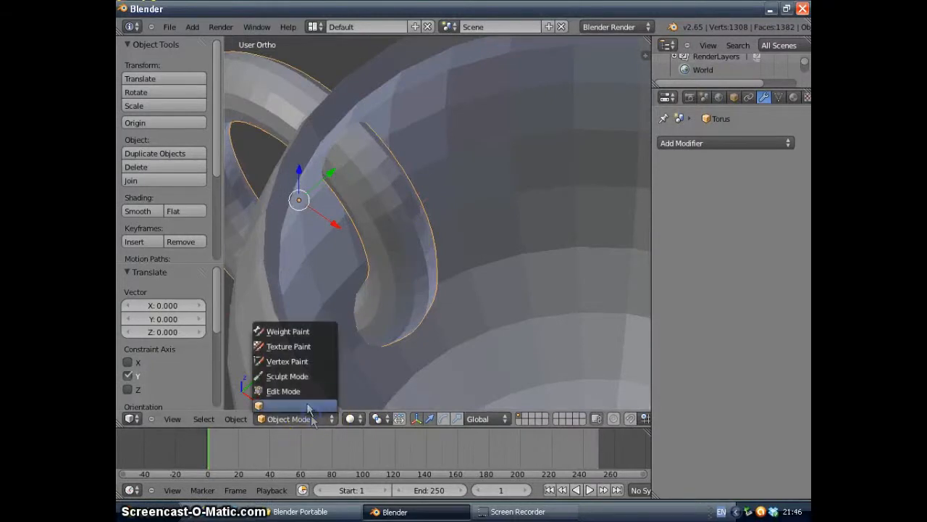
click(300, 390)
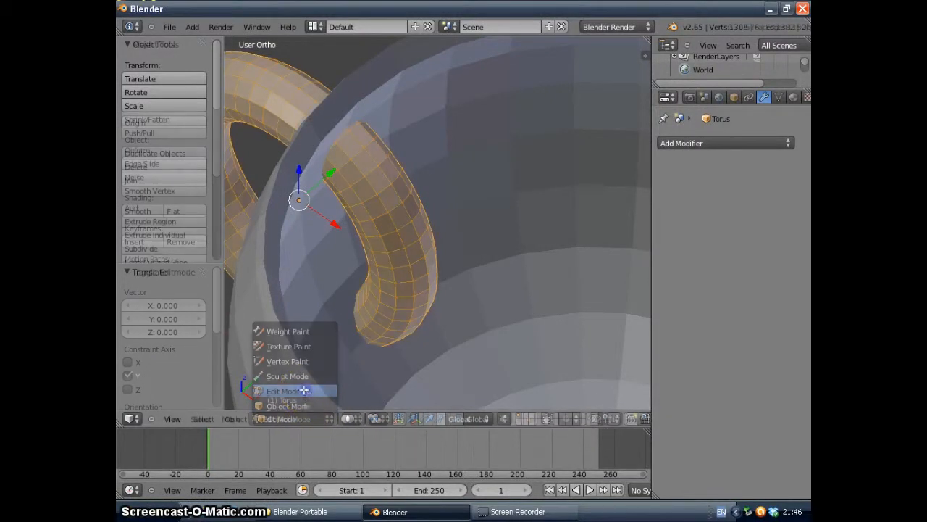
middle_drag(401, 252, 380, 293)
click(530, 420)
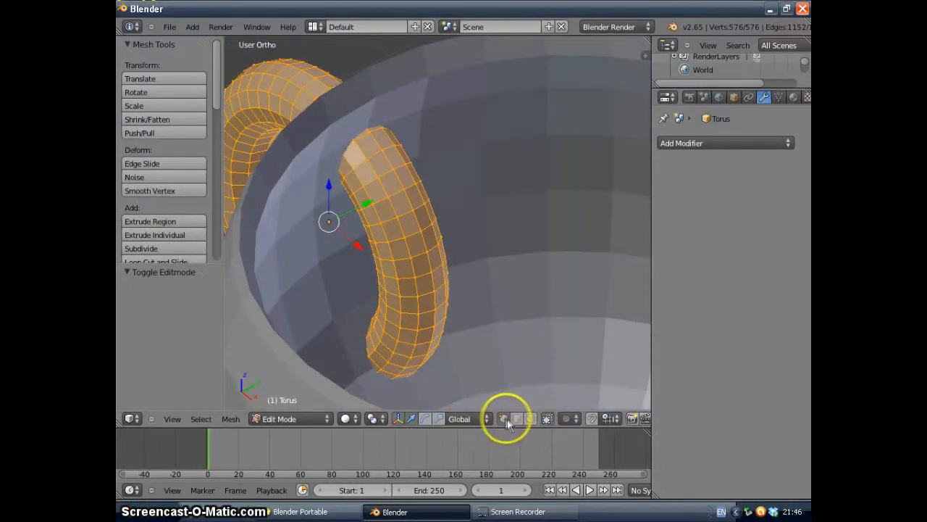
click(517, 420)
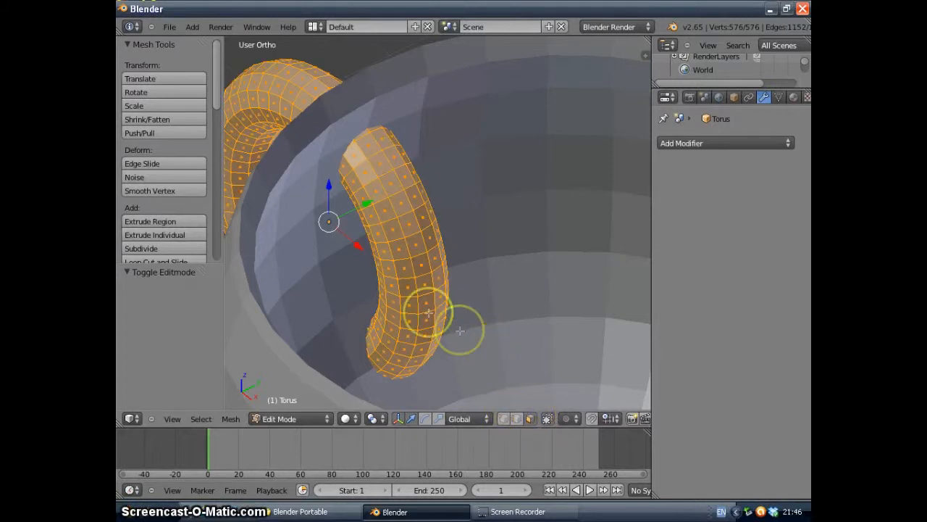
middle_drag(441, 244, 435, 252)
right_click(422, 194)
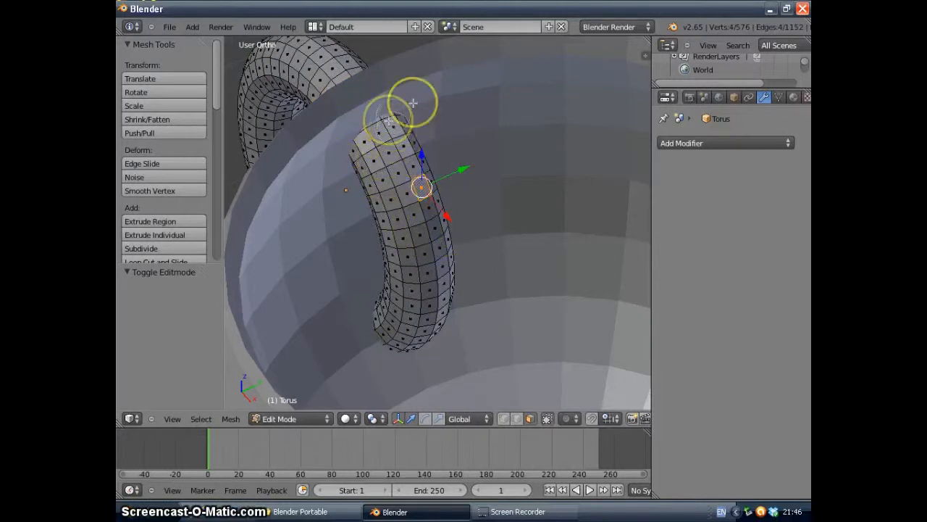
- Extend the face selection over the whole torus section protruding inside the bowl, including its edges and lower end
shift+right_click(393, 131)
shift+right_click(376, 140)
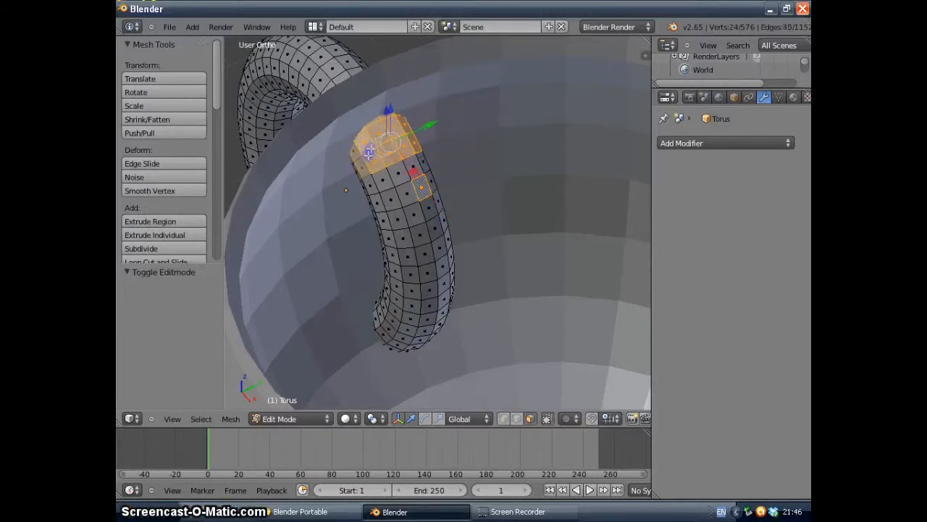
shift+right_click(366, 171)
shift+right_click(384, 181)
shift+right_click(418, 171)
mouse_move(423, 177)
mouse_down()
mouse_move(441, 224)
mouse_move(440, 313)
mouse_move(414, 337)
mouse_move(386, 309)
mouse_move(398, 296)
mouse_move(395, 236)
mouse_up()
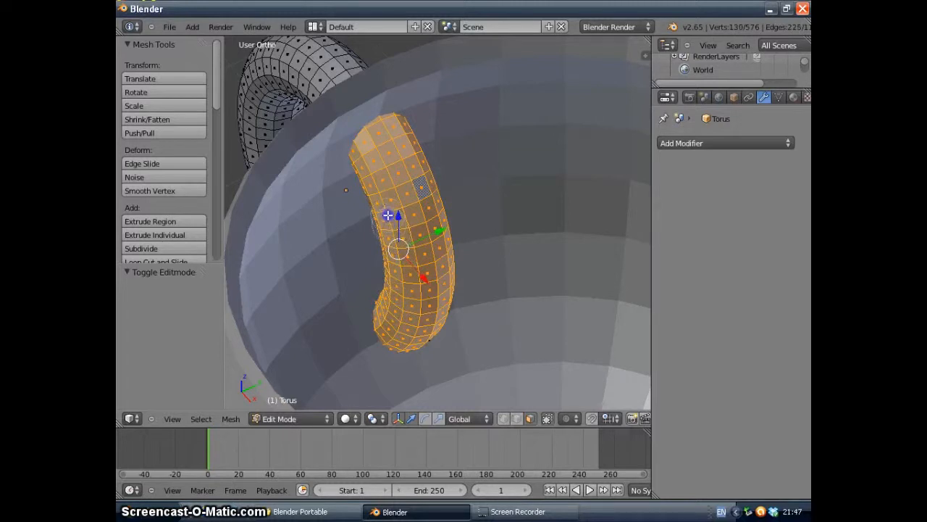
middle_drag(449, 254, 452, 268)
mouse_move(466, 245)
mouse_down()
mouse_move(441, 250)
mouse_move(446, 291)
mouse_up()
drag(449, 247, 465, 248)
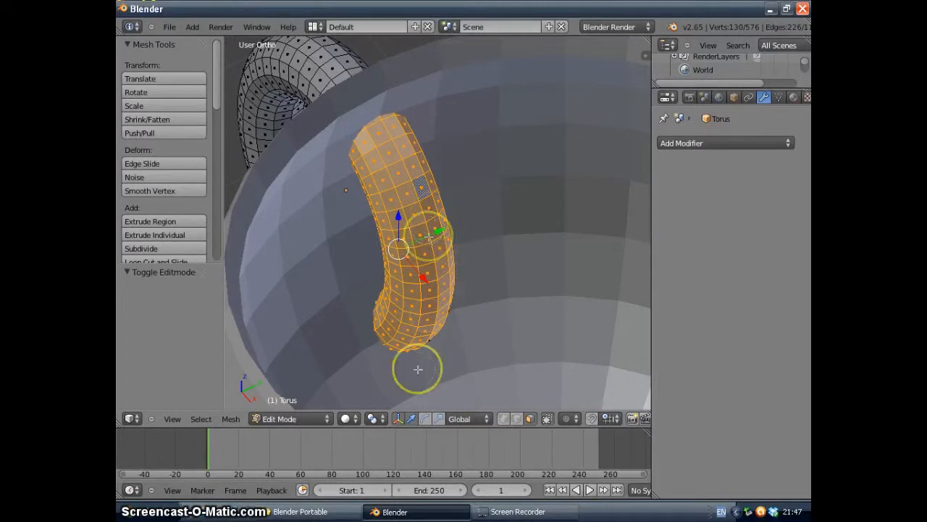
- Reselect the torus faces inside the bowl, correcting the accidental single-face selection
mouse_move(414, 392)
mouse_down()
mouse_move(366, 286)
mouse_move(356, 287)
mouse_move(354, 262)
mouse_up()
right_click(346, 255)
click(352, 261)
right_click(352, 260)
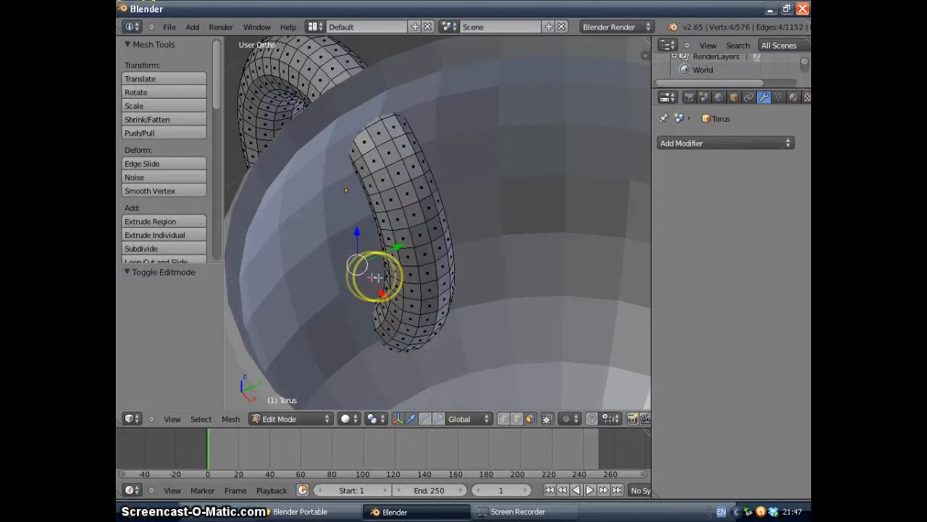
ctrl+drag(378, 281, 358, 273)
- Deselect the stray faces on the part of the torus outside the bowl, checking it from several sides
mouse_move(358, 273)
middle_down()
mouse_move(418, 222)
mouse_move(449, 271)
mouse_move(459, 270)
mouse_move(445, 296)
mouse_move(453, 292)
middle_up()
scroll(407, 321, down, 4)
middle_drag(405, 323, 475, 217)
scroll(387, 358, up, 3)
scroll(389, 346, down, 6)
scroll(387, 307, up, 5)
scroll(439, 282, up, 4)
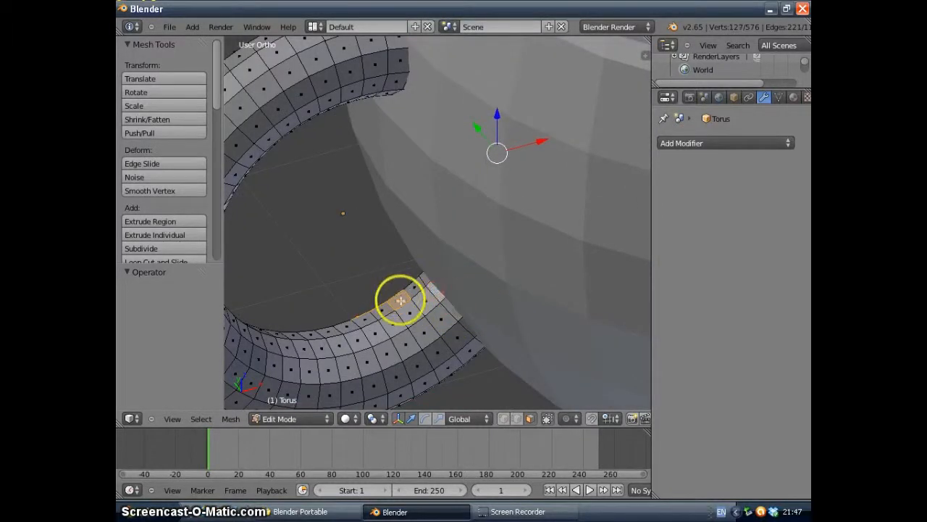
middle_drag(403, 307, 312, 363)
scroll(411, 368, down, 3)
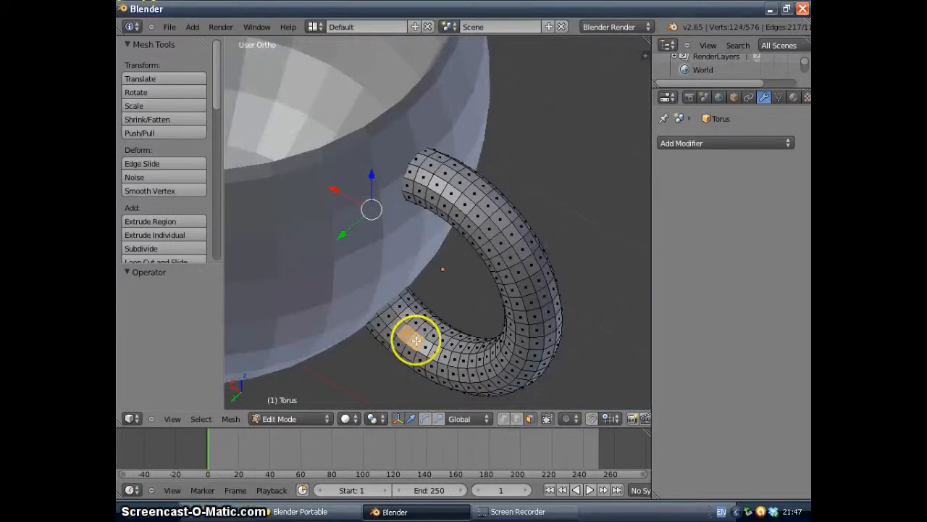
middle_drag(402, 232, 273, 312)
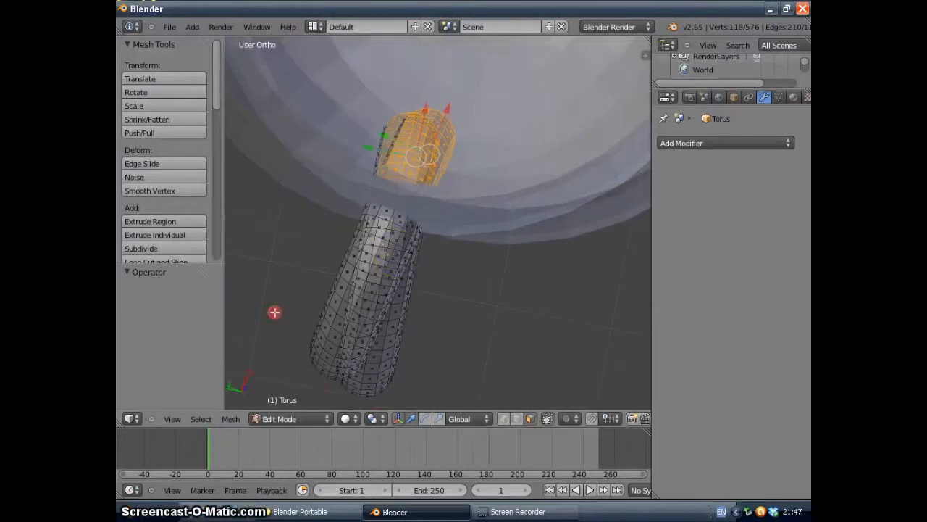
- Delete the selected torus faces inside the bowl with the Faces option
middle_drag(425, 229, 366, 229)
middle_drag(429, 155, 408, 192)
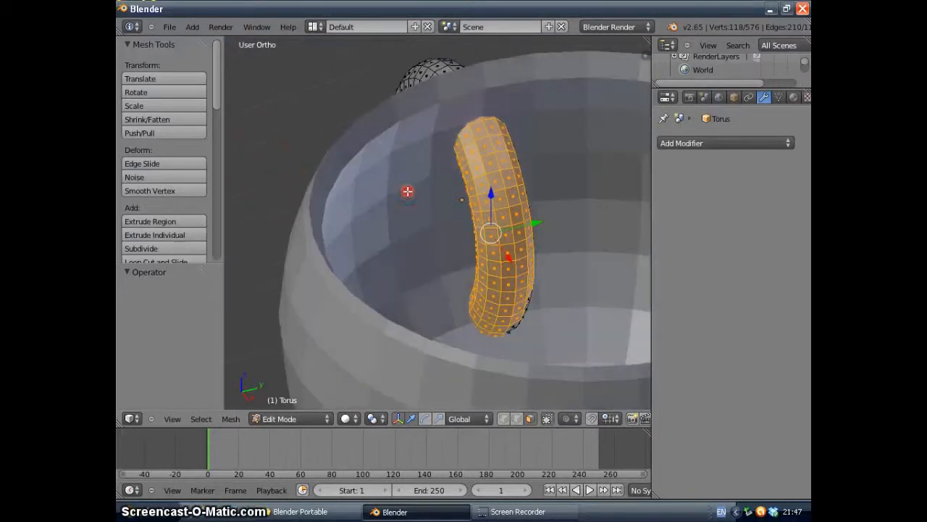
middle_drag(497, 259, 470, 293)
key(x)
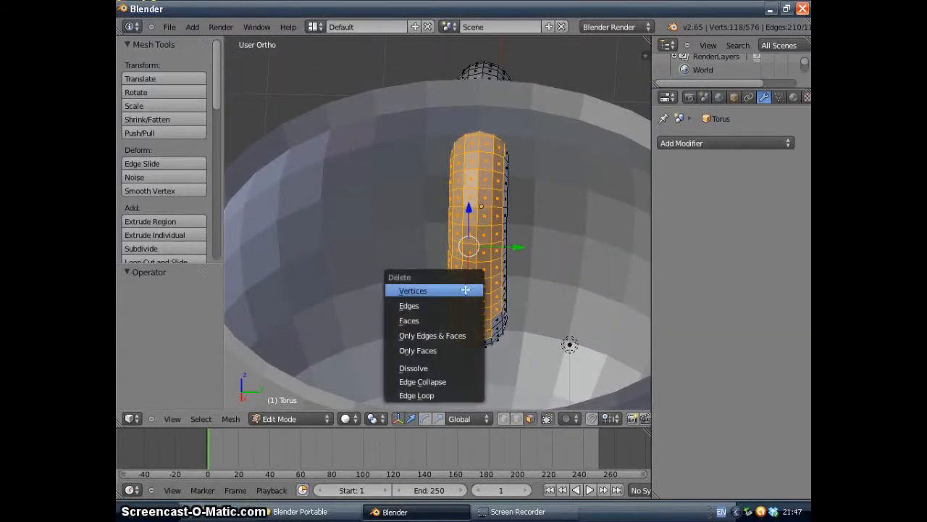
click(455, 316)
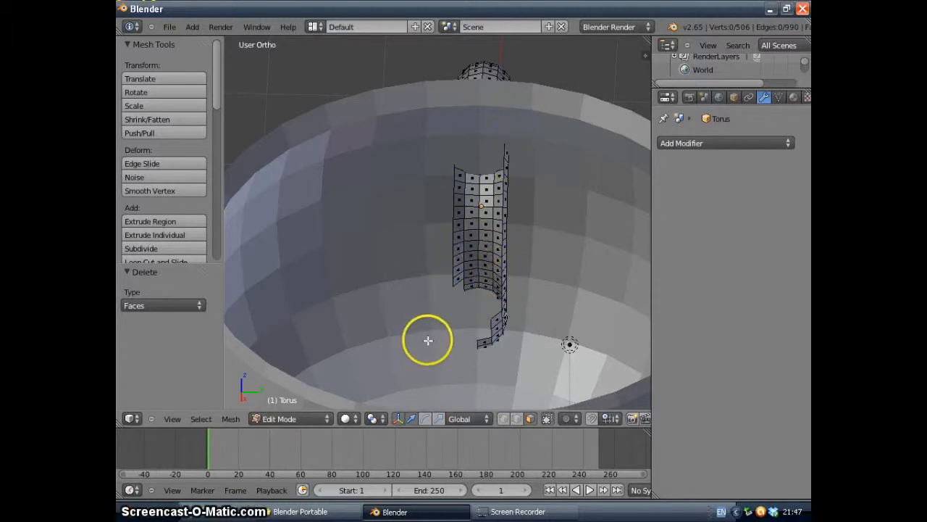
- Select the leftover torus faces still visible inside the bowl
mouse_move(503, 151)
mouse_down()
mouse_move(497, 177)
mouse_move(468, 184)
mouse_move(470, 269)
mouse_move(496, 275)
mouse_move(494, 323)
mouse_move(507, 257)
mouse_move(424, 262)
mouse_move(430, 233)
mouse_up()
right_click(425, 219)
mouse_move(425, 218)
middle_down()
mouse_move(429, 195)
mouse_move(514, 247)
mouse_move(465, 205)
mouse_move(453, 176)
mouse_move(446, 179)
middle_up()
mouse_move(487, 97)
mouse_down()
mouse_move(483, 118)
mouse_move(514, 153)
mouse_up()
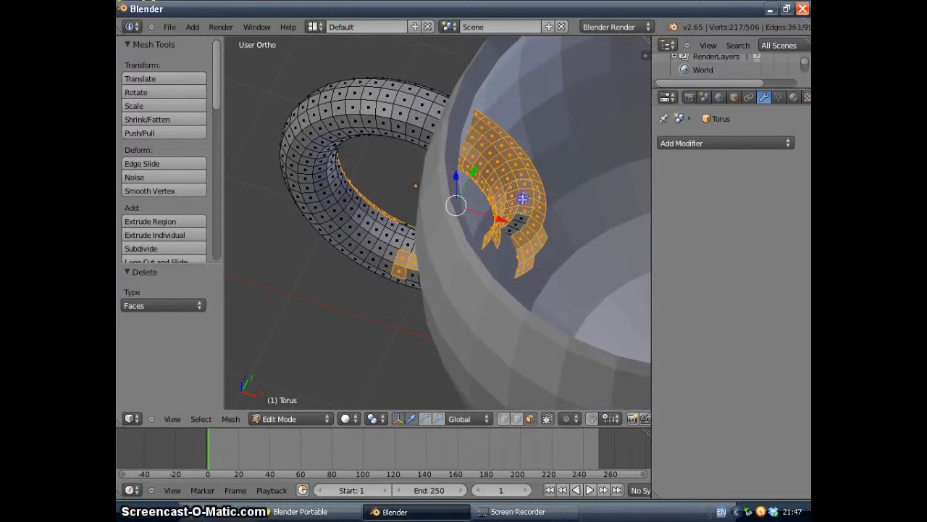
key(Escape)
- Deselect the stray faces at the upper end of the handle outside the bowl
middle_drag(441, 240, 489, 236)
middle_drag(520, 264, 564, 258)
middle_drag(398, 258, 503, 192)
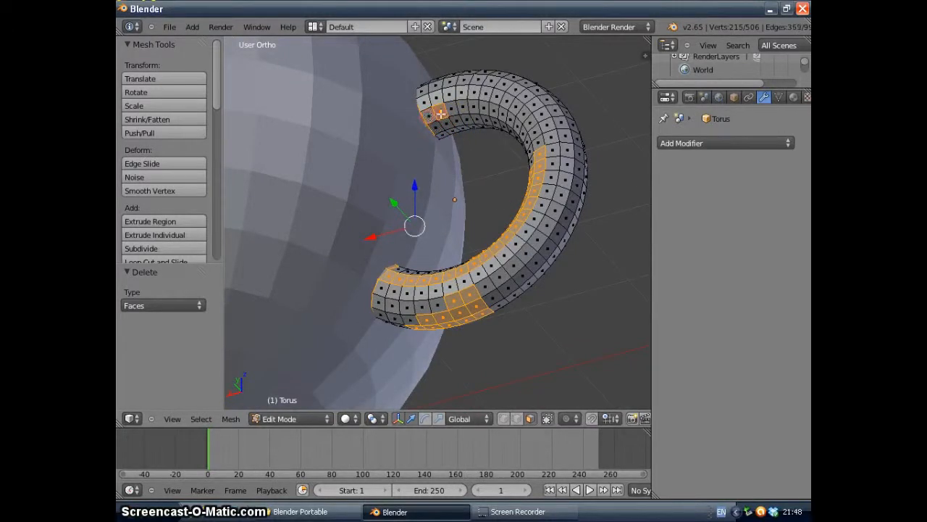
scroll(422, 134, up, 5)
shift+middle_drag(424, 68, 397, 251)
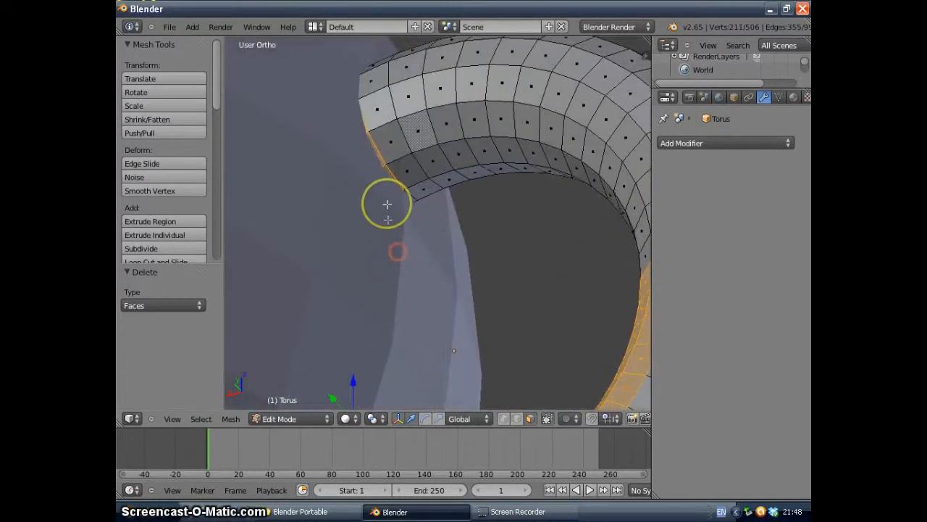
click(391, 174)
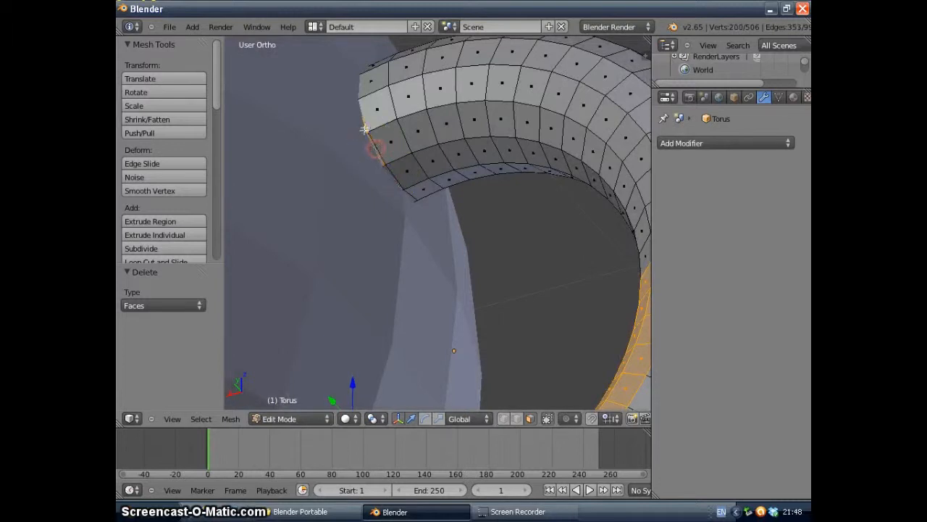
shift+right_click(366, 128)
- Deselect the accidentally selected faces along the inner curve of the handle
scroll(494, 294, down, 3)
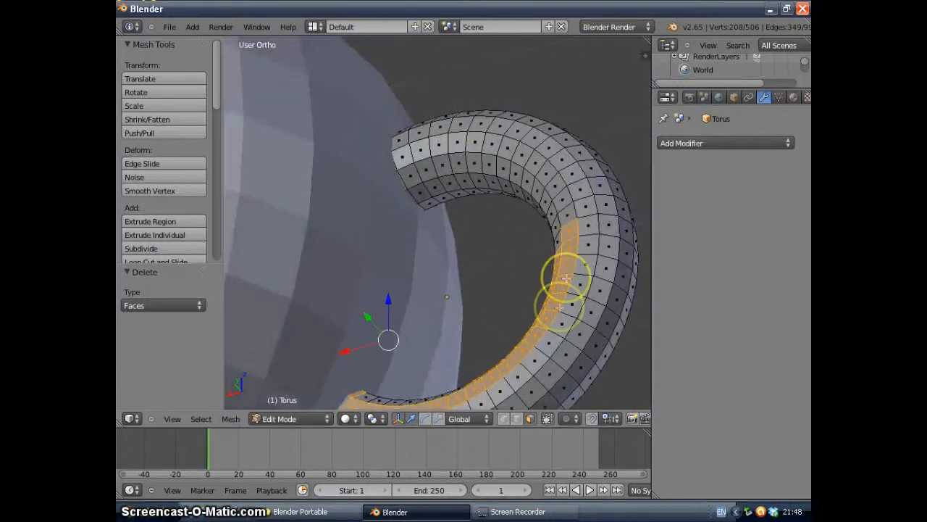
middle_drag(563, 273, 608, 364)
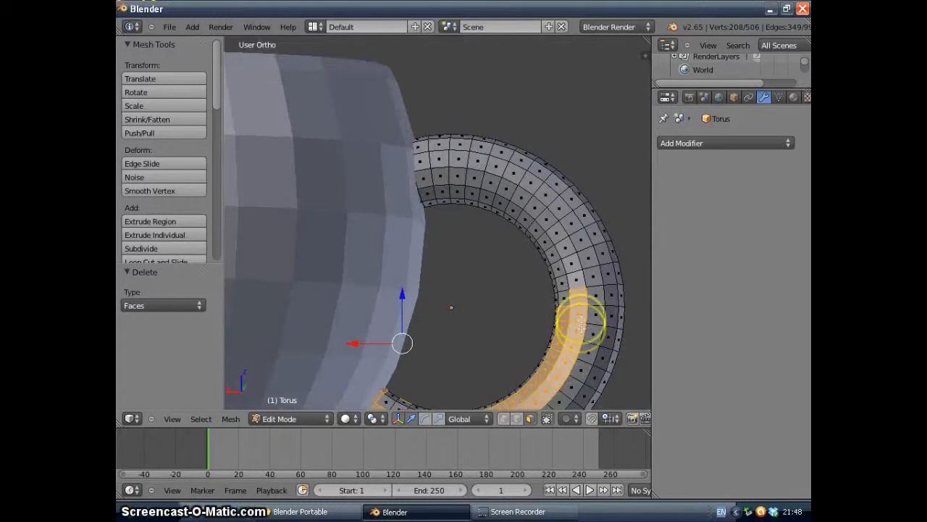
shift+right_click(562, 326)
shift+right_click(579, 326)
shift+right_click(568, 346)
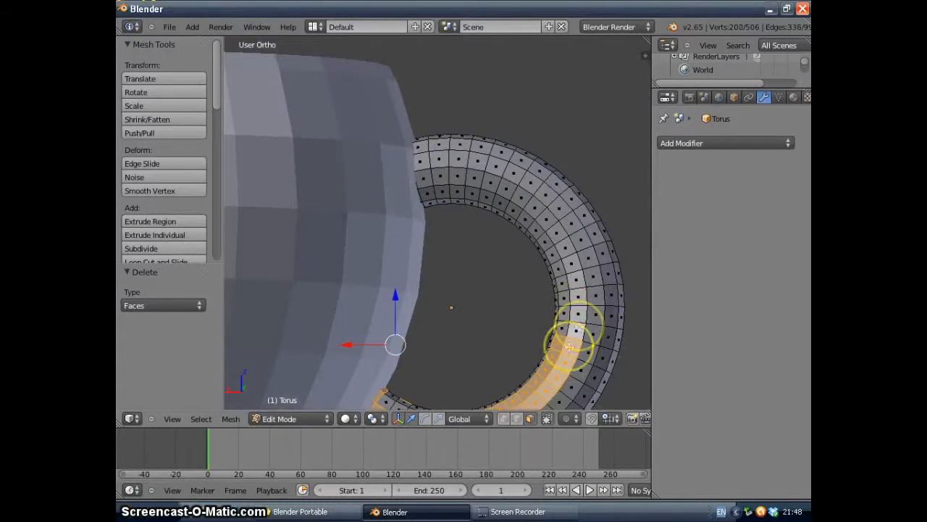
shift+right_click(551, 374)
shift+right_click(545, 371)
- Deselect the stray faces on the handle's lower section and underside
scroll(544, 369, down, 4)
middle_drag(498, 316, 492, 339)
scroll(484, 332, up, 3)
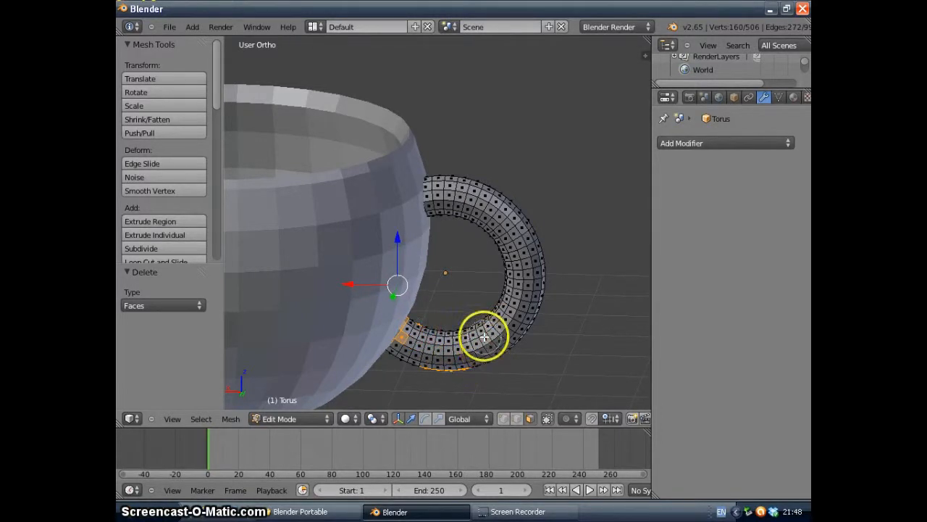
middle_drag(485, 352, 489, 191)
key(c)
middle_drag(453, 240, 462, 240)
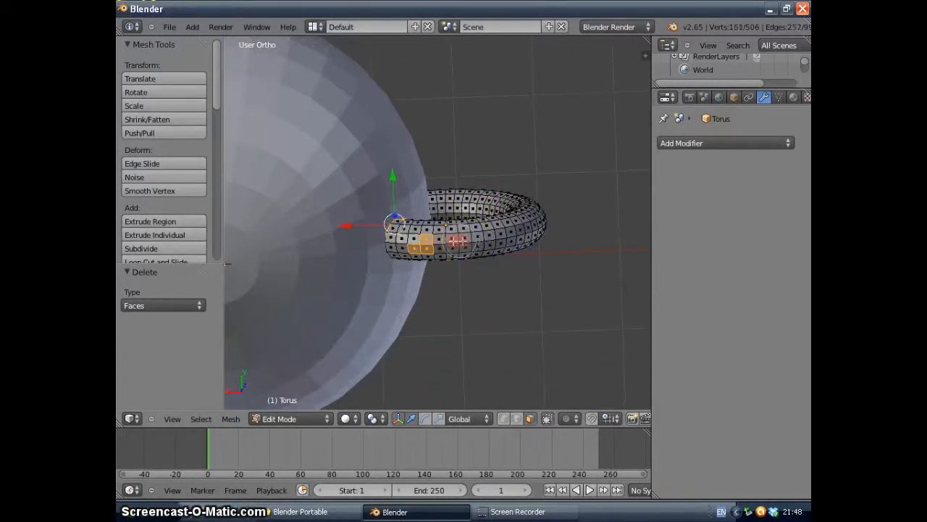
middle_drag(228, 264, 229, 328)
middle_drag(486, 306, 219, 342)
middle_drag(450, 353, 399, 358)
scroll(432, 360, up, 2)
scroll(463, 376, down, 3)
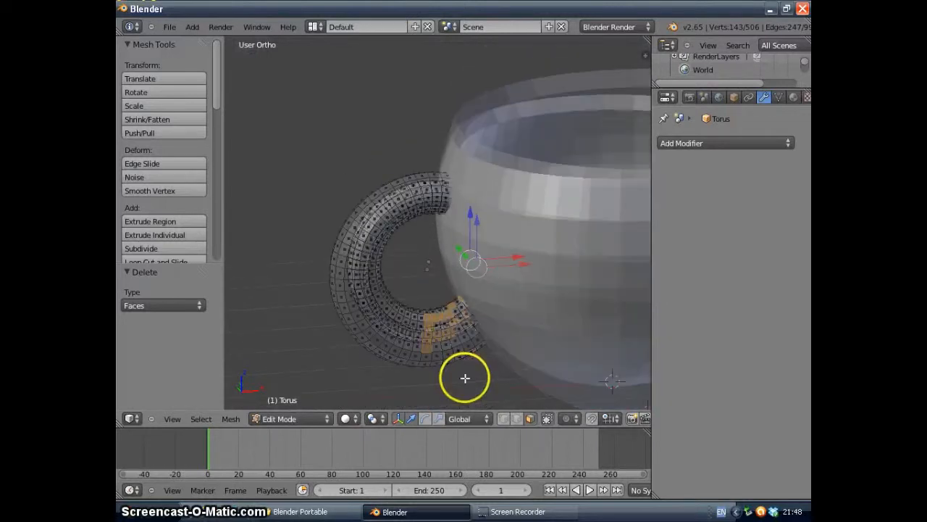
- Deselect the last outside faces on the handle's far side and at its lower junction with the bowl
scroll(439, 372, up, 3)
shift+middle_drag(439, 372, 440, 304)
scroll(438, 340, up, 2)
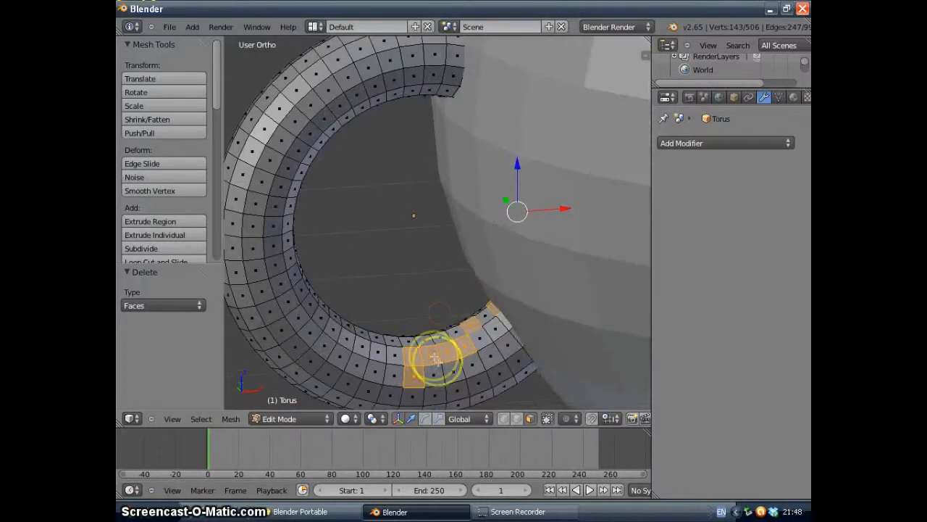
shift+middle_drag(447, 369, 444, 344)
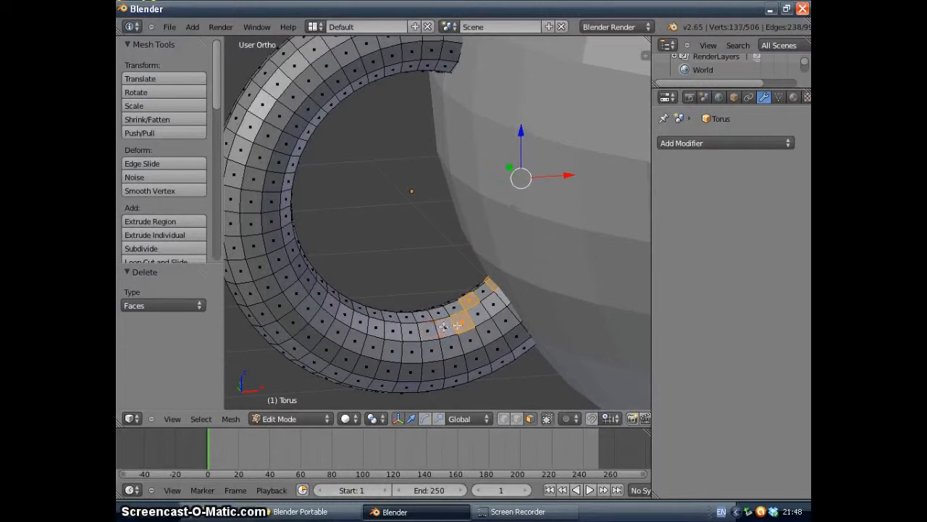
middle_drag(492, 288, 403, 287)
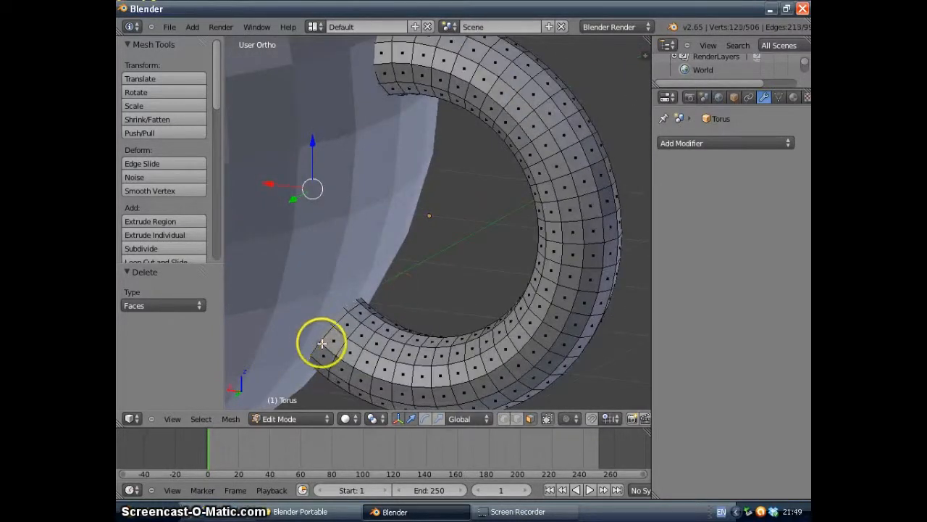
scroll(330, 322, up, 6)
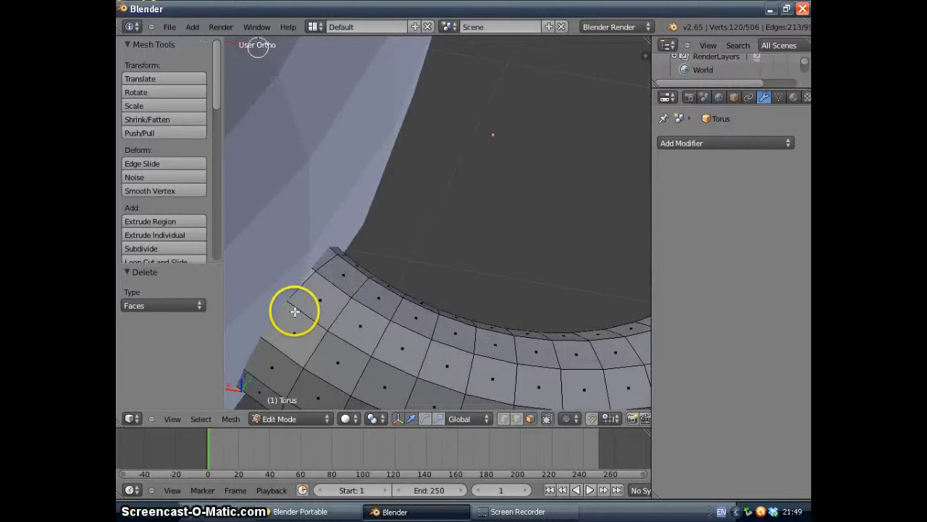
scroll(295, 312, up, 3)
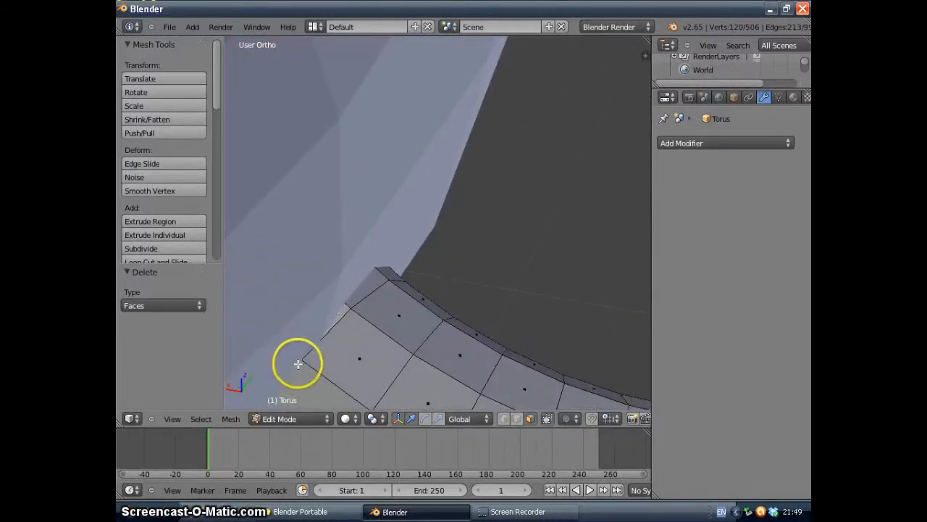
scroll(313, 355, down, 9)
- Delete the leftover torus faces inside the cavity with the Faces option
middle_drag(493, 155, 488, 287)
key(x)
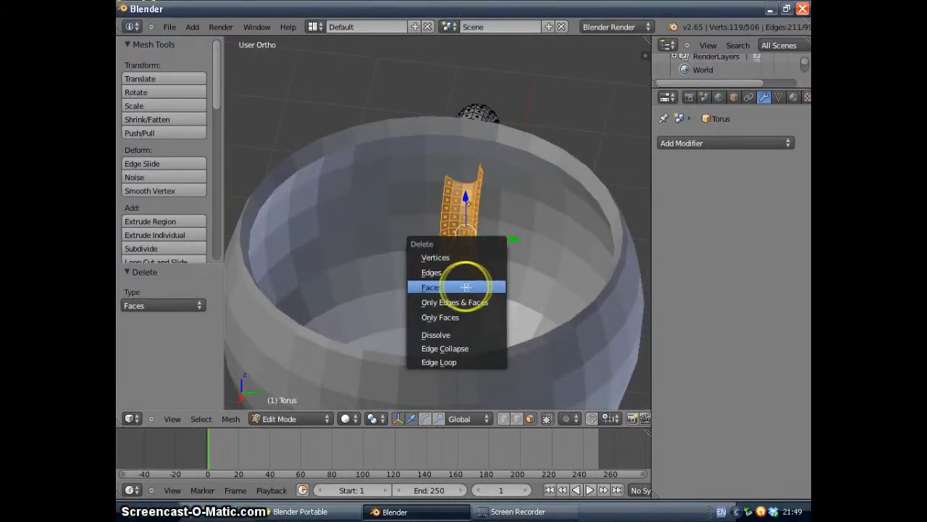
click(459, 288)
- Inspect the cavity wall and the handle's junction with the bowl for leftover torus faces
middle_drag(505, 219, 580, 182)
middle_drag(409, 226, 480, 216)
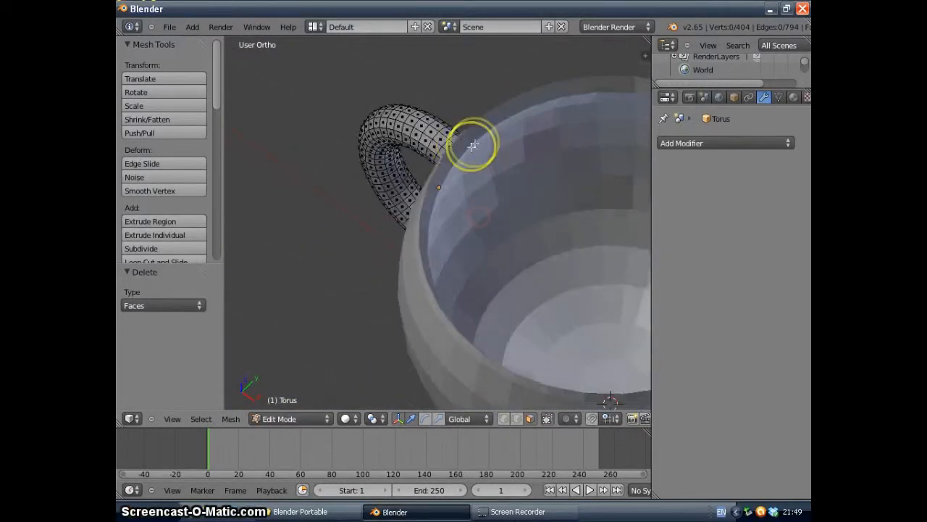
middle_drag(459, 175, 458, 213)
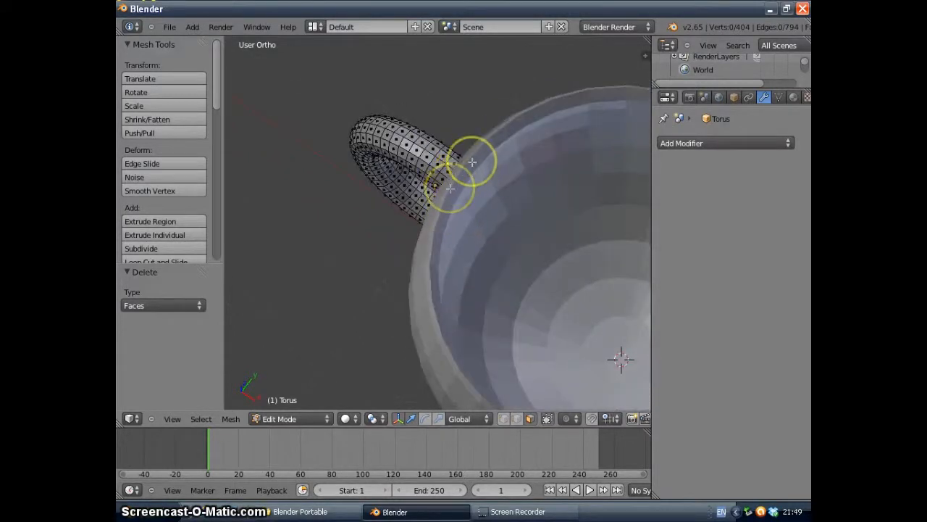
scroll(456, 265, down, 1)
scroll(456, 264, up, 2)
scroll(472, 244, down, 5)
middle_drag(456, 297, 474, 246)
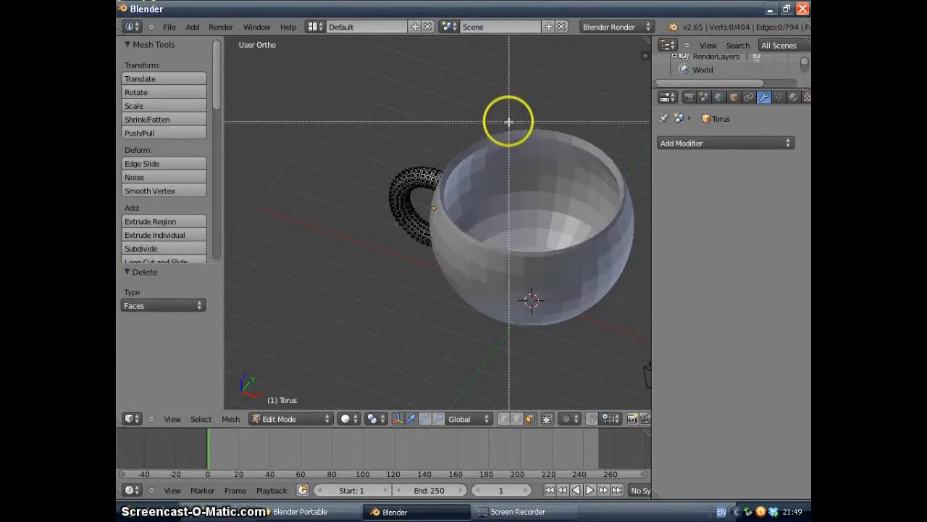
drag(502, 118, 402, 254)
middle_drag(402, 254, 344, 289)
key(b)
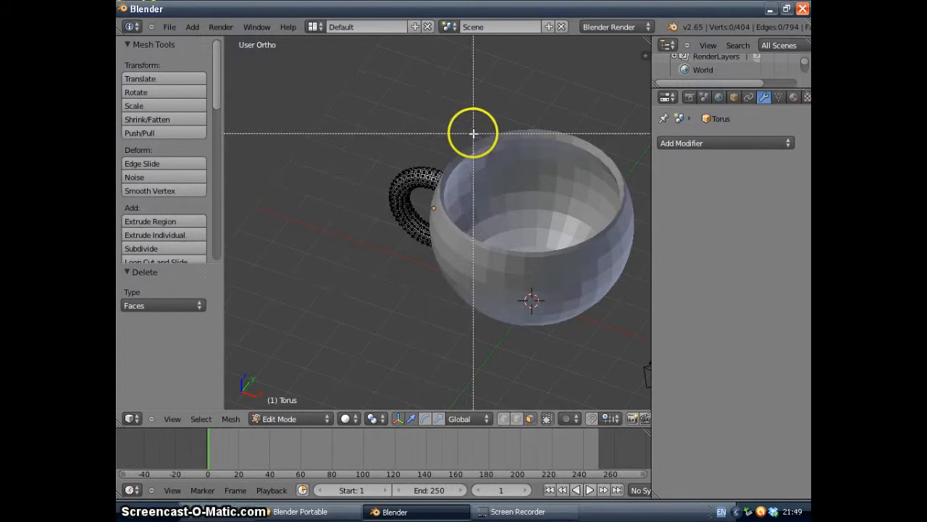
drag(478, 192, 406, 197)
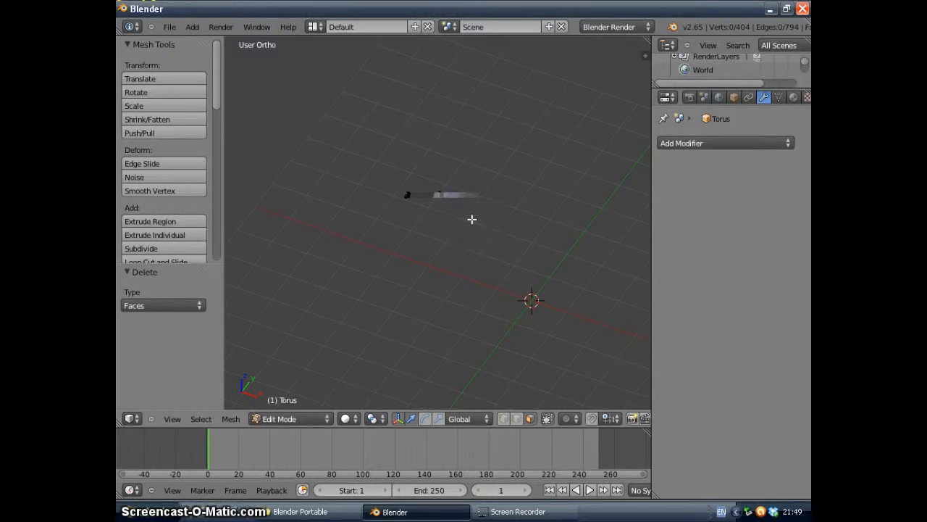
key(ctrl+z)
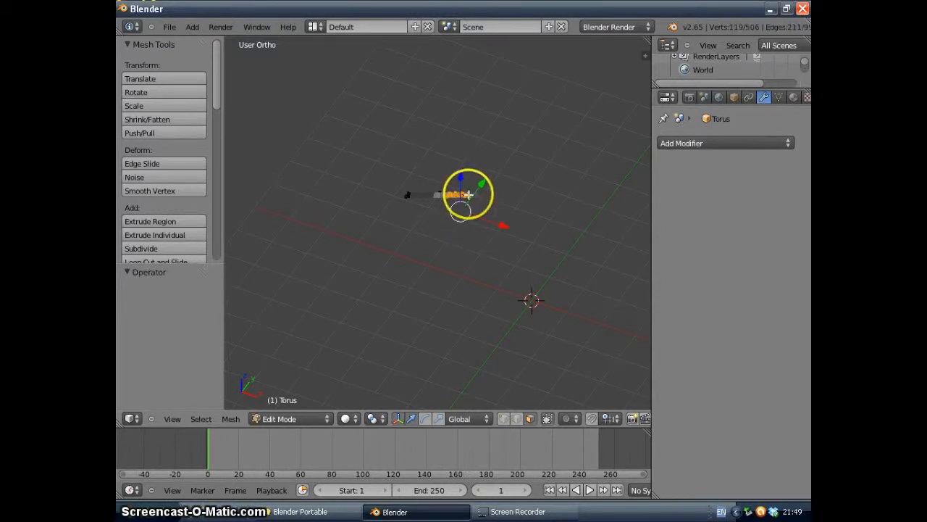
key(alt+b)
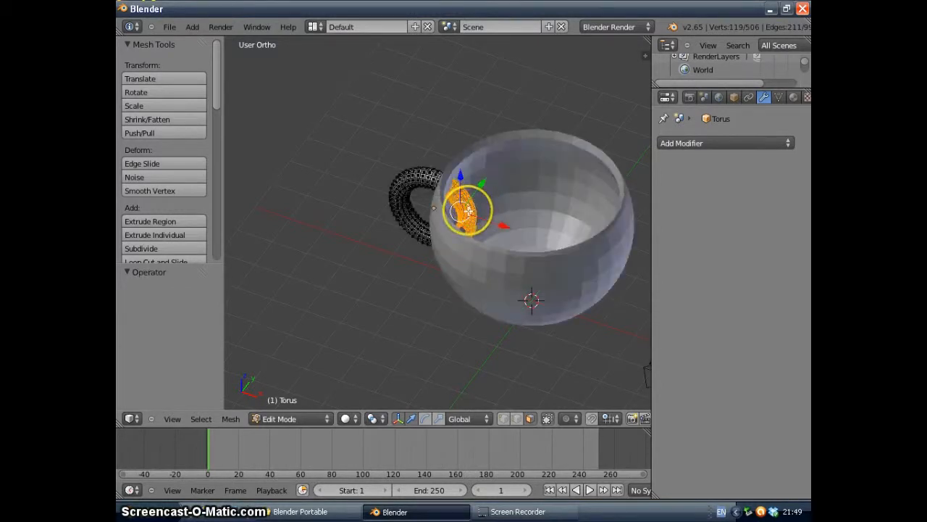
key(ctrl+shift+z)
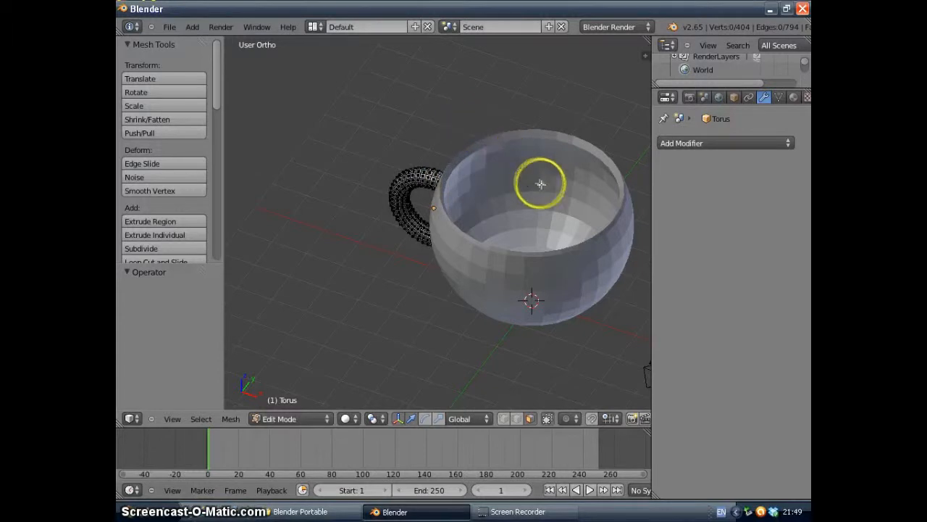
middle_drag(512, 147, 411, 147)
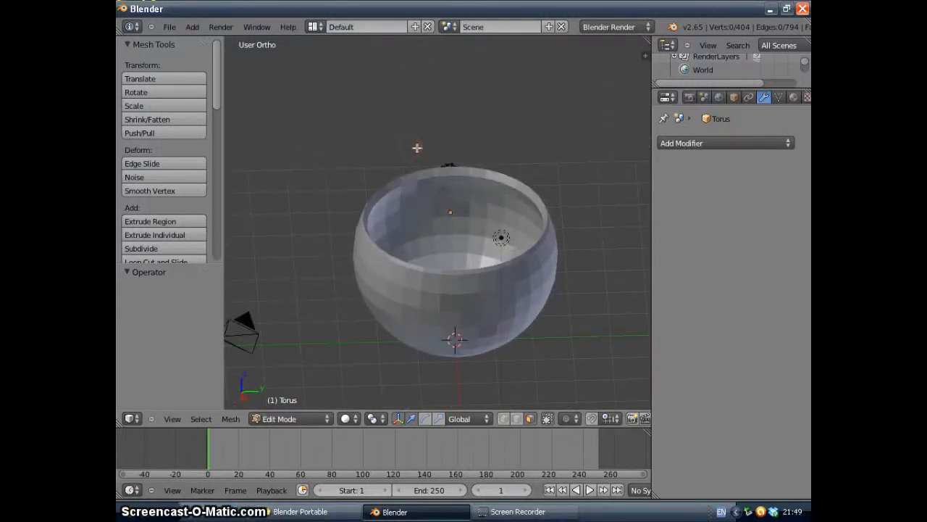
- Clip the view to one half of the bowl so the cavity wall and handle junction are exposed
key(b)
right_click(341, 118)
mouse_move(342, 118)
mouse_down()
mouse_move(390, 207)
mouse_move(449, 374)
mouse_up()
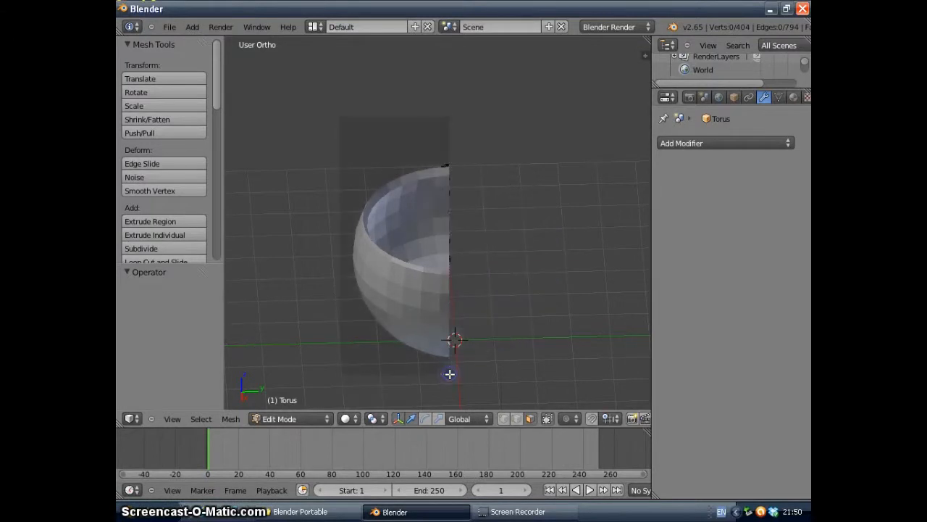
middle_drag(474, 305, 300, 251)
scroll(389, 256, up, 8)
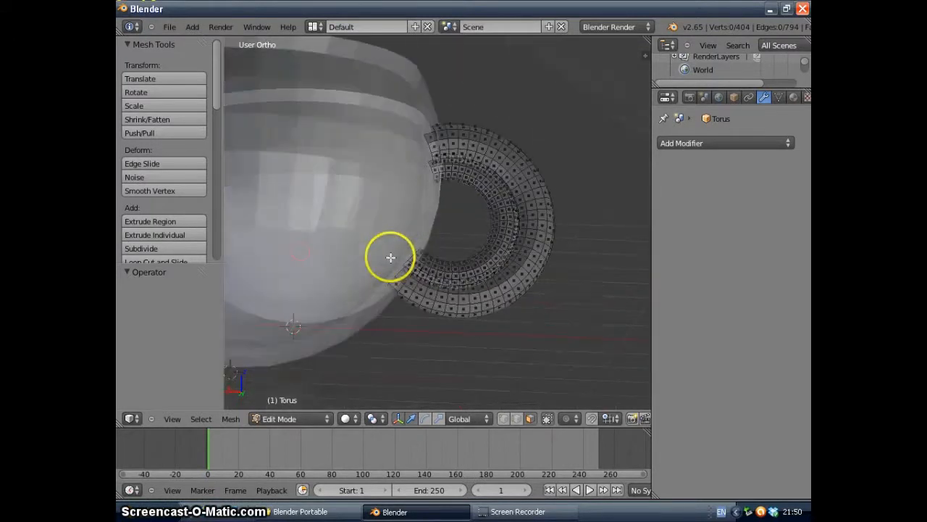
- Examine the upper and lower ends of the torus handle where they pass through the bowl wall
middle_drag(432, 138, 358, 338)
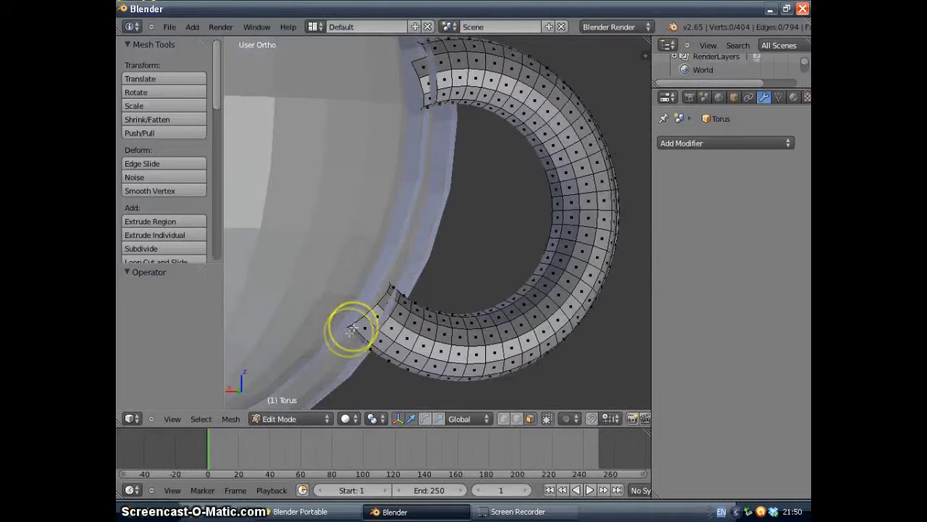
middle_drag(421, 108, 448, 107)
scroll(434, 102, down, 3)
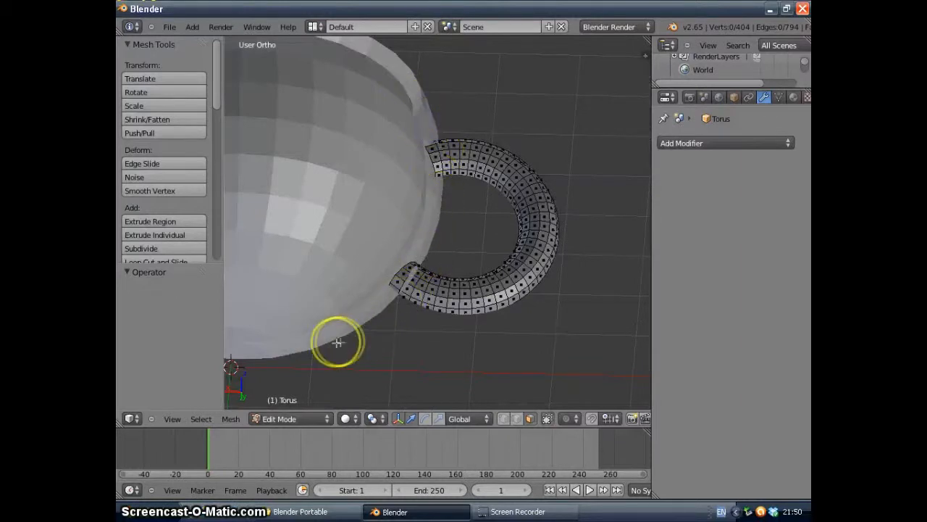
scroll(408, 242, up, 2)
scroll(441, 166, up, 5)
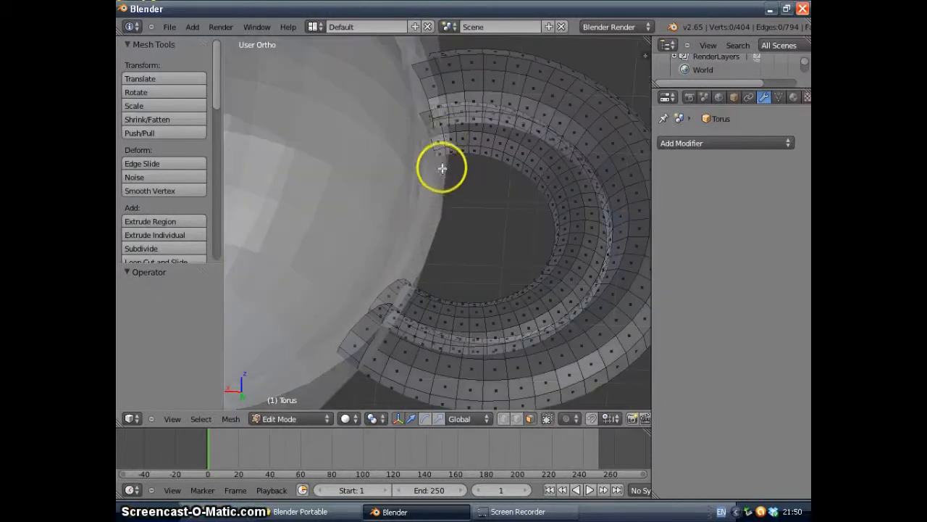
scroll(448, 130, up, 2)
scroll(431, 26, down, 2)
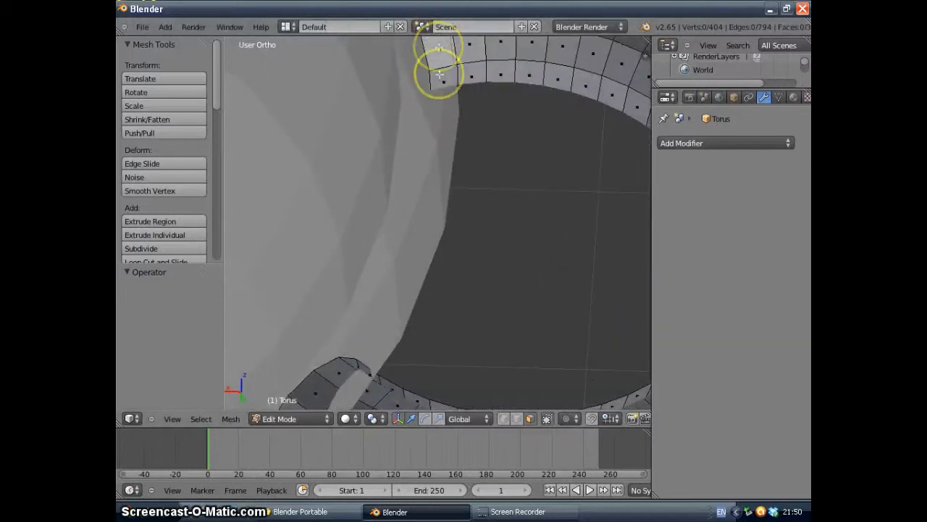
scroll(439, 75, down, 4)
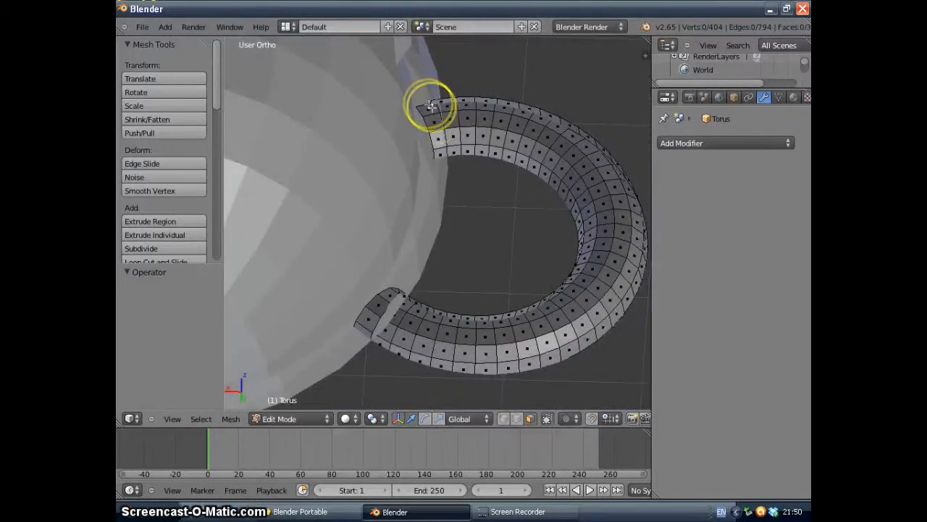
scroll(445, 207, down, 3)
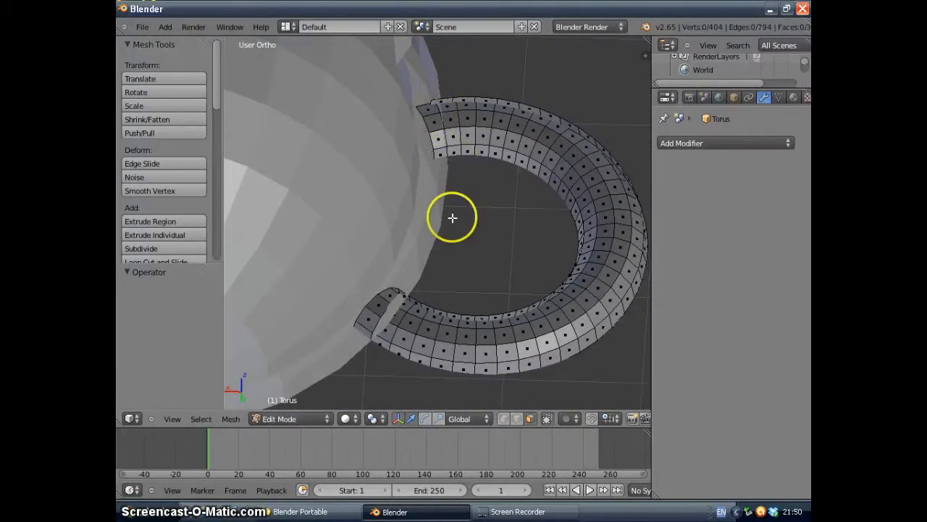
- Leave mesh editing for Object Mode and select the bowl
middle_drag(396, 232, 522, 225)
scroll(408, 241, down, 4)
middle_drag(404, 252, 427, 199)
click(280, 418)
click(286, 403)
right_click(465, 267)
right_click(427, 199)
right_click(439, 181)
right_click(482, 212)
- Add a UV sphere mesh to the scene
middle_drag(497, 266, 536, 240)
scroll(536, 240, down, 3)
middle_drag(483, 253, 462, 236)
scroll(474, 248, up, 3)
middle_drag(509, 259, 418, 234)
scroll(398, 245, up, 3)
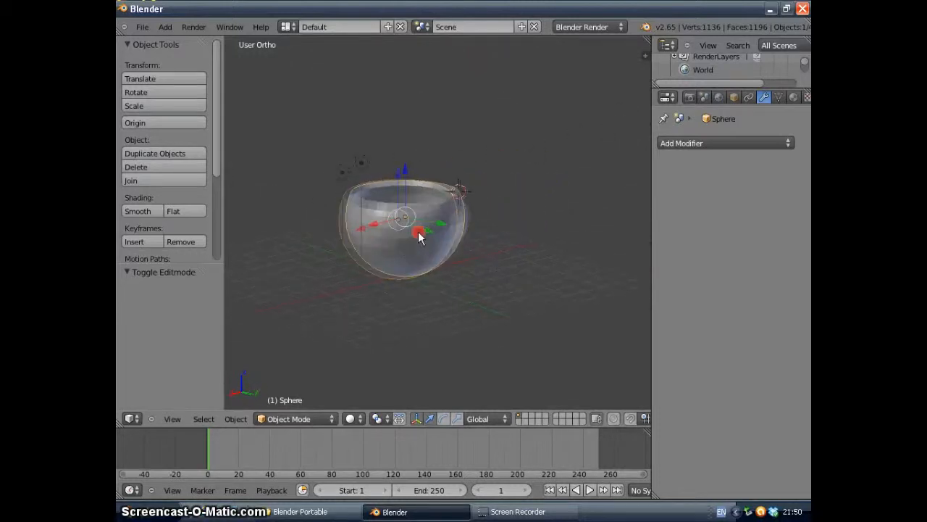
click(172, 30)
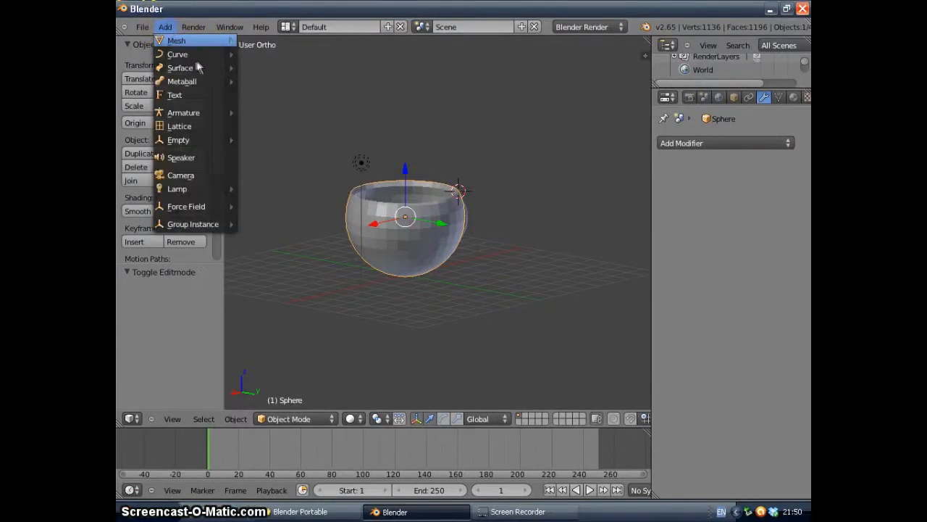
mouse_move(181, 41)
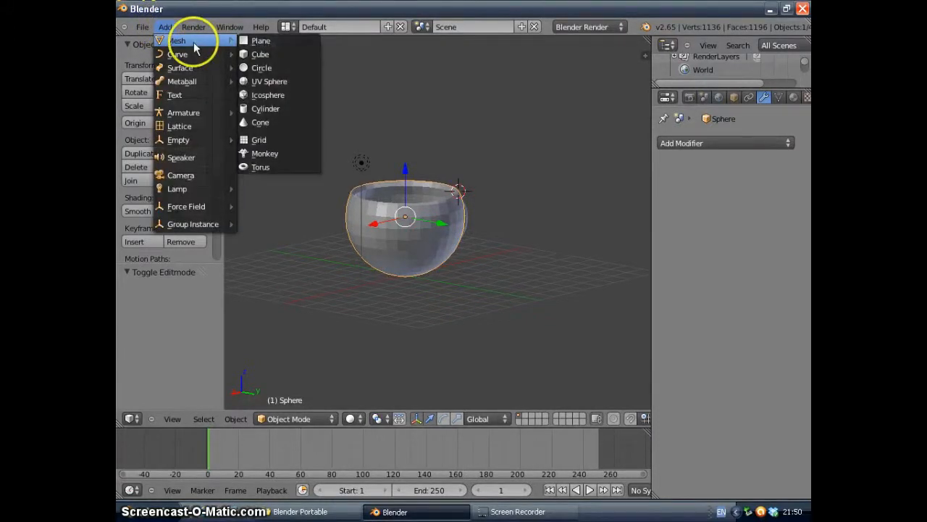
click(265, 81)
- Move the new sphere clear of the mug, shifting it about 5.449 along Y and 2.632 along X
middle_drag(470, 192, 356, 230)
middle_drag(424, 223, 449, 205)
right_drag(470, 236, 529, 265)
middle_drag(530, 265, 479, 329)
drag(521, 267, 520, 348)
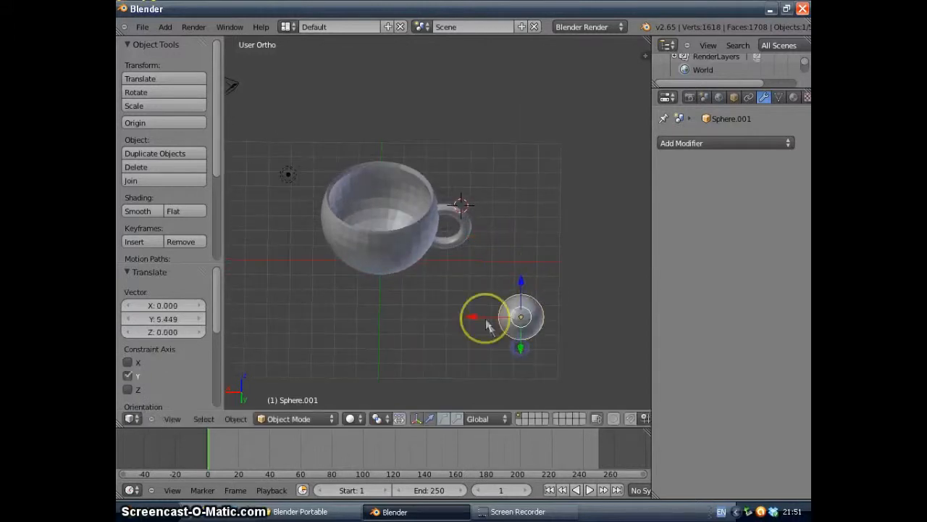
drag(470, 317, 401, 316)
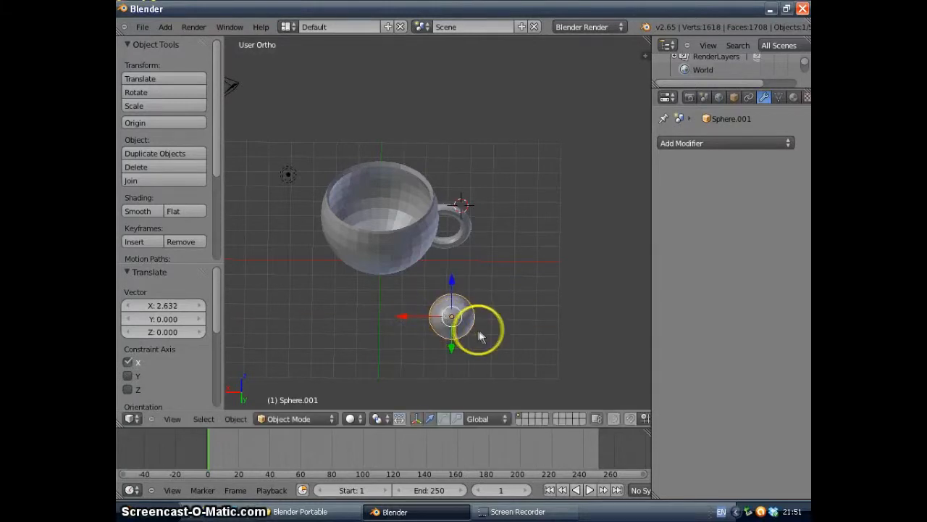
- Enlarge the new sphere uniformly by about 2.25 and again by about 1.579
key(s)
click(578, 342)
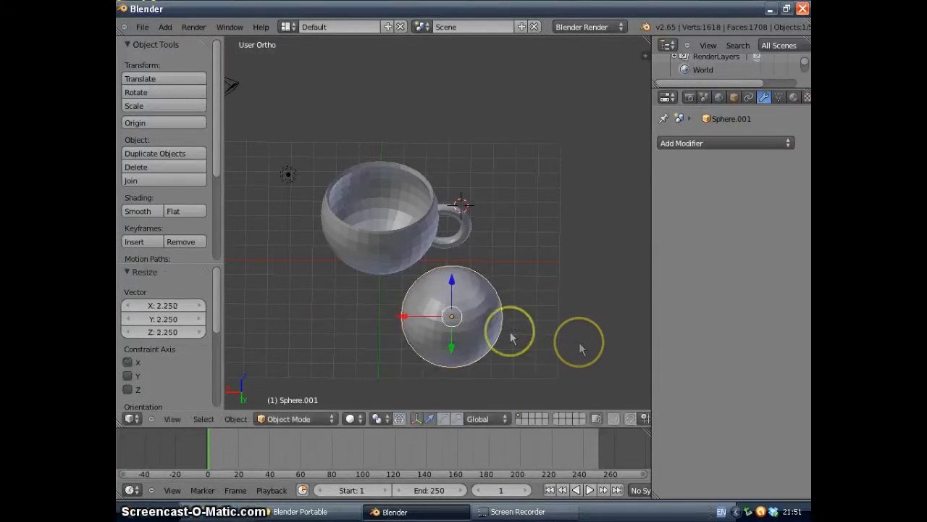
middle_drag(504, 332, 496, 269)
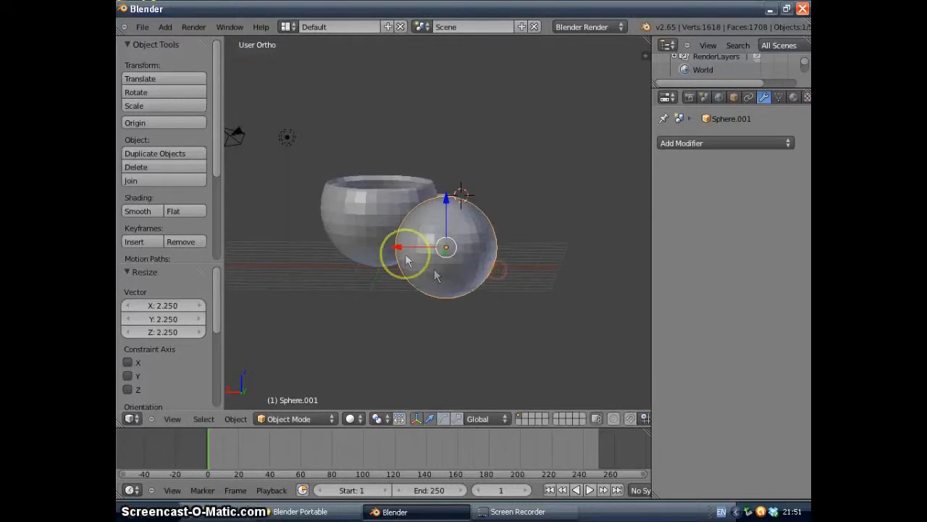
key(s)
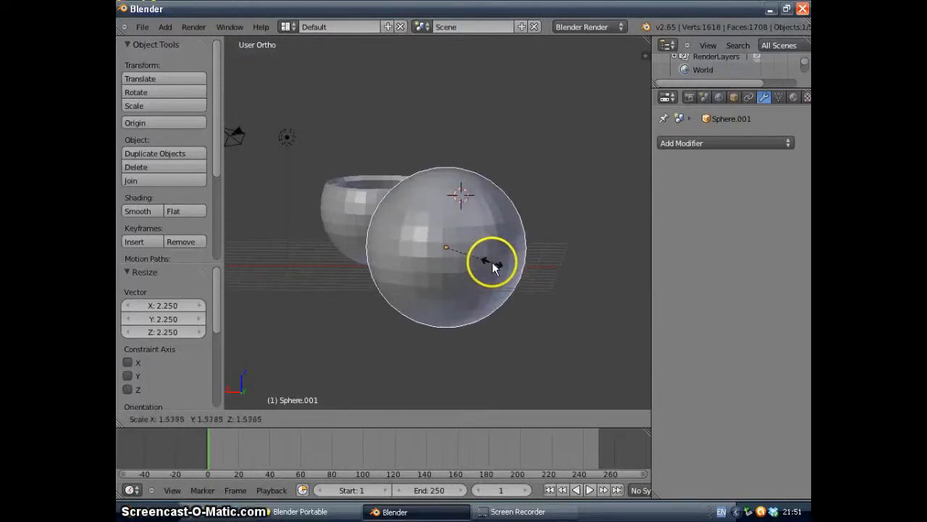
click(492, 261)
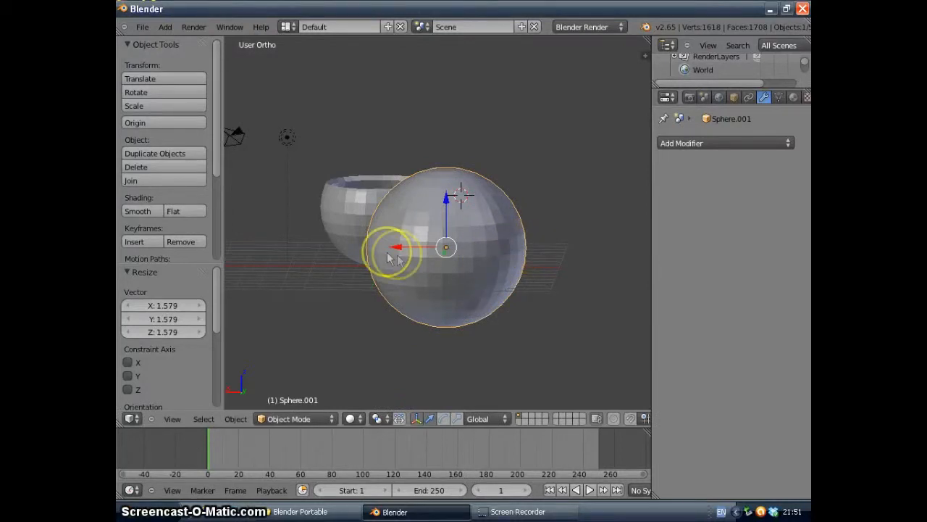
- Raise the new sphere about 1.517 along Z and line it up with the bowl along X, finishing with a shift of about 0.226
middle_drag(372, 252, 374, 275)
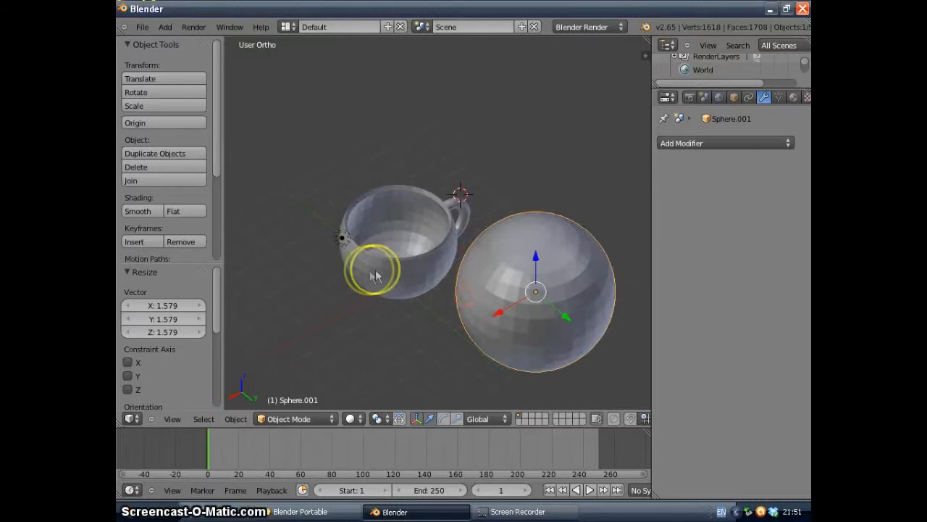
middle_drag(479, 289, 421, 249)
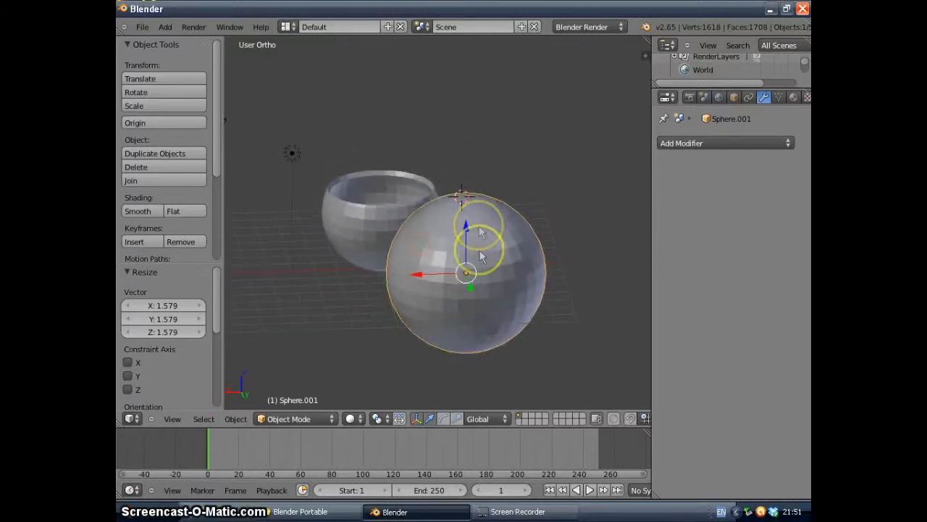
scroll(461, 242, down, 4)
middle_drag(434, 264, 438, 235)
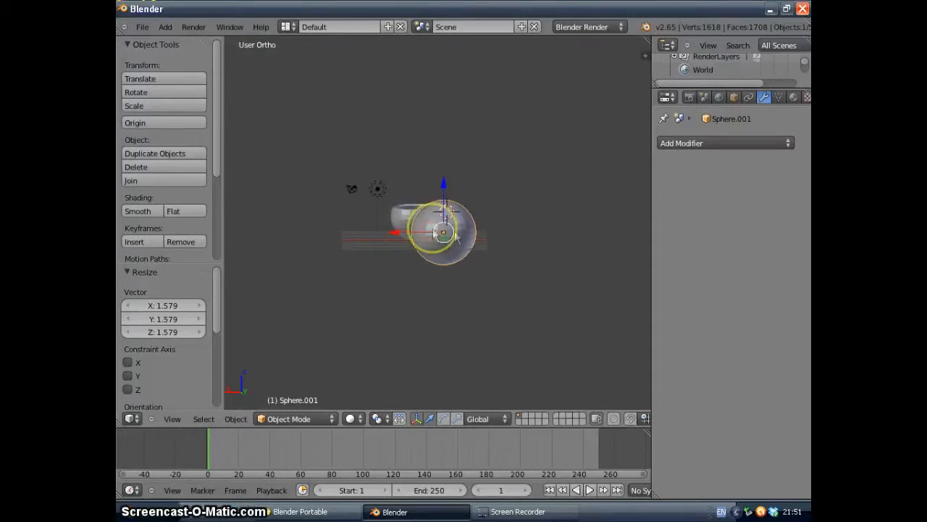
drag(398, 229, 370, 237)
drag(418, 181, 418, 170)
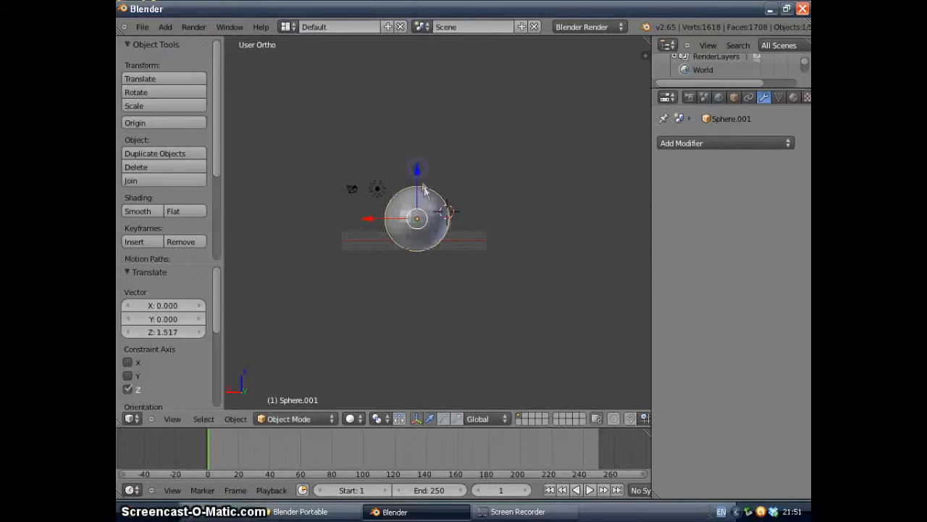
key(KP_7)
mouse_move(505, 169)
mouse_down()
mouse_move(513, 169)
mouse_move(504, 172)
mouse_up()
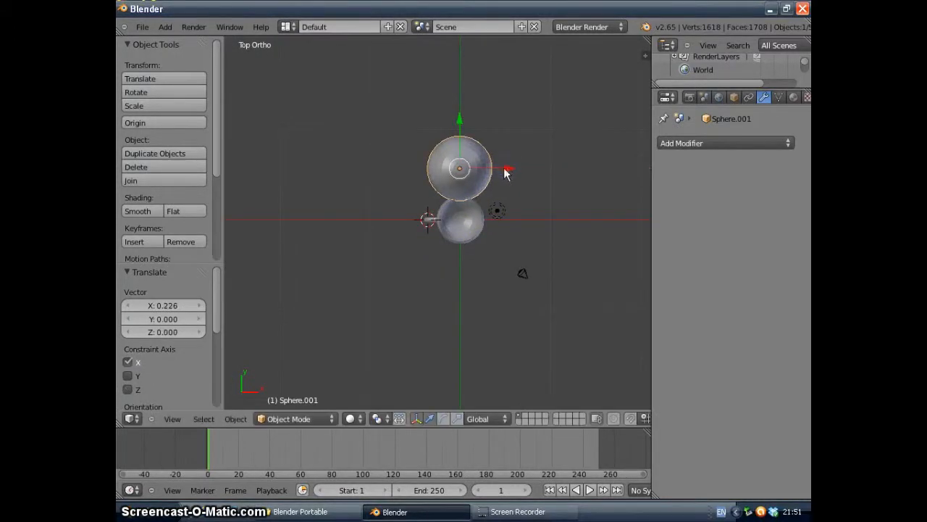
- Scale the new sphere uniformly by about 1.043 and move it about 1.234 along Y, away from the bowl
key(s)
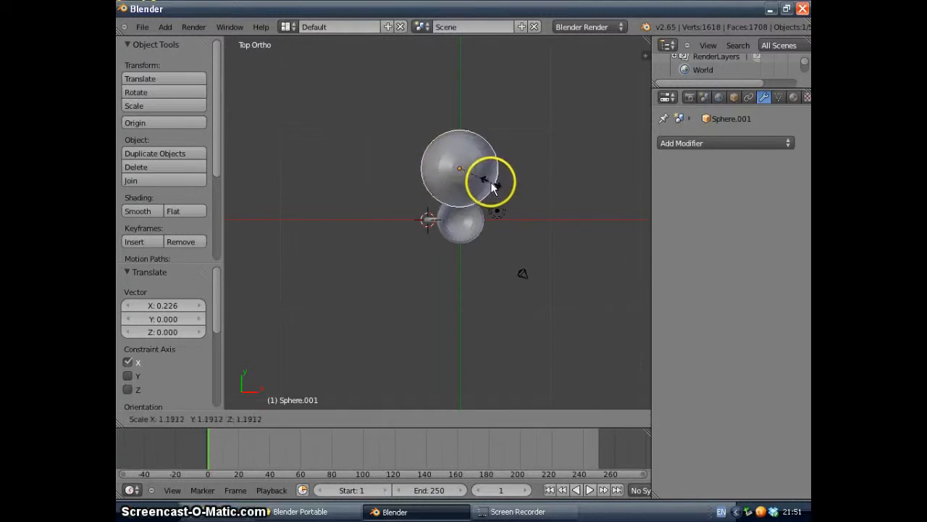
click(486, 181)
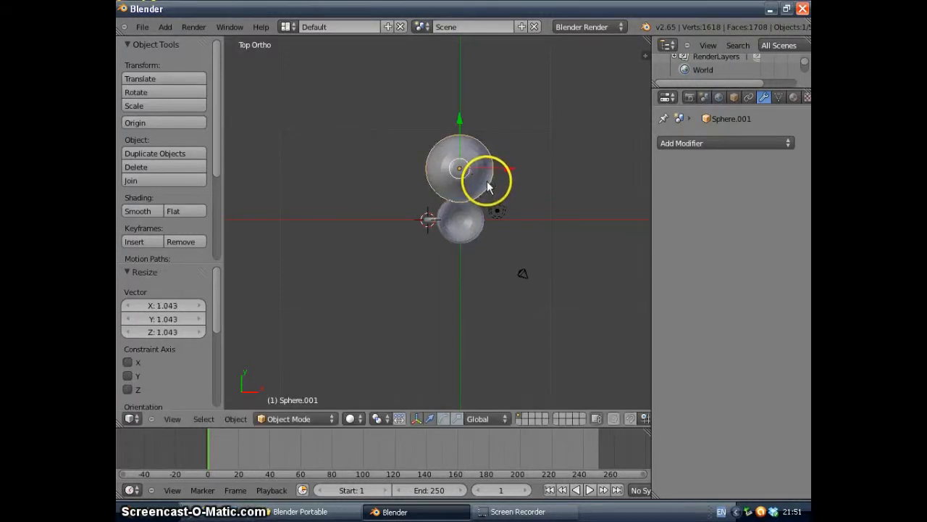
middle_drag(482, 209, 330, 207)
middle_drag(395, 228, 433, 241)
scroll(414, 234, up, 4)
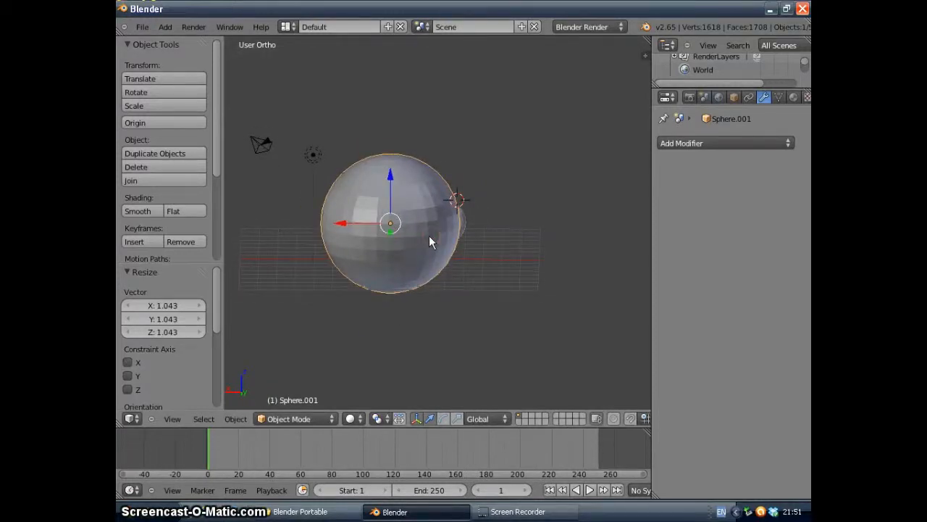
key(KP_1)
key(KP_3)
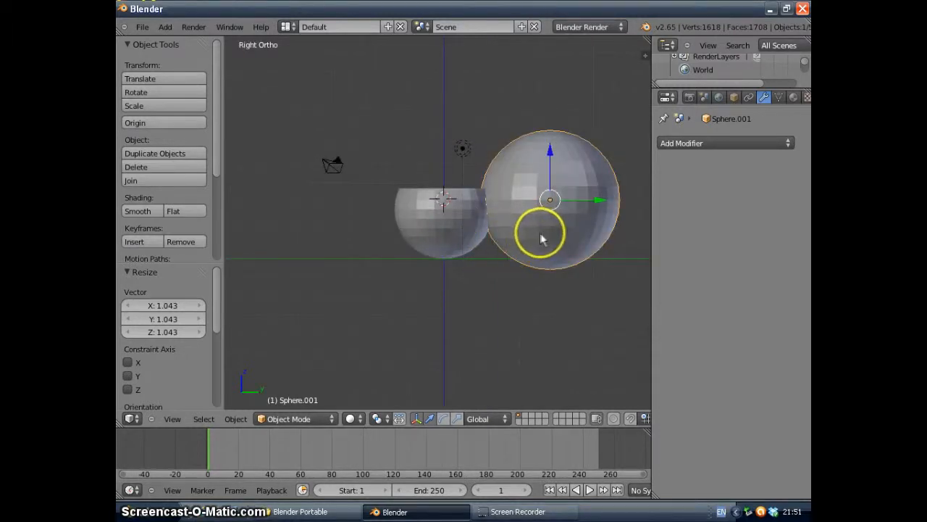
key(KP_1)
key(KP_3)
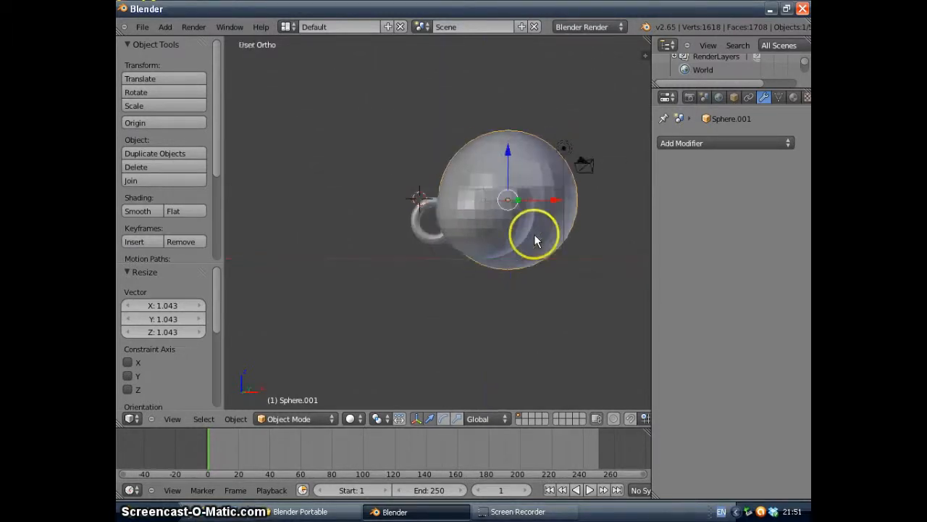
drag(598, 200, 620, 206)
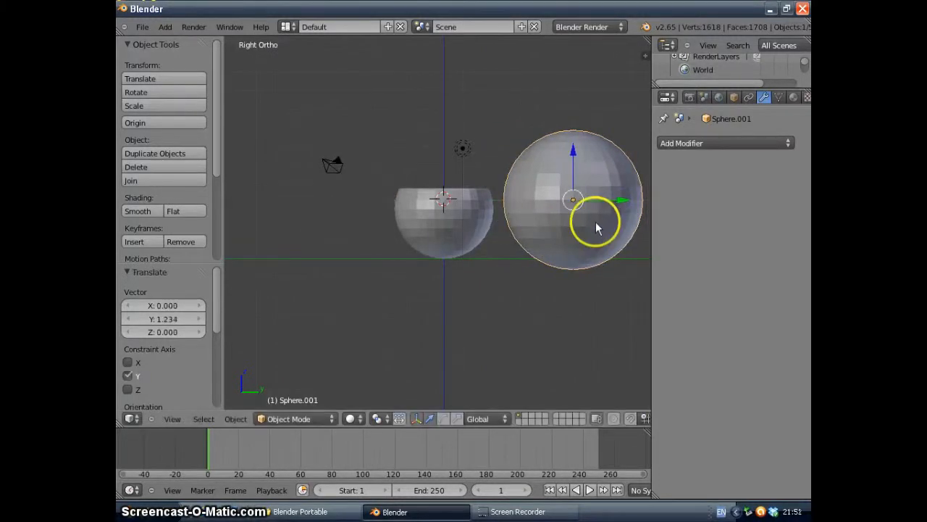
- Flatten the new sphere into a disc by scaling it to about 0.194 along Z
middle_drag(605, 231, 435, 242)
key(s)
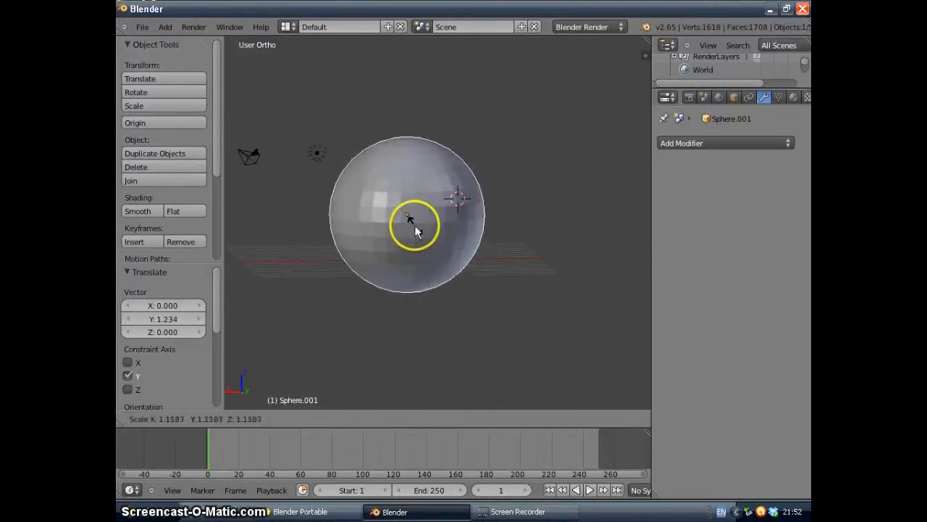
key(z)
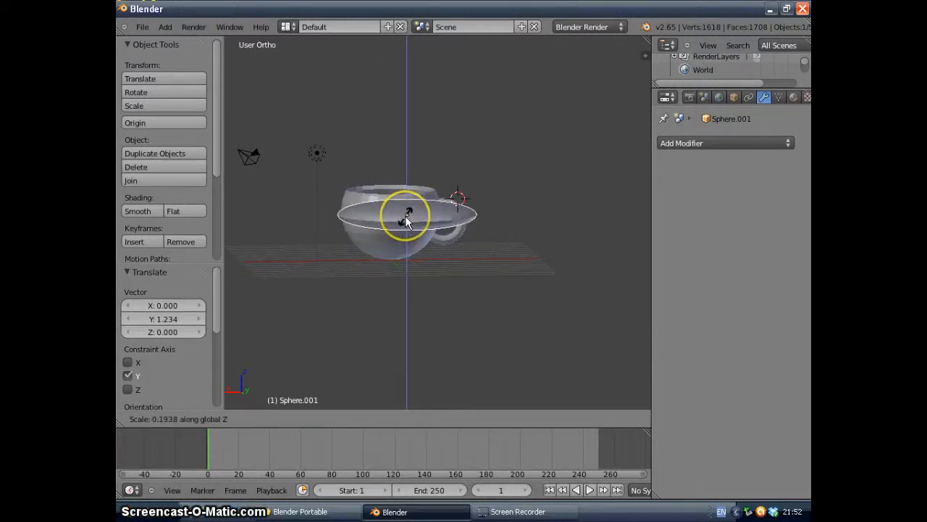
click(405, 215)
scroll(466, 201, up, 5)
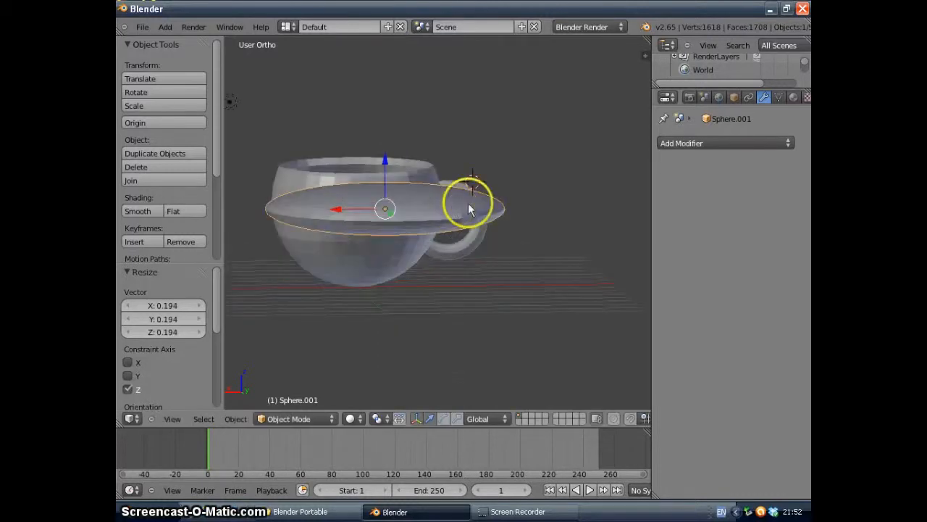
- Lower the flattened sphere about 1.437 along Z, towards the base of the mug
middle_drag(368, 239, 362, 215)
scroll(362, 215, down, 4)
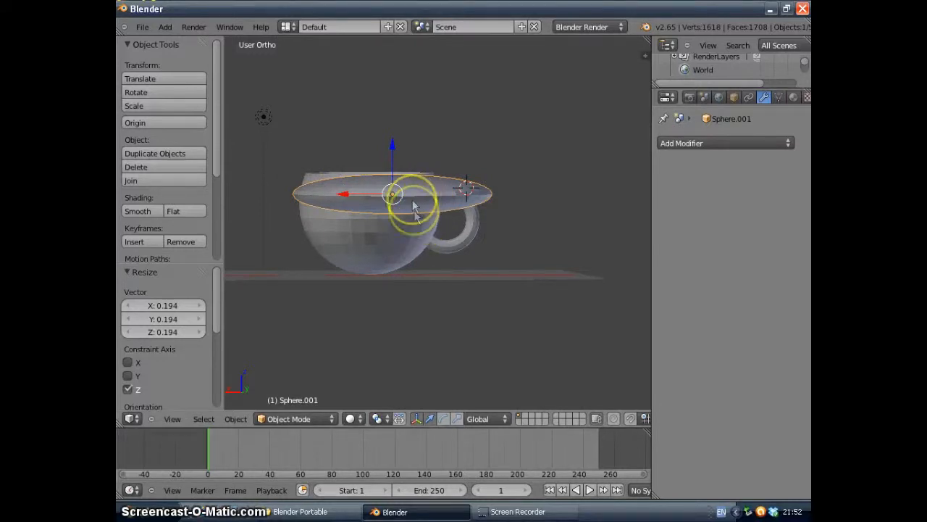
middle_drag(414, 215, 417, 267)
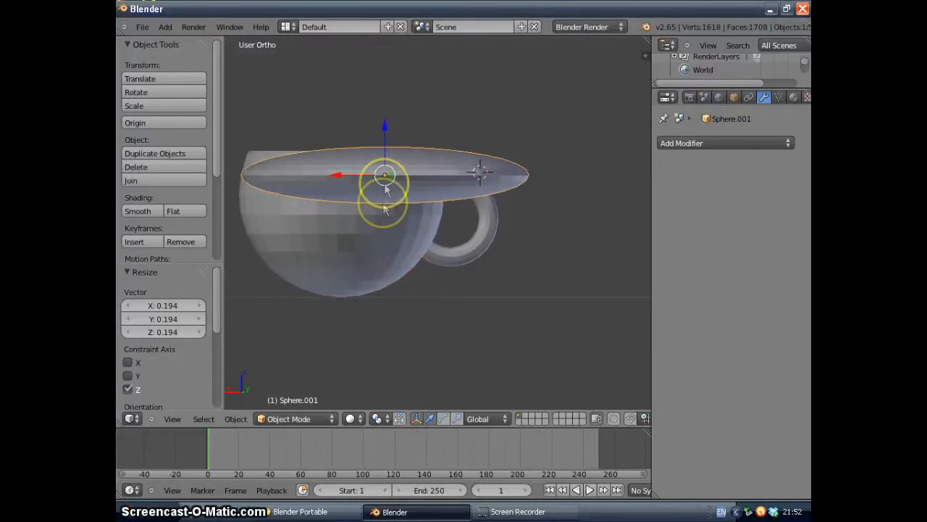
middle_drag(391, 194, 412, 232)
drag(399, 182, 400, 232)
- Flatten the saucer disc further by scaling it to about 0.707 along Z
middle_drag(405, 286, 396, 267)
middle_drag(351, 238, 357, 260)
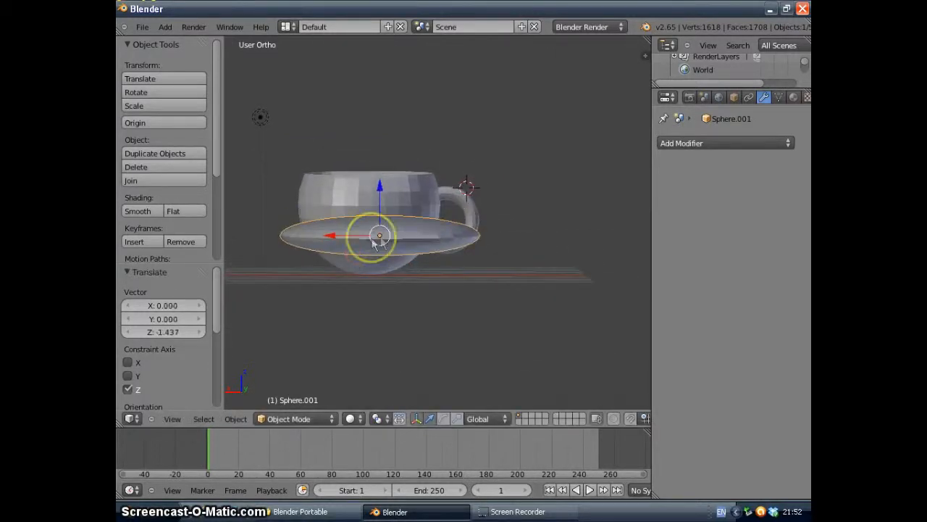
key(s)
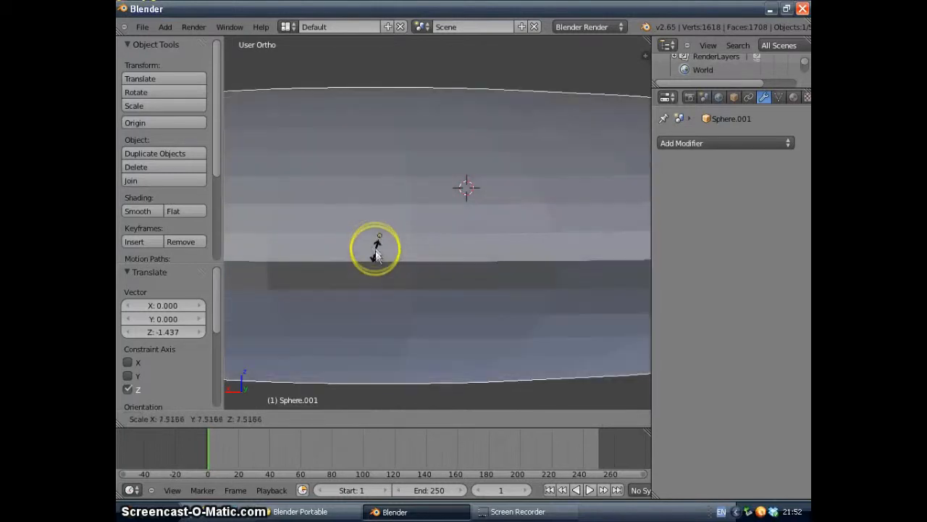
key(z)
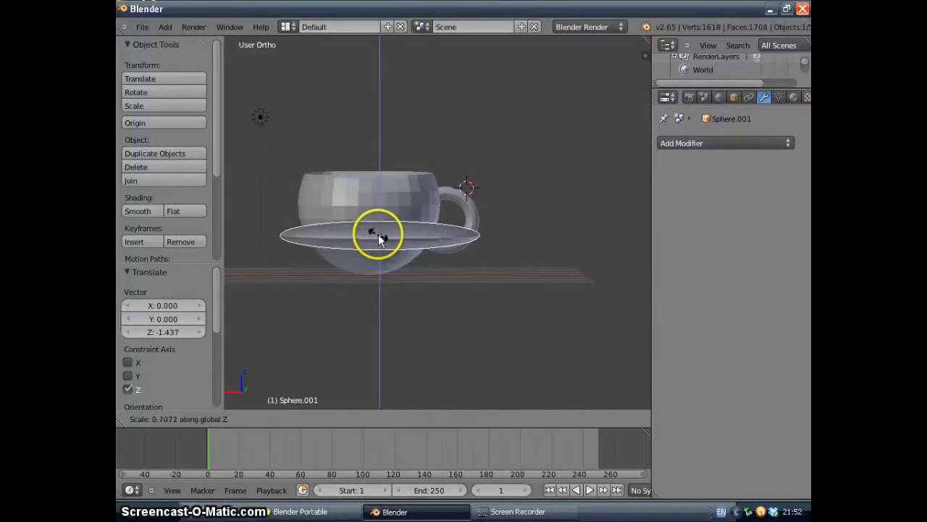
click(378, 234)
scroll(383, 255, up, 3)
mouse_move(372, 256)
middle_down()
mouse_move(378, 272)
mouse_move(377, 262)
mouse_move(363, 279)
mouse_move(364, 268)
middle_up()
scroll(377, 262, down, 2)
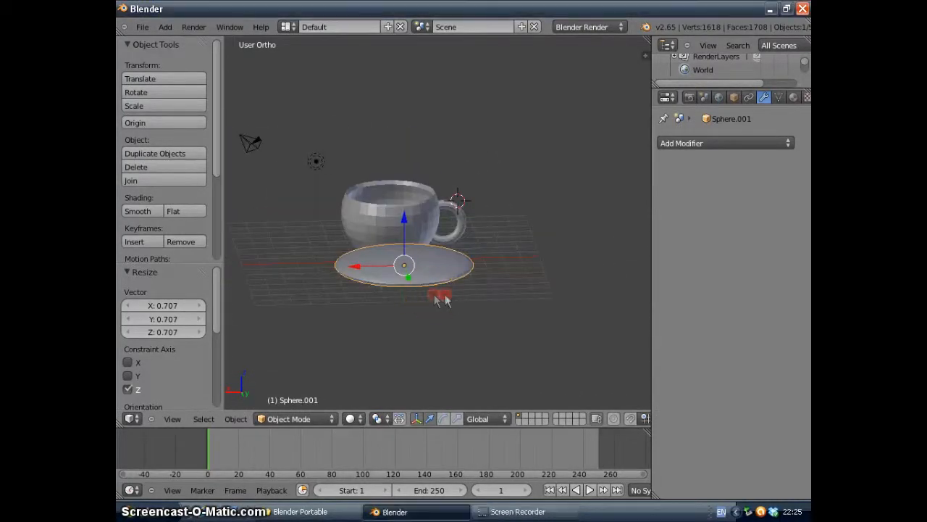
- Duplicate the saucer disc and offset the copy by about -0.080 in X, -0.364 in Y and 0.911 in Z
middle_drag(439, 296, 406, 267)
scroll(425, 294, up, 1)
click(380, 187)
middle_drag(396, 230, 409, 294)
scroll(440, 283, up, 2)
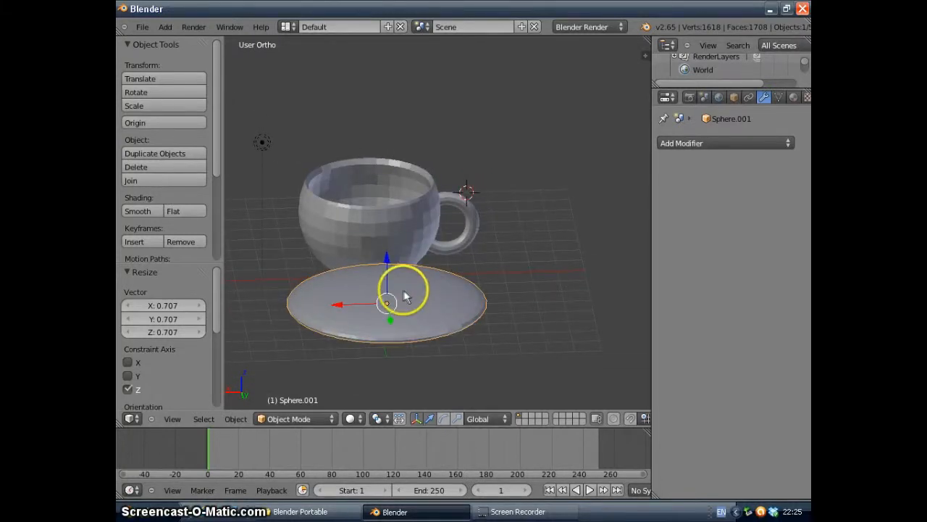
key(shift+d)
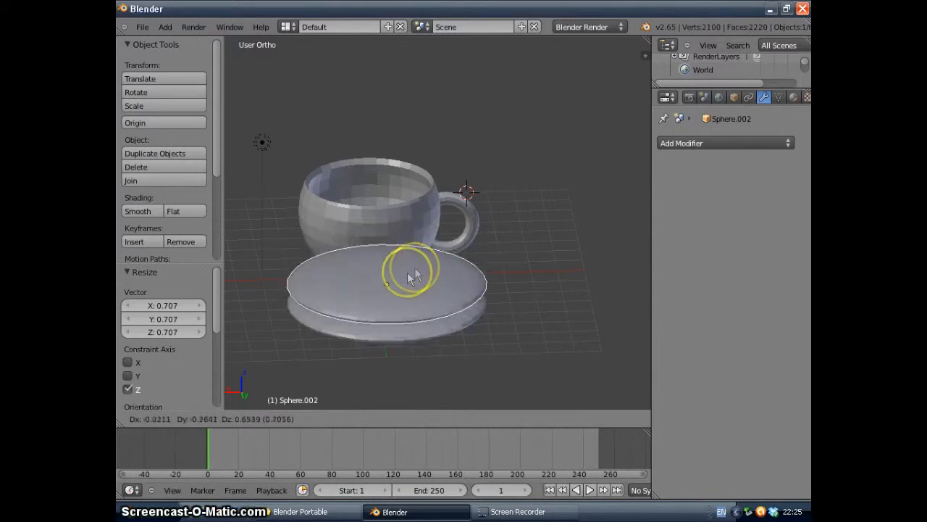
click(410, 260)
- Fine-tune the duplicate disc's height just above the original, finishing with a shift of about -0.0405 along Z
middle_drag(426, 308, 427, 289)
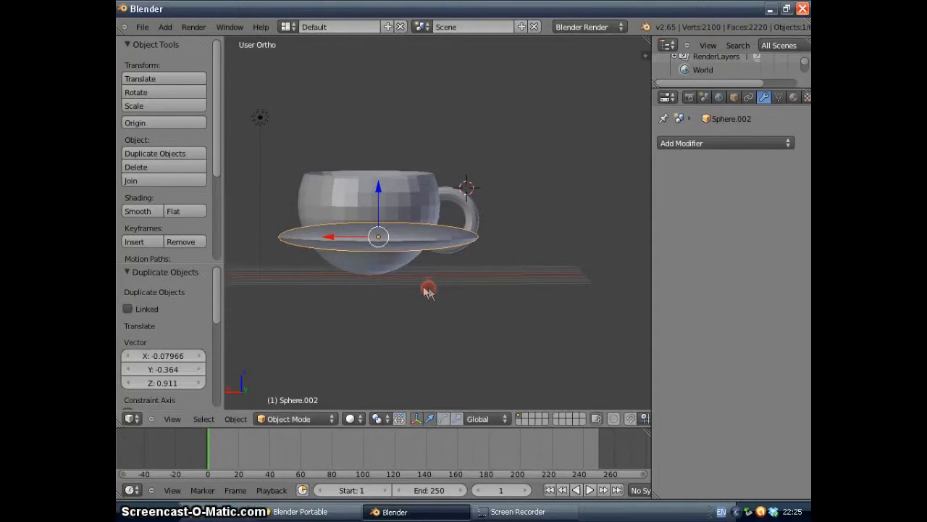
scroll(420, 284, up, 2)
shift+middle_drag(406, 253, 454, 312)
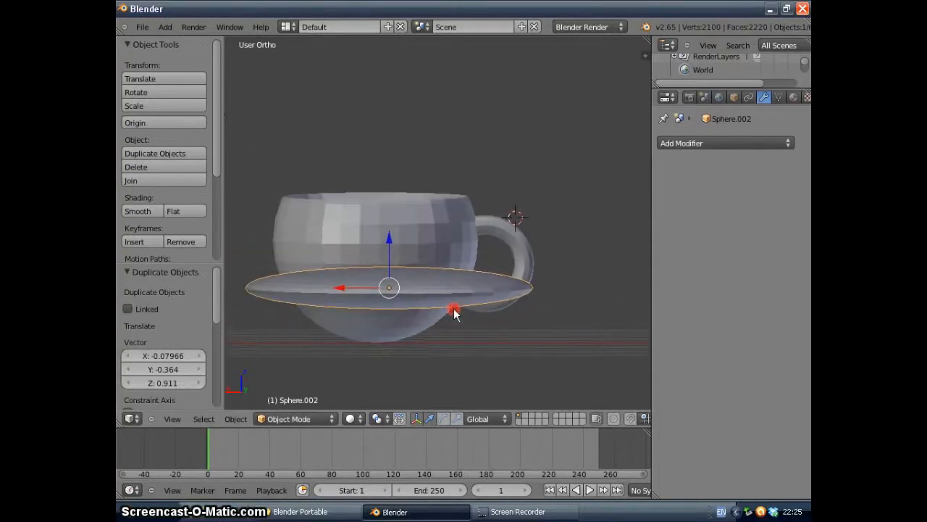
key(KP_1)
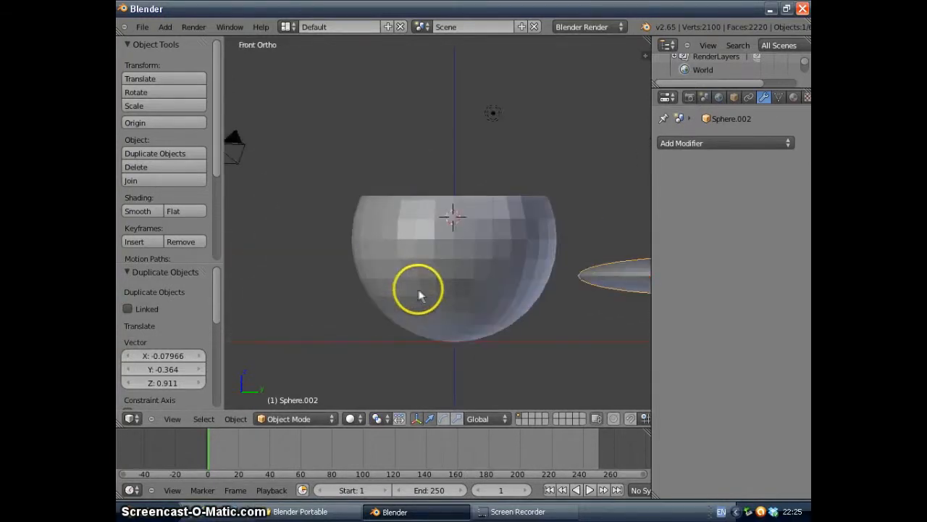
key(KP_3)
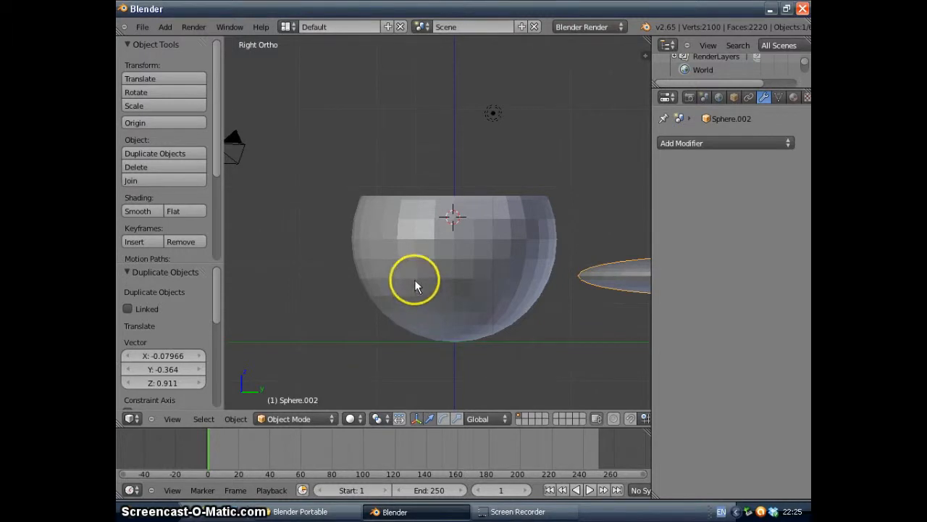
key(KP_1)
middle_drag(492, 279, 360, 272)
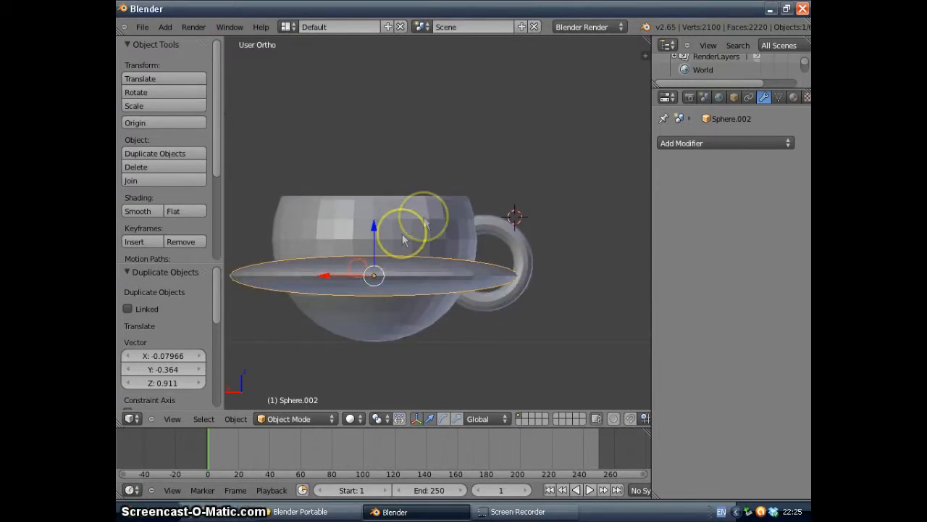
mouse_move(374, 230)
mouse_down()
mouse_move(375, 211)
mouse_move(373, 222)
mouse_up()
scroll(503, 273, up, 3)
mouse_move(517, 320)
middle_down()
mouse_move(513, 328)
mouse_move(508, 319)
middle_up()
drag(337, 254, 339, 253)
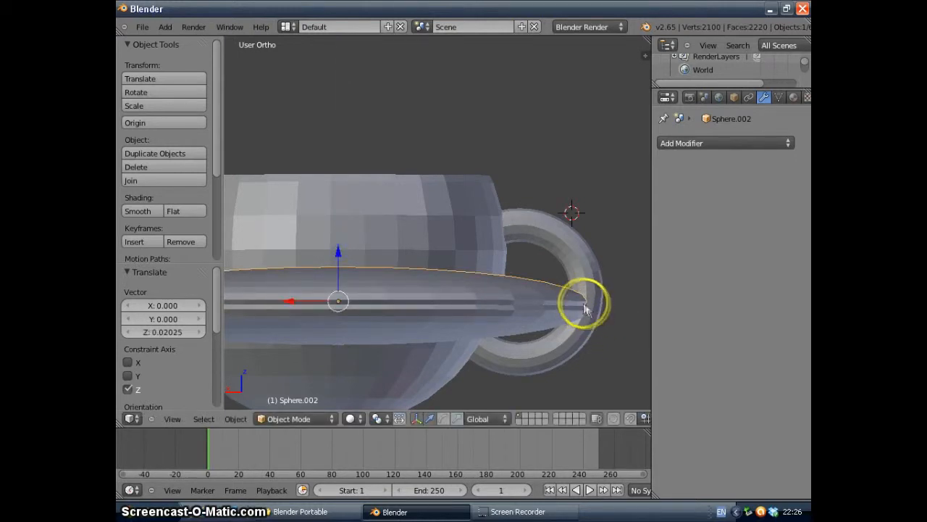
drag(339, 252, 341, 259)
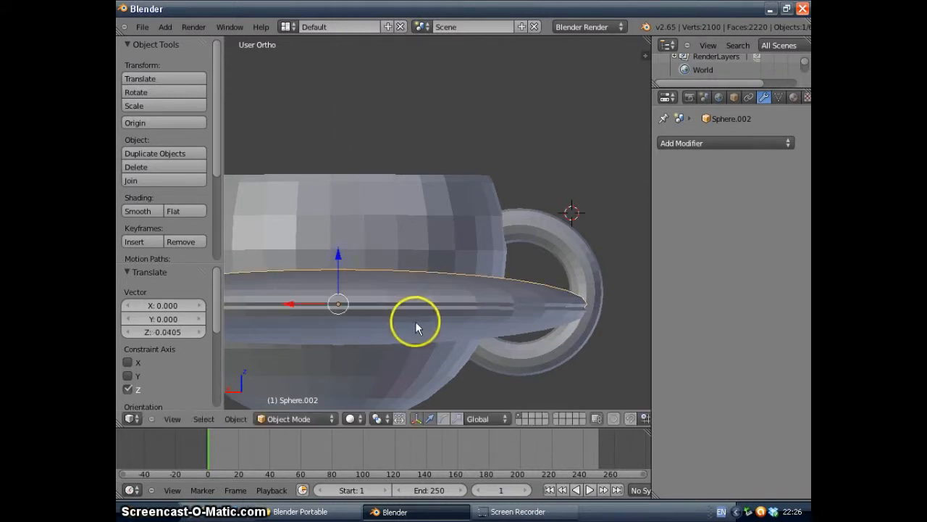
- Add a Boolean modifier to the lower disc and set its operation to Difference
scroll(414, 332, down, 4)
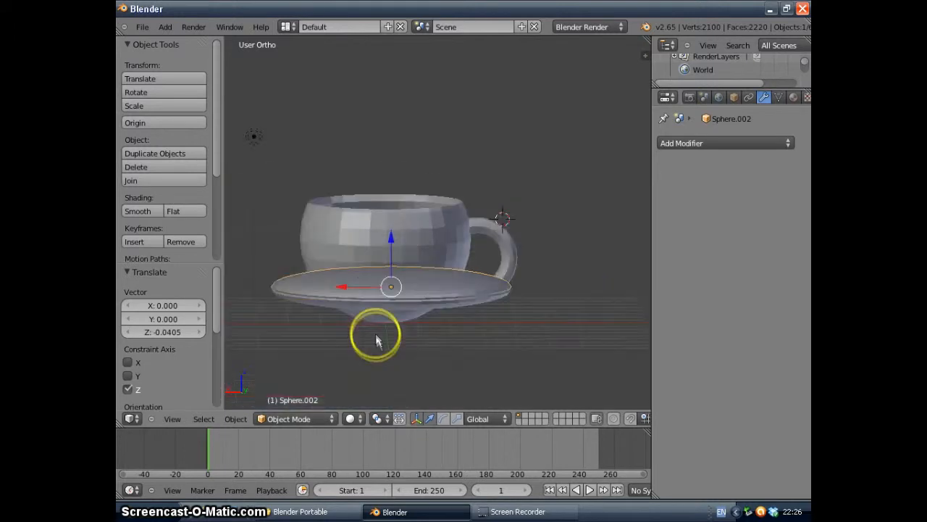
middle_drag(374, 312, 378, 308)
right_click(379, 286)
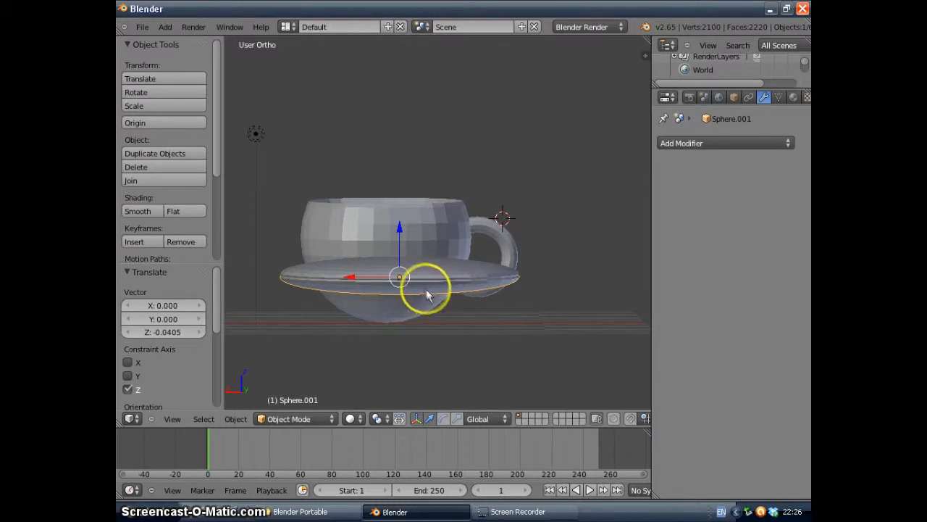
click(700, 144)
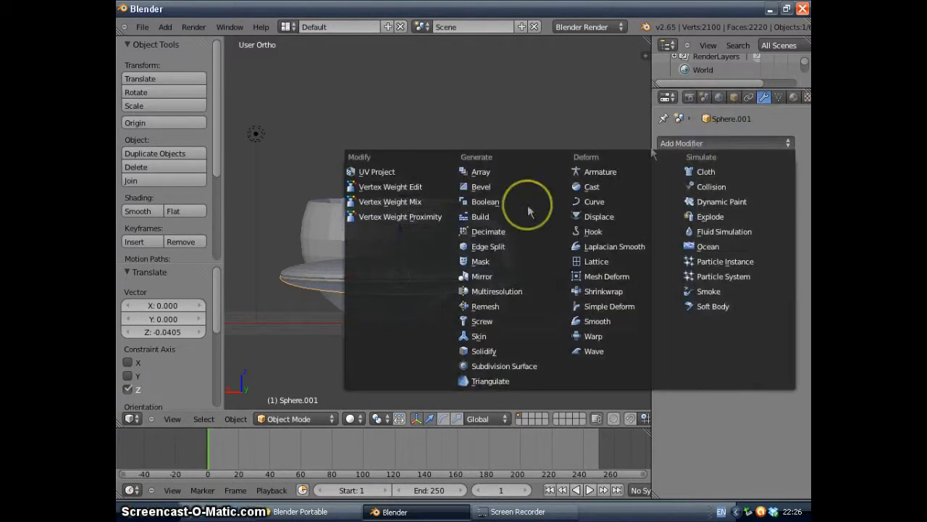
click(487, 202)
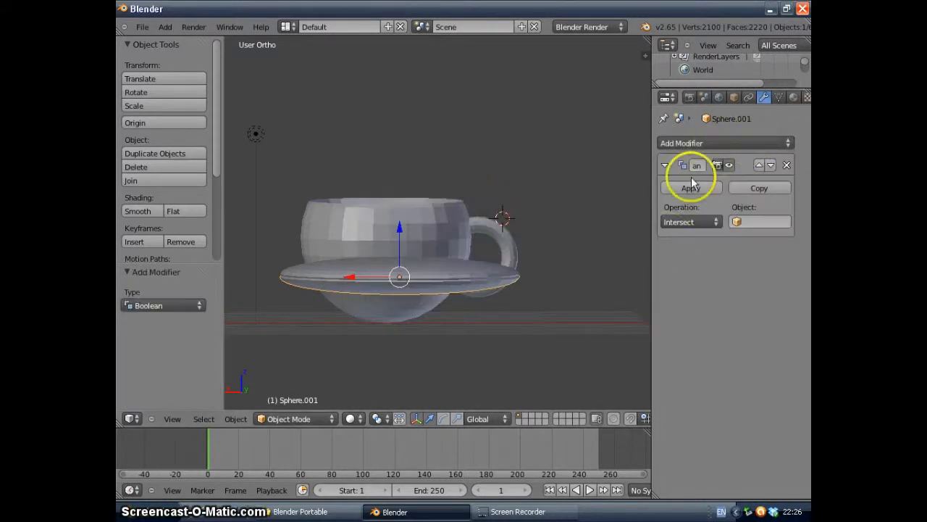
drag(652, 270, 637, 270)
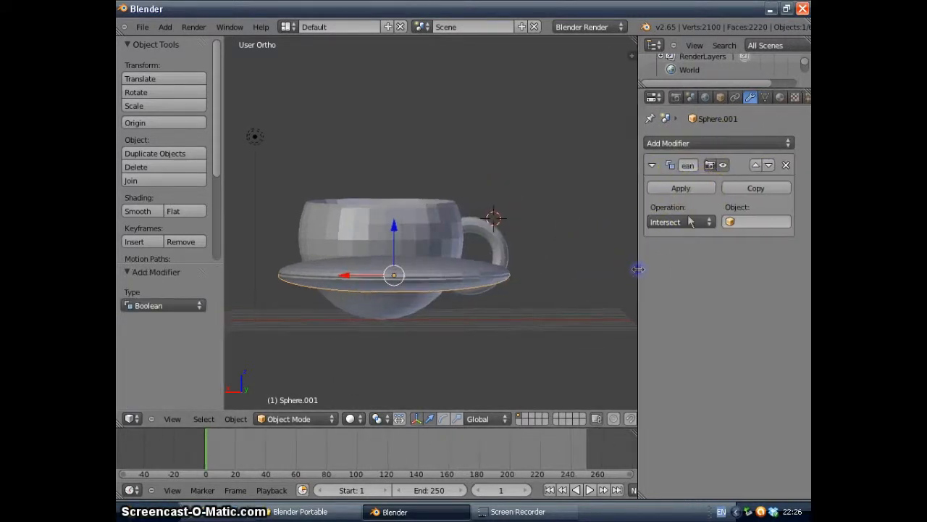
click(697, 221)
click(665, 180)
- Set the upper disc, Sphere.002, as the lower disc's Boolean object and apply the modifier
right_click(406, 273)
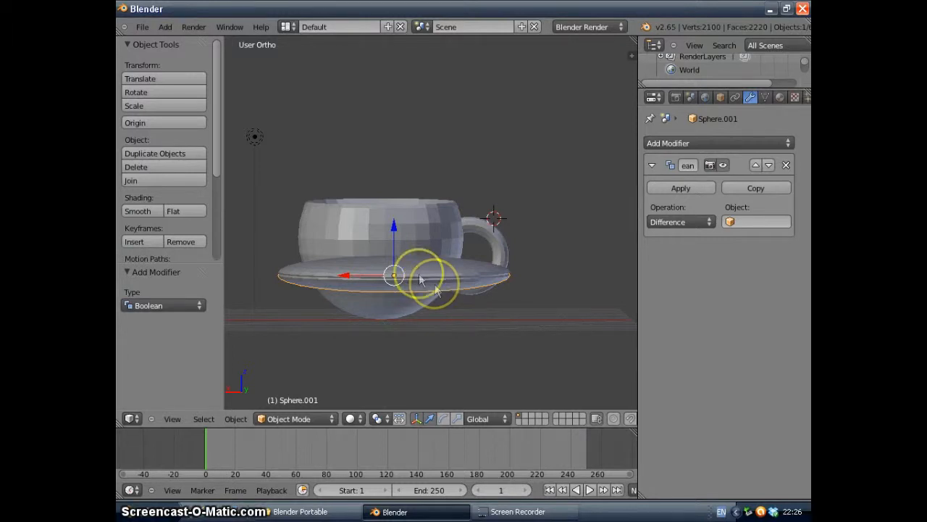
right_click(424, 281)
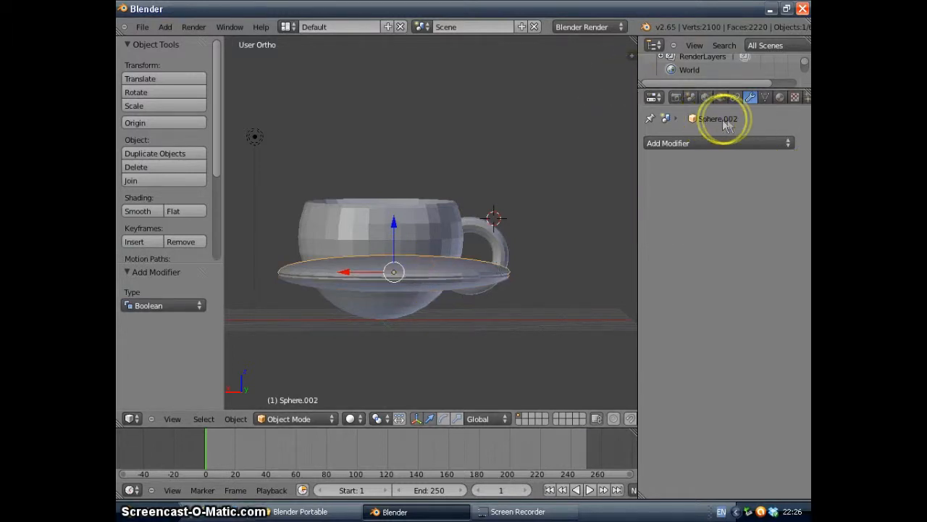
right_click(409, 282)
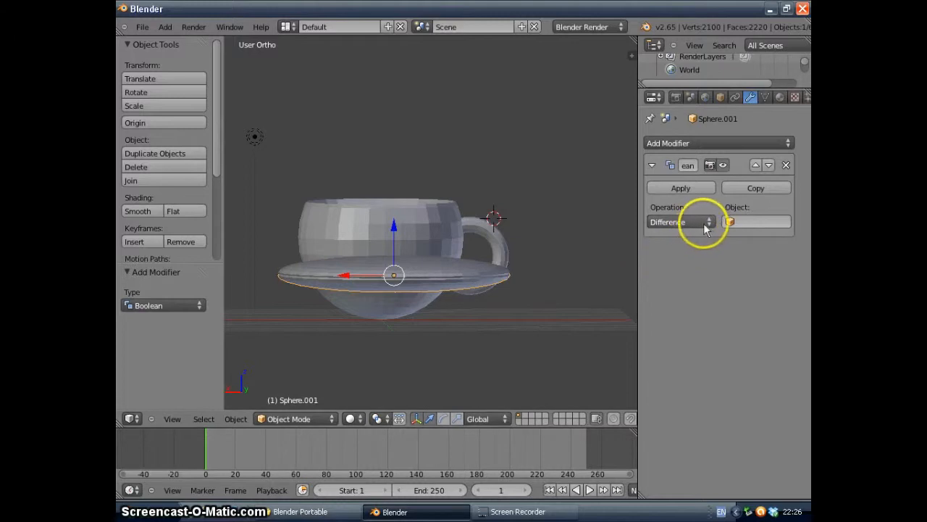
click(746, 222)
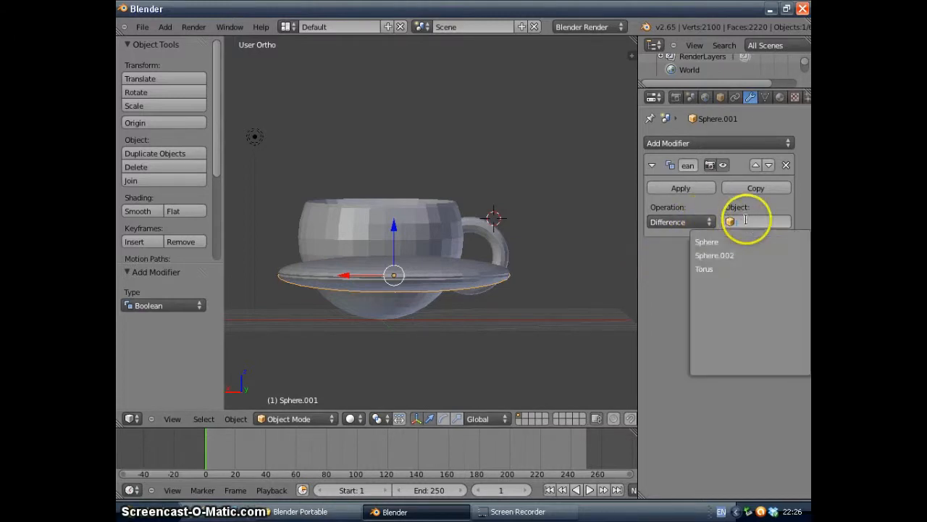
click(733, 257)
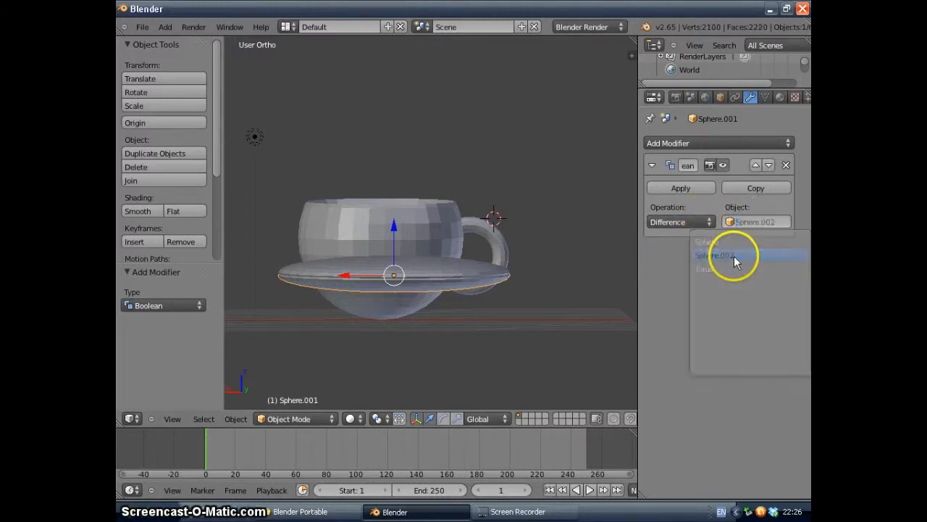
click(676, 192)
- Move the cutting disc Sphere.002 clear of the hollowed saucer and delete it
middle_drag(427, 296, 418, 324)
right_drag(416, 314, 563, 199)
middle_drag(499, 290, 404, 347)
click(498, 228)
key(x)
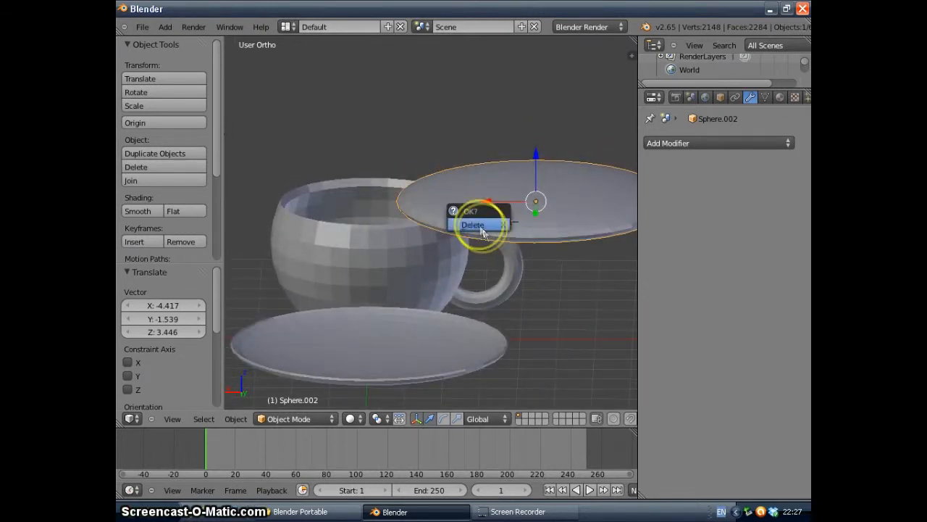
click(491, 224)
- Add a cylinder mesh and move it onto the saucer, finishing with a shift of about 0.832 along Z
middle_drag(457, 287, 384, 268)
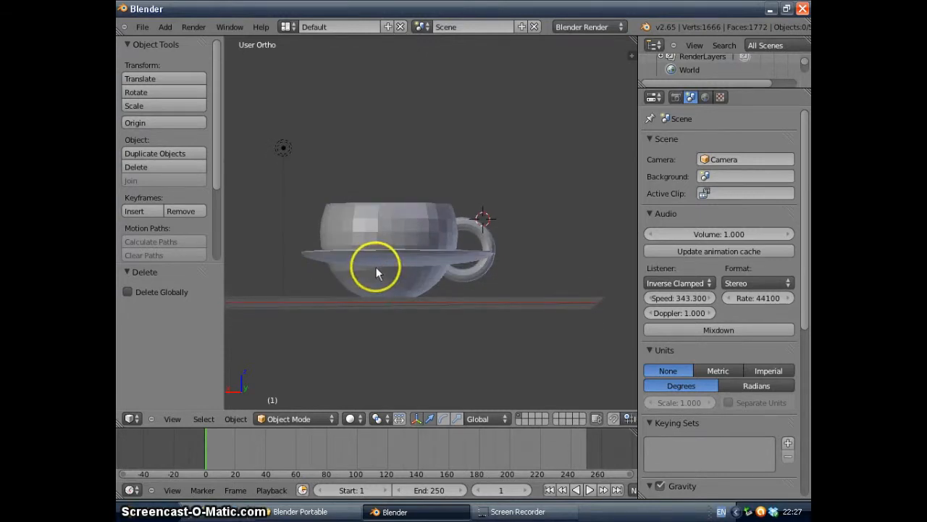
middle_drag(411, 269, 384, 370)
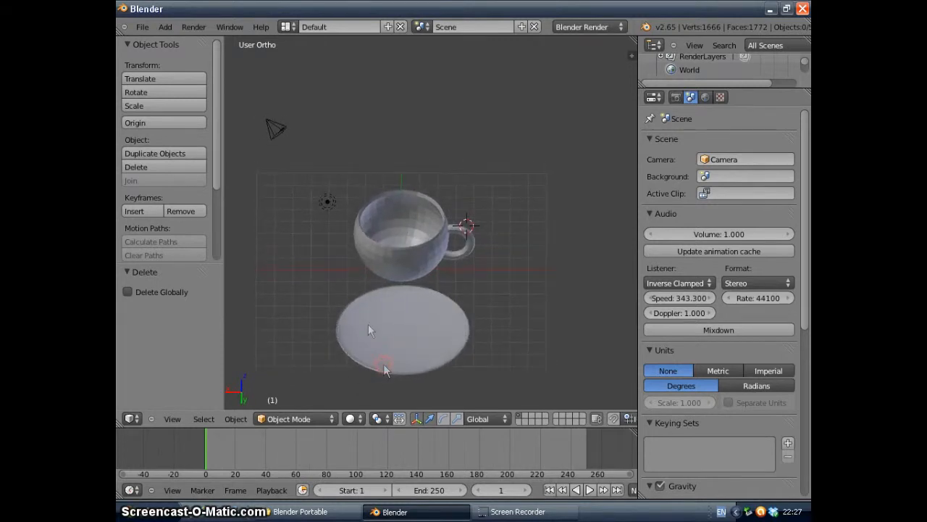
click(161, 29)
mouse_move(176, 41)
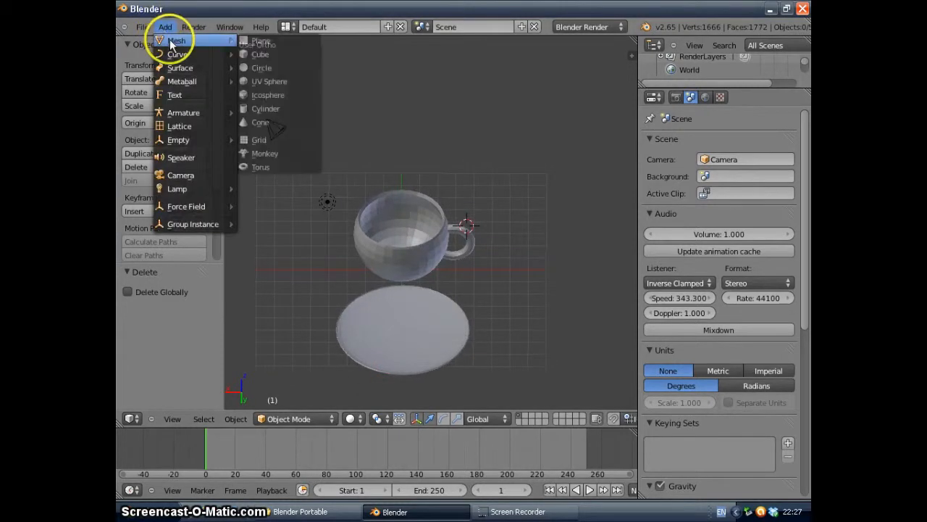
click(275, 109)
middle_drag(457, 234, 470, 191)
drag(467, 190, 468, 218)
drag(472, 269, 361, 297)
drag(411, 253, 412, 233)
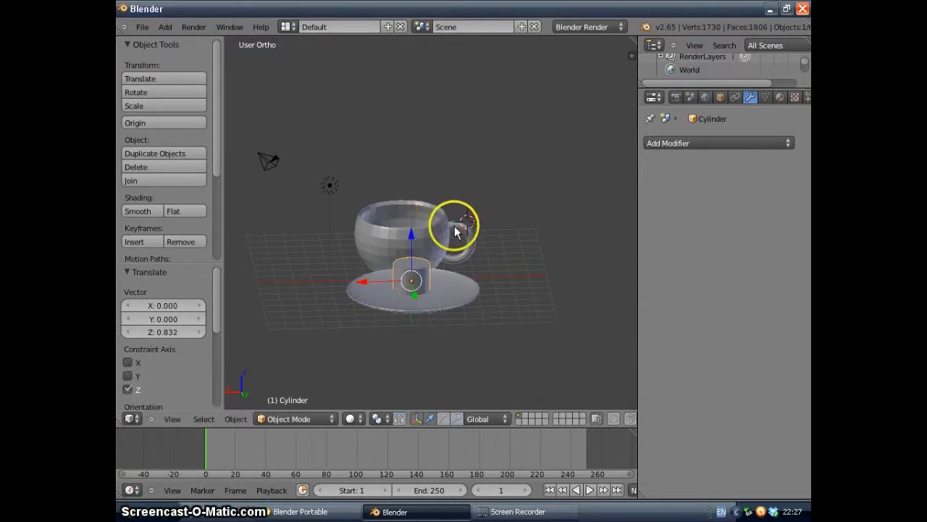
- Align the cylinder with the saucer's centre in top view along Y and X, finishing with about 0.090 along X
key(KP_7)
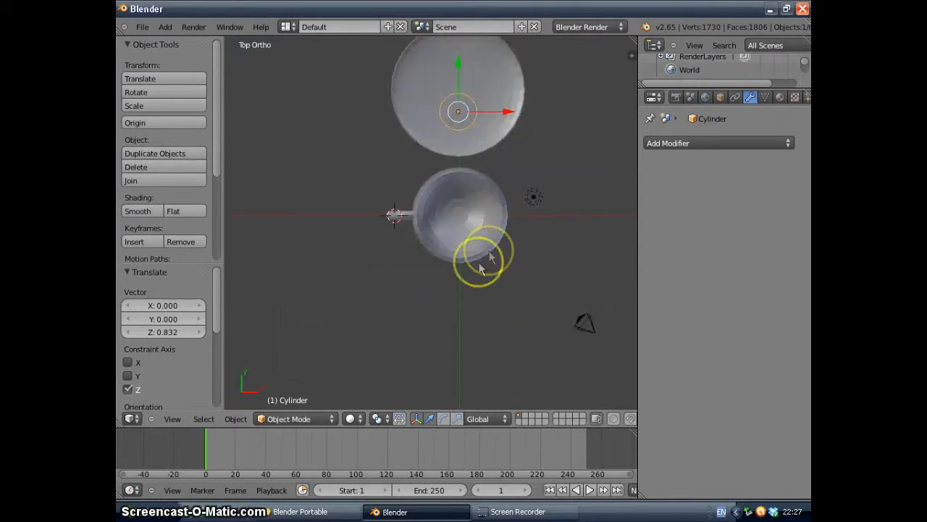
scroll(479, 174, up, 1)
scroll(479, 174, down, 1)
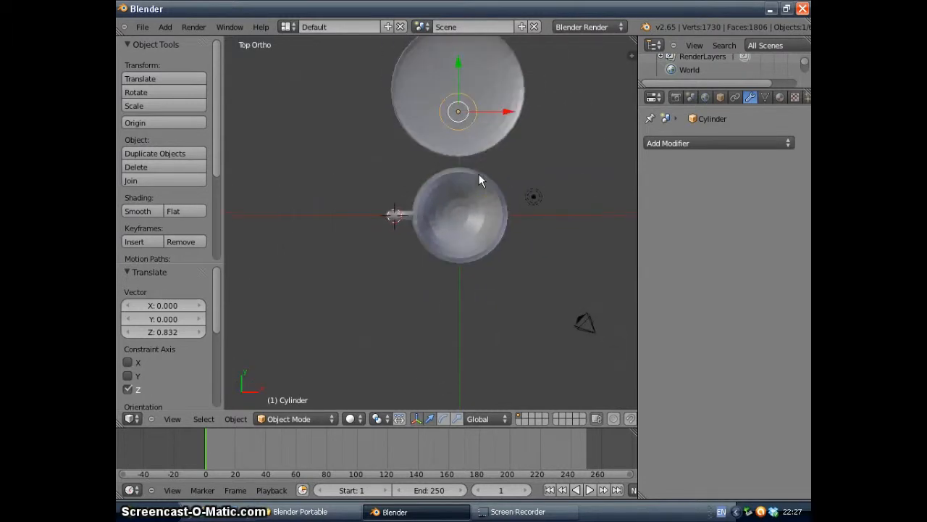
scroll(479, 174, down, 1)
drag(451, 83, 450, 63)
click(450, 63)
drag(499, 113, 502, 110)
click(494, 410)
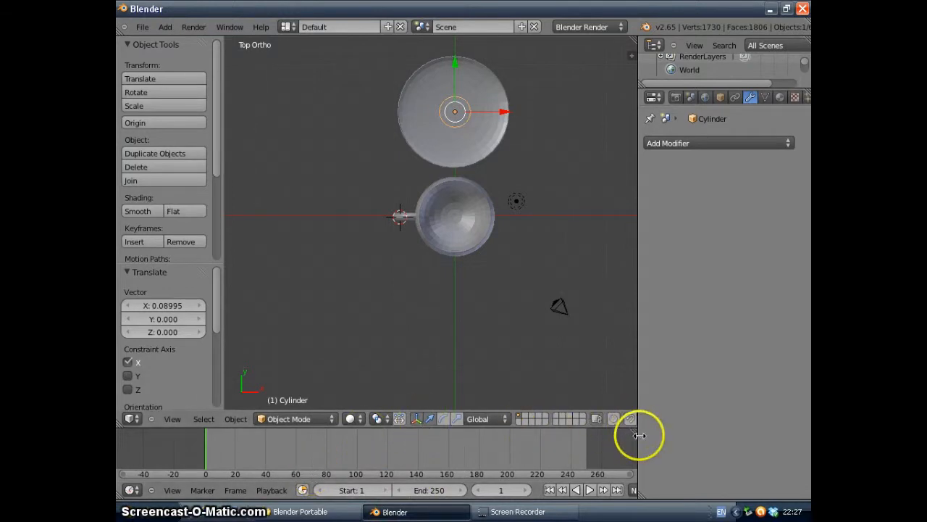
- Try to adjust the cylinder's position along X with snapping enabled
drag(637, 375, 673, 379)
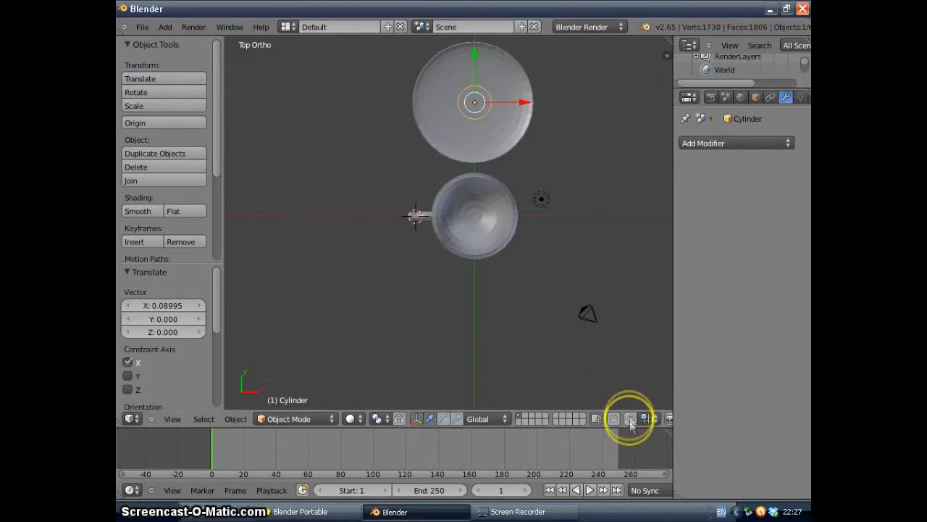
click(631, 420)
click(472, 57)
drag(522, 101, 520, 102)
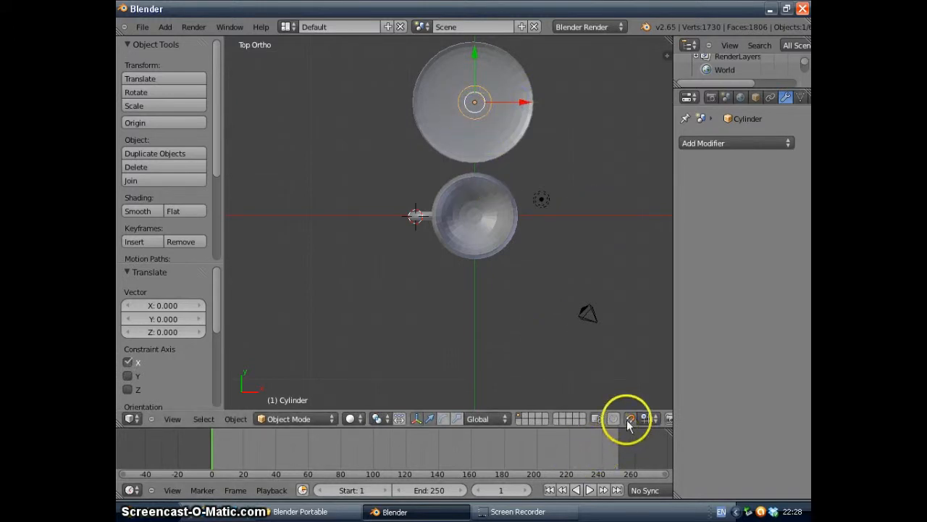
- Shift the cylinder about -0.124 along X towards the saucer's centre with snapping off
mouse_move(514, 103)
mouse_down()
mouse_move(522, 103)
mouse_move(496, 103)
mouse_up()
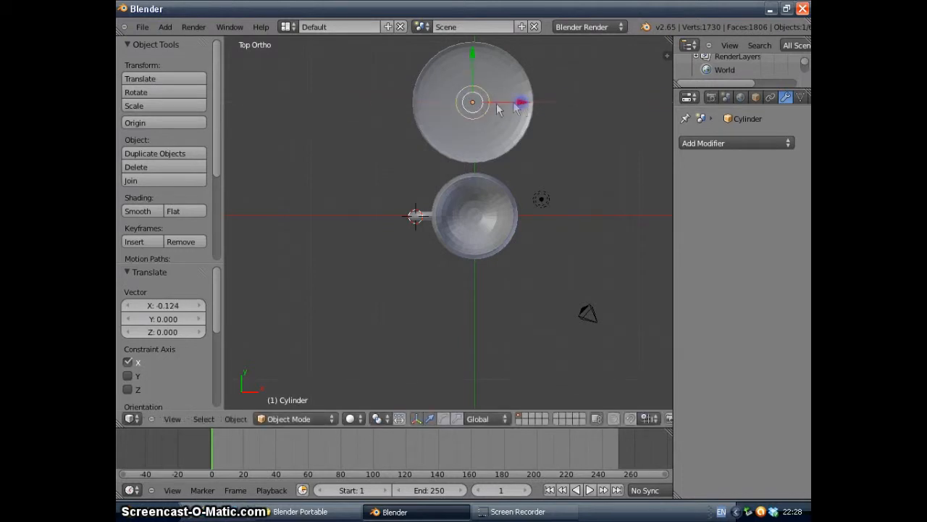
scroll(496, 103, up, 2)
shift+middle_drag(522, 79, 496, 239)
scroll(480, 242, up, 4)
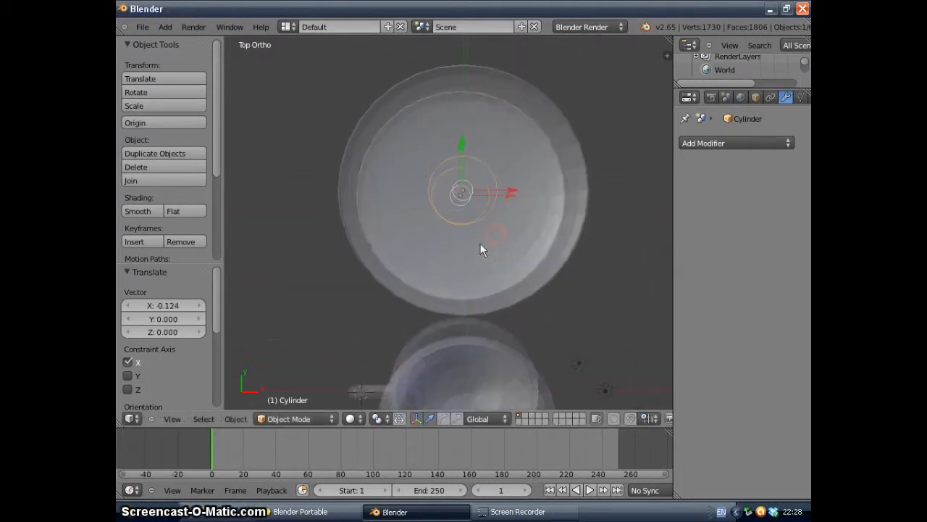
- Align the cylinder with the saucer's centre in top view along Y and X, finishing with about 0.300 along X
drag(469, 118, 468, 126)
drag(519, 178, 520, 181)
click(519, 178)
mouse_move(516, 180)
mouse_down()
mouse_move(463, 173)
mouse_move(521, 180)
mouse_up()
scroll(501, 227, up, 2)
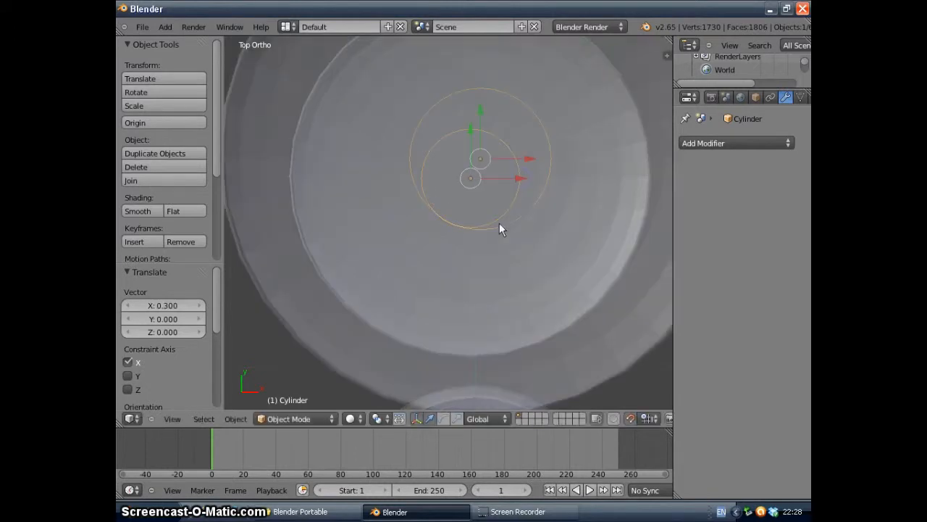
- Raise the cylinder through the saucer by about 0.360 along Z, finishing with a shift of about -0.035 along Z
scroll(505, 226, down, 3)
middle_drag(517, 224, 417, 154)
middle_drag(517, 306, 393, 381)
middle_drag(531, 352, 470, 223)
middle_drag(464, 265, 445, 274)
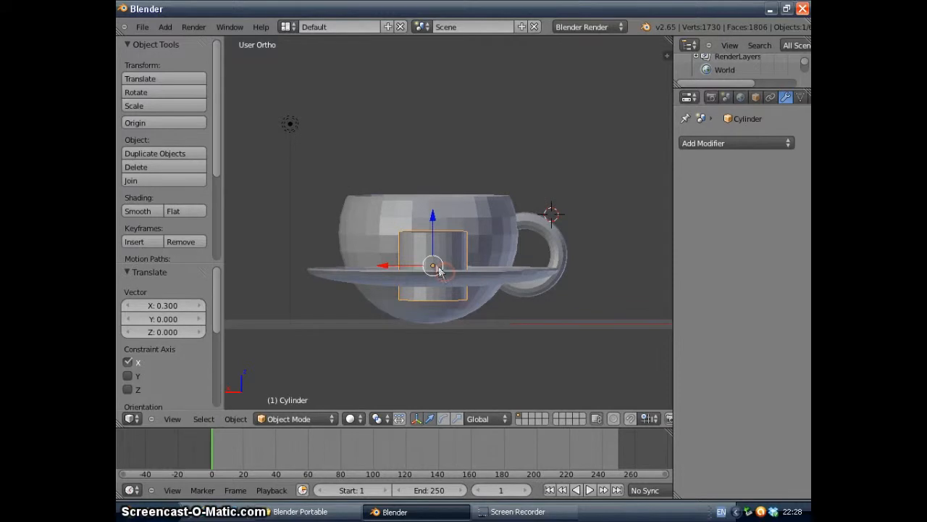
drag(433, 215, 432, 208)
scroll(441, 268, up, 3)
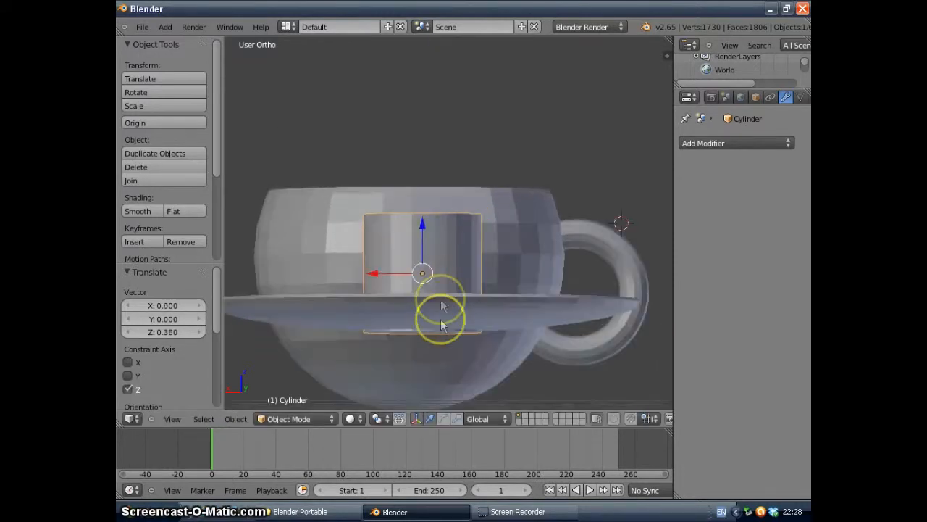
mouse_move(440, 340)
middle_down()
mouse_move(439, 314)
mouse_move(439, 326)
middle_up()
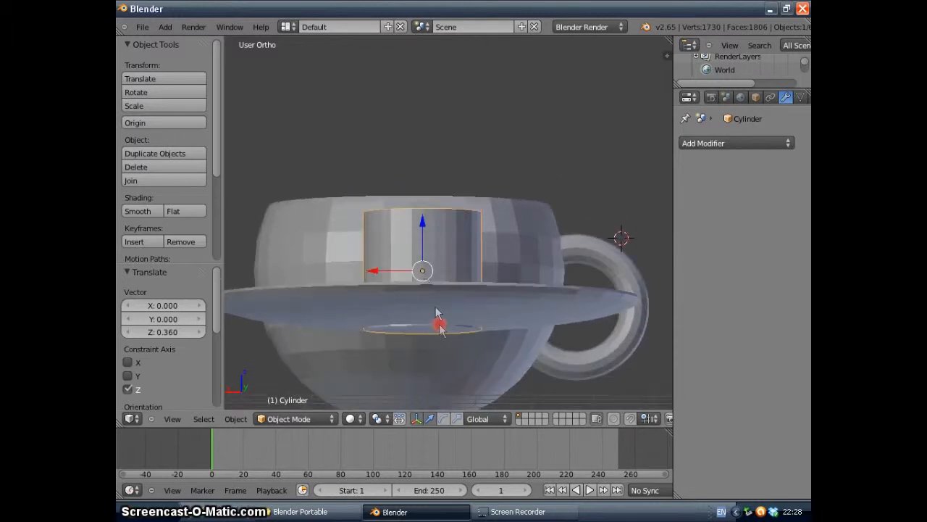
drag(423, 222, 423, 229)
middle_drag(476, 300, 470, 302)
middle_drag(474, 346, 459, 317)
click(466, 317)
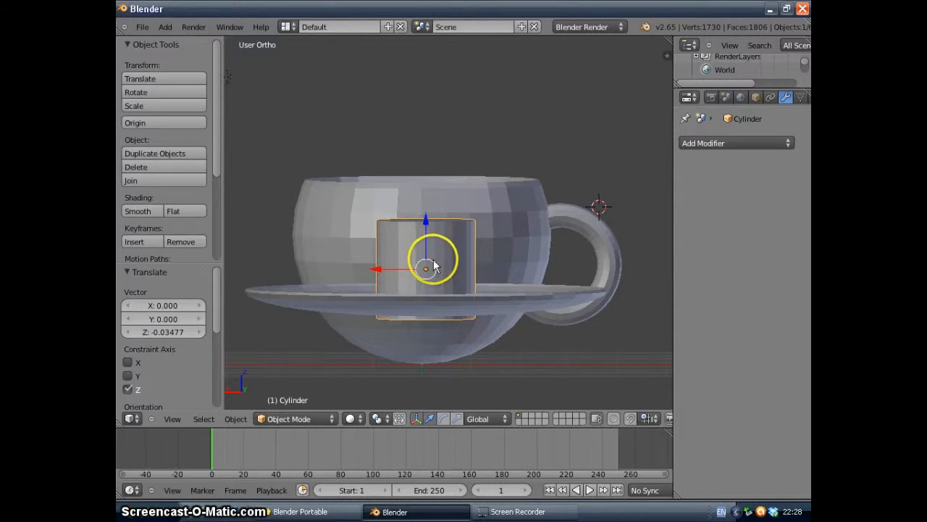
- Flatten the cylinder along Z into a thin disc about a quarter of its height
key(s)
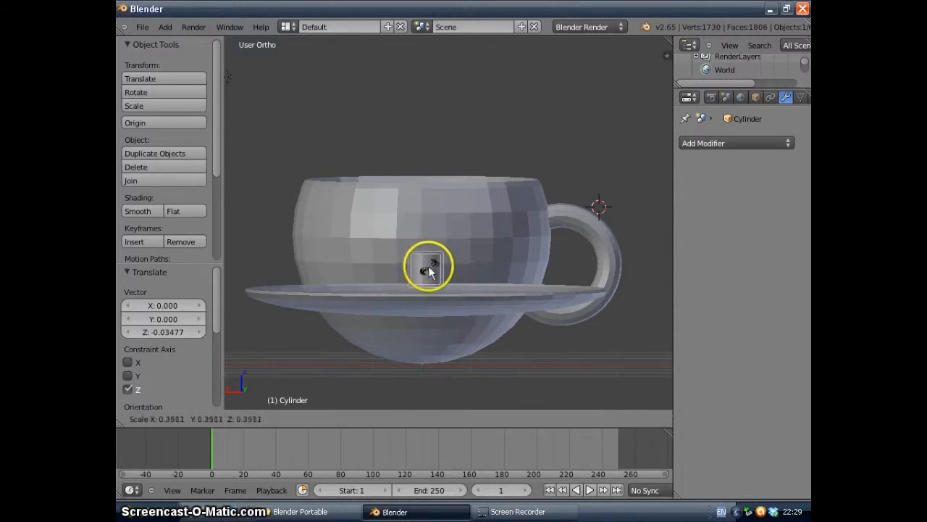
key(z)
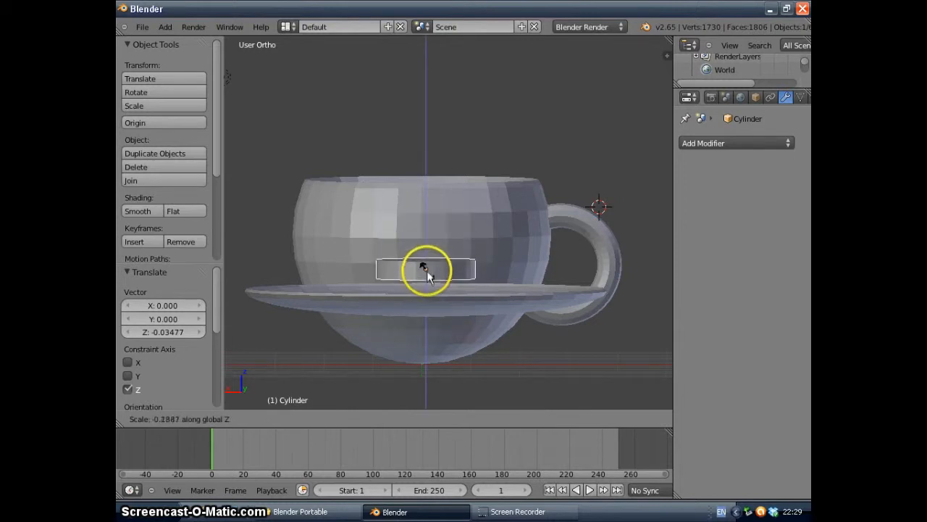
click(427, 269)
- Lower the flattened cylinder into the saucer's base by about -0.847 along Z, finishing with about -0.014 more
drag(425, 219, 424, 262)
middle_drag(425, 263, 424, 270)
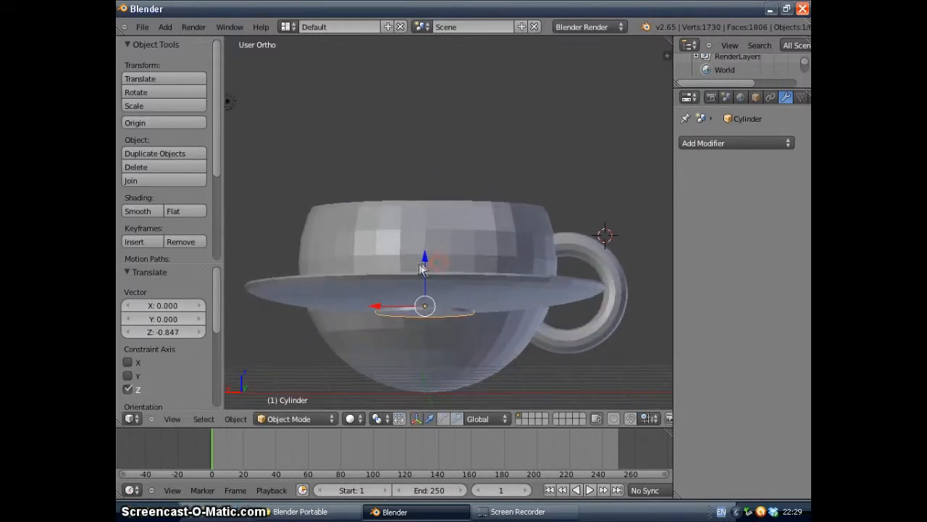
drag(425, 261, 435, 274)
middle_drag(434, 275, 463, 311)
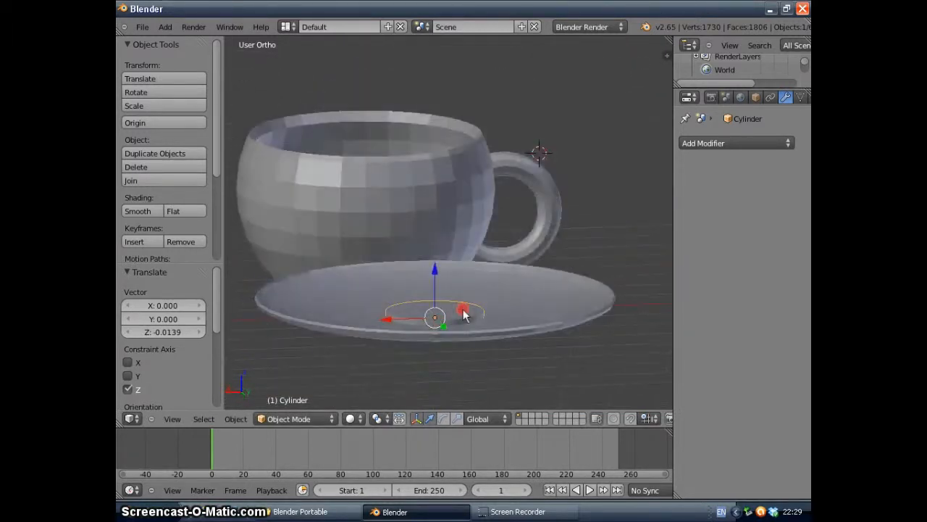
scroll(464, 310, down, 4)
scroll(462, 293, up, 5)
- Add a Boolean modifier to the saucer with operation Union and object Cylinder, and apply it
right_click(531, 321)
right_click(512, 284)
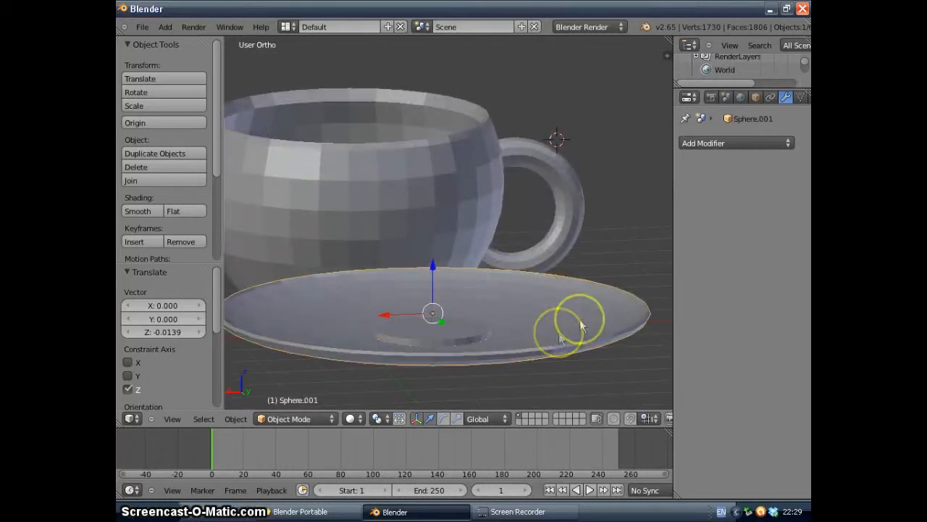
click(707, 144)
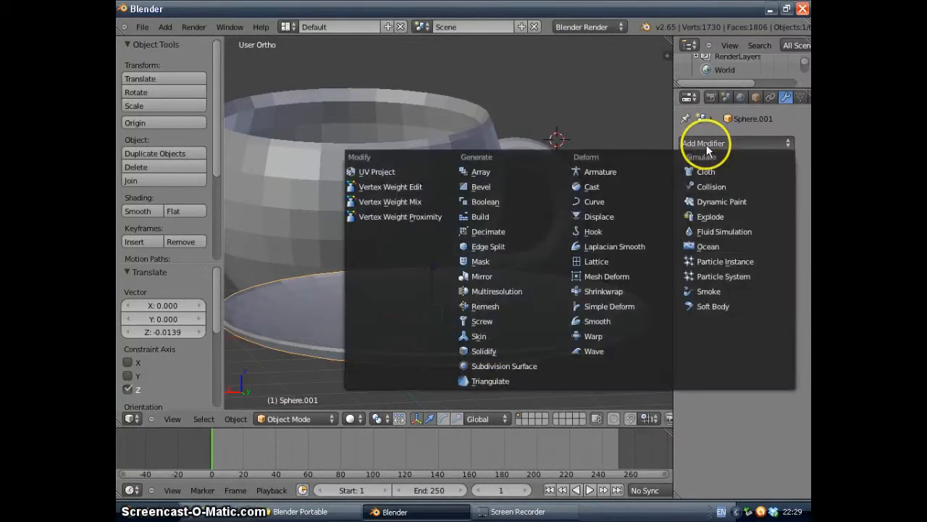
click(487, 203)
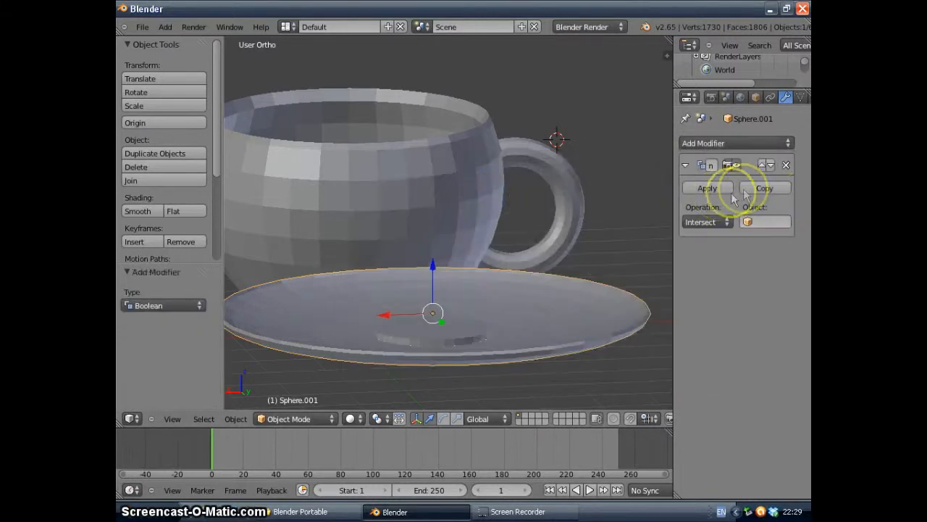
drag(674, 207, 641, 207)
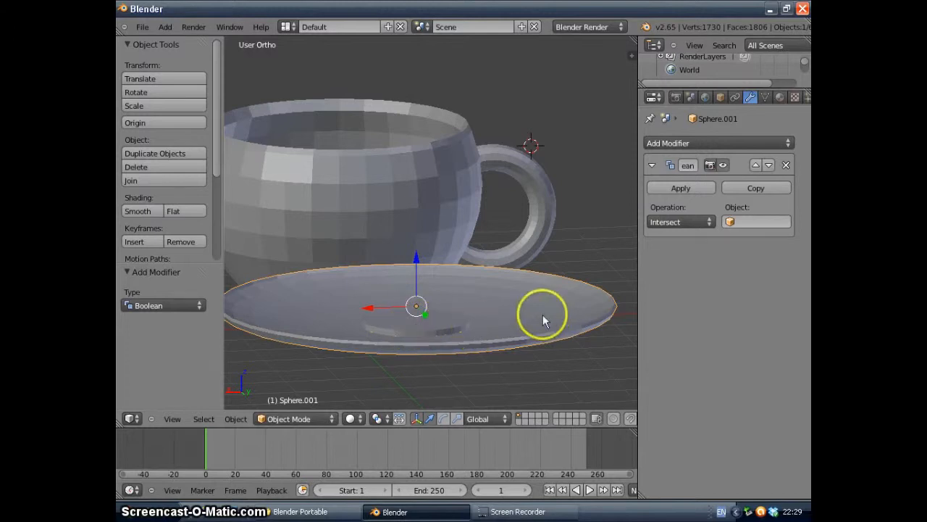
click(690, 224)
click(676, 196)
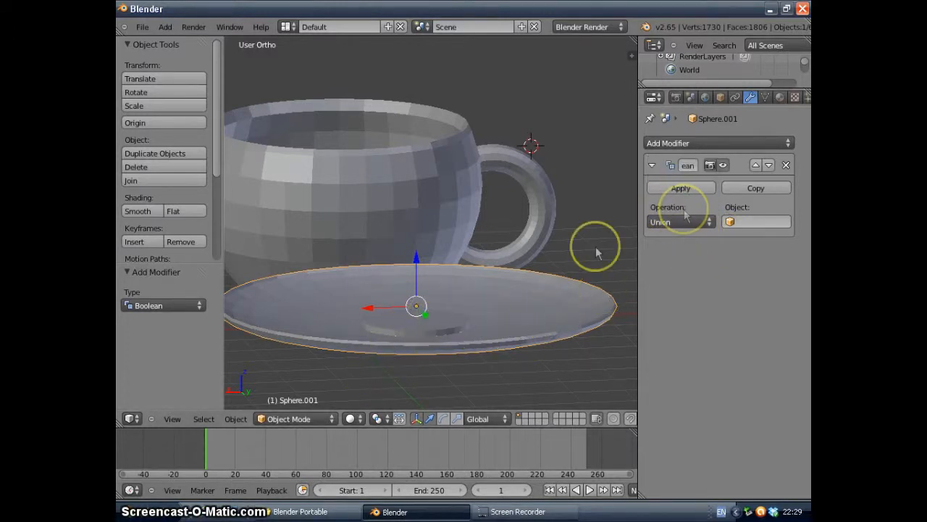
click(739, 222)
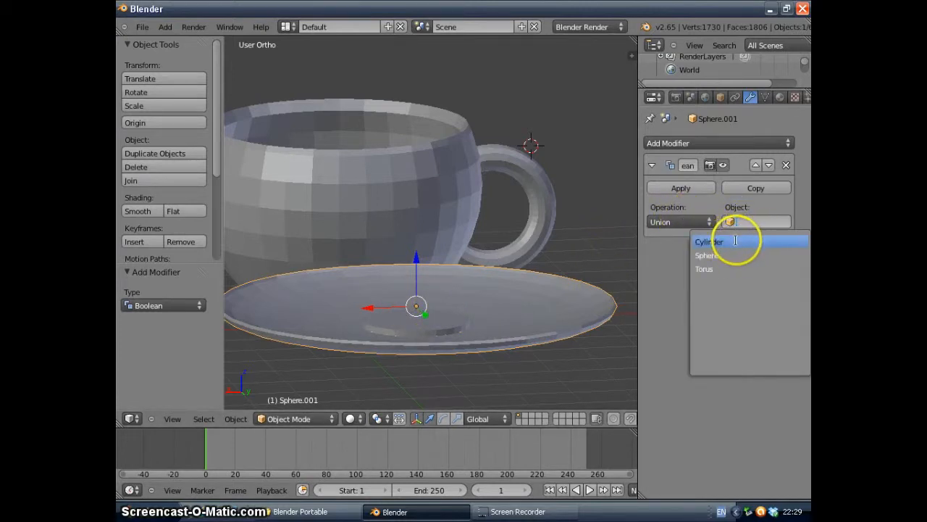
click(727, 250)
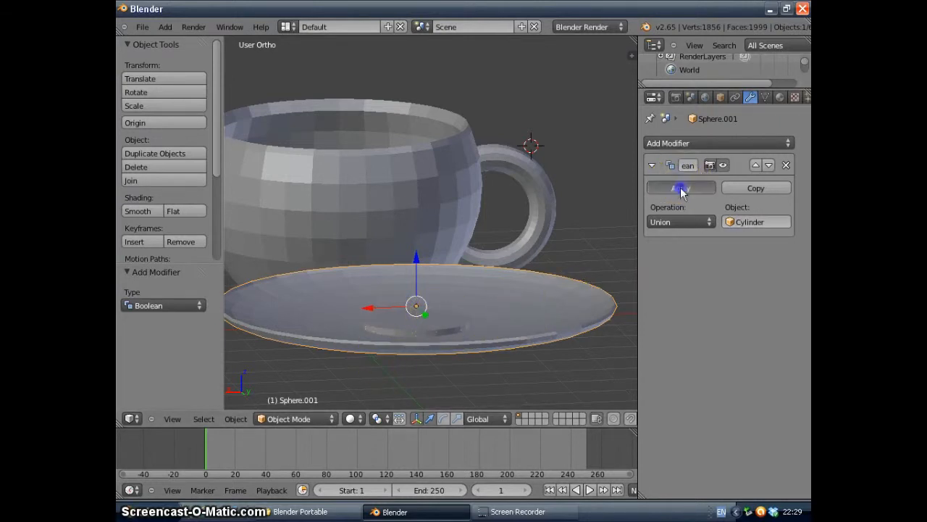
click(681, 189)
- Move the saucer off the original cylinder by about -0.510 along X, -0.253 along Y and 1.722 along Z
key(g)
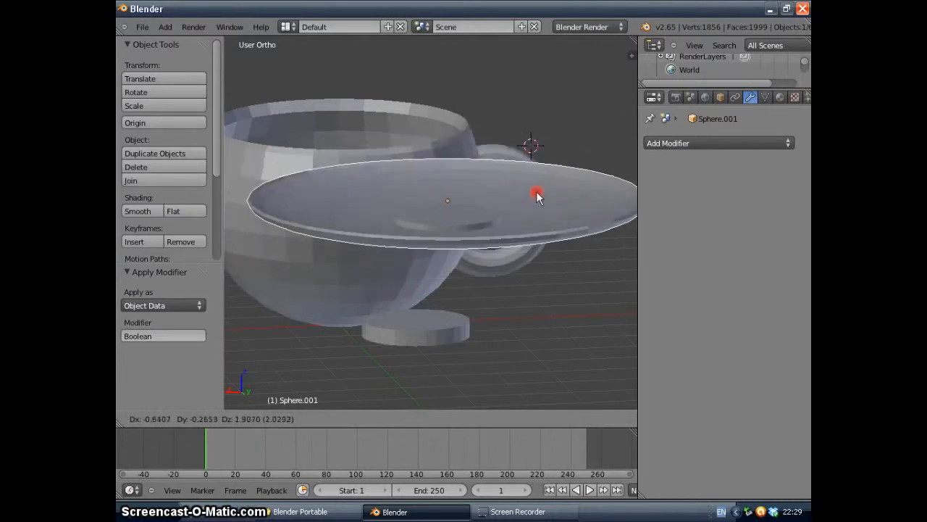
click(479, 316)
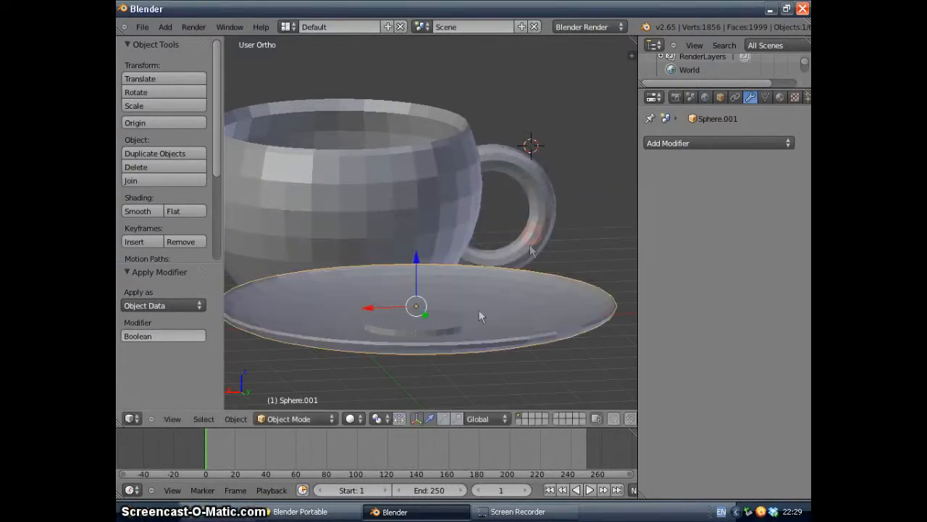
key(g)
click(528, 210)
- Delete the original cylinder left below the saucer
middle_drag(495, 305, 430, 315)
right_click(420, 319)
key(x)
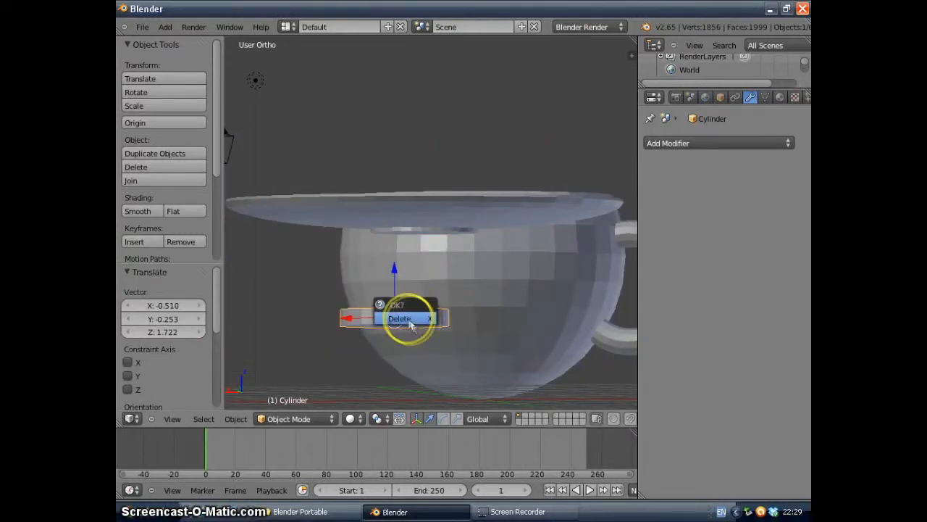
click(410, 323)
- Lower the saucer by about -1.857 along Z and inspect its joined base from above and from the side
middle_drag(424, 310, 445, 321)
right_click(422, 232)
scroll(434, 276, down, 3)
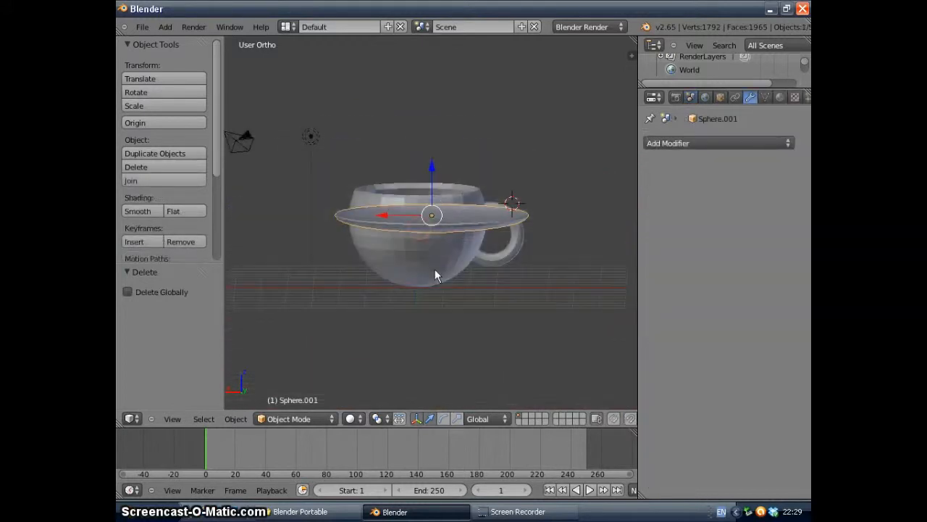
drag(432, 170, 435, 213)
middle_drag(435, 213, 495, 326)
scroll(495, 326, up, 4)
mouse_move(435, 304)
middle_down()
mouse_move(451, 331)
mouse_move(445, 308)
mouse_move(456, 275)
mouse_move(438, 318)
middle_up()
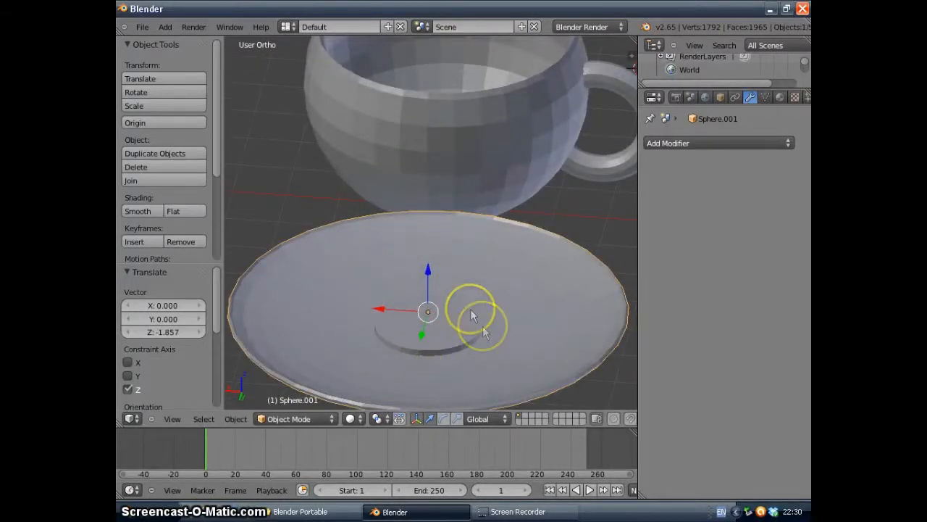
middle_drag(467, 355, 455, 268)
scroll(469, 325, down, 3)
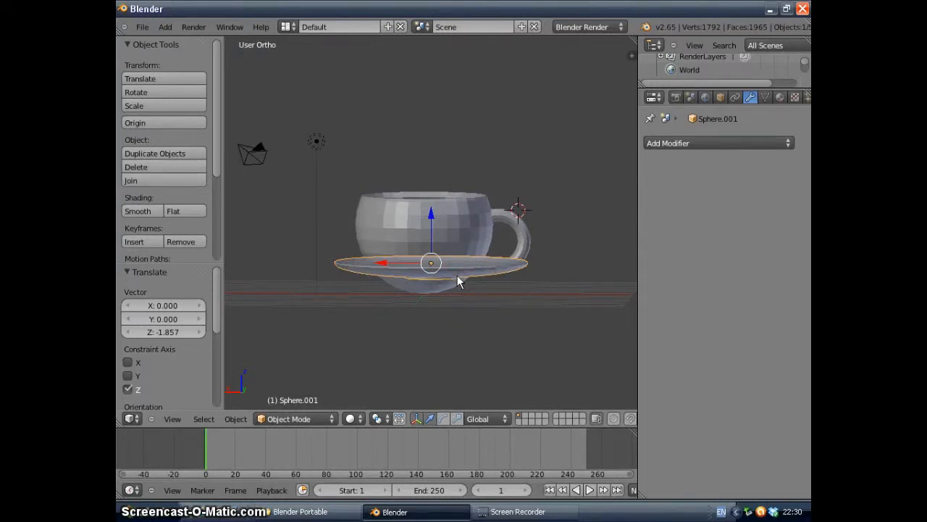
click(459, 276)
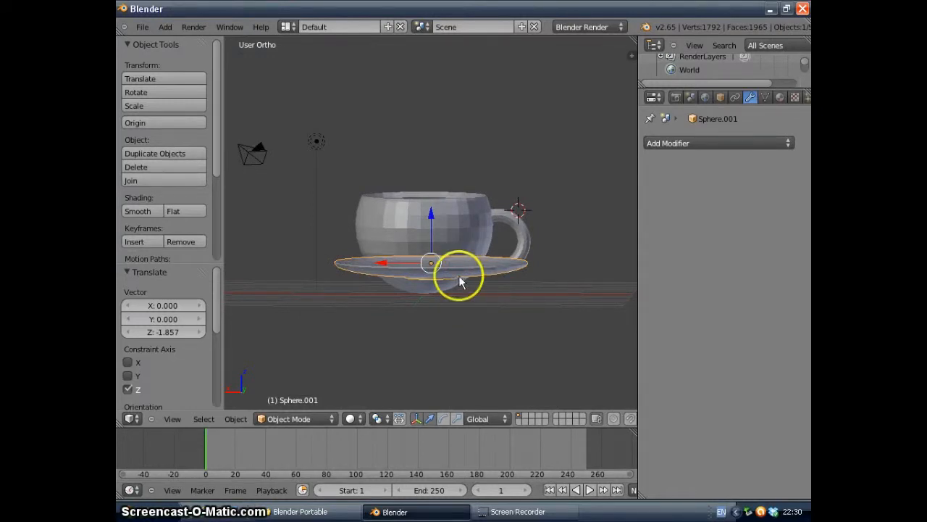
- Undo the saucer's lowering and the deletion of the cylinder
key(ctrl+z)
key(ctrl+z)
key(ctrl+z)
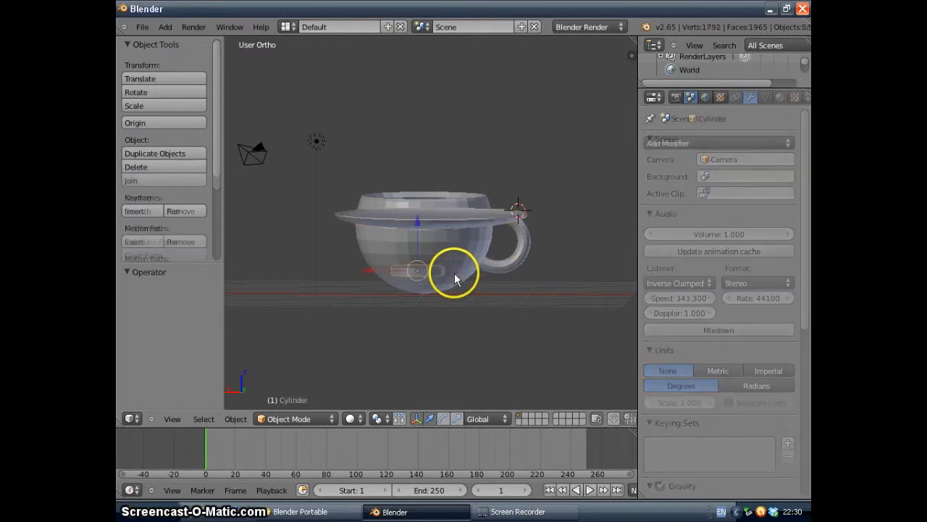
- Raise the restored cylinder about 2.420 along Z onto the displaced saucer
scroll(433, 271, up, 2)
middle_drag(420, 326, 403, 286)
drag(404, 280, 410, 155)
middle_drag(455, 274, 447, 314)
scroll(460, 252, down, 5)
middle_drag(463, 254, 460, 282)
- Shift the saucer along X to line up its raised centre with the cylinder
right_click(455, 247)
scroll(455, 274, up, 4)
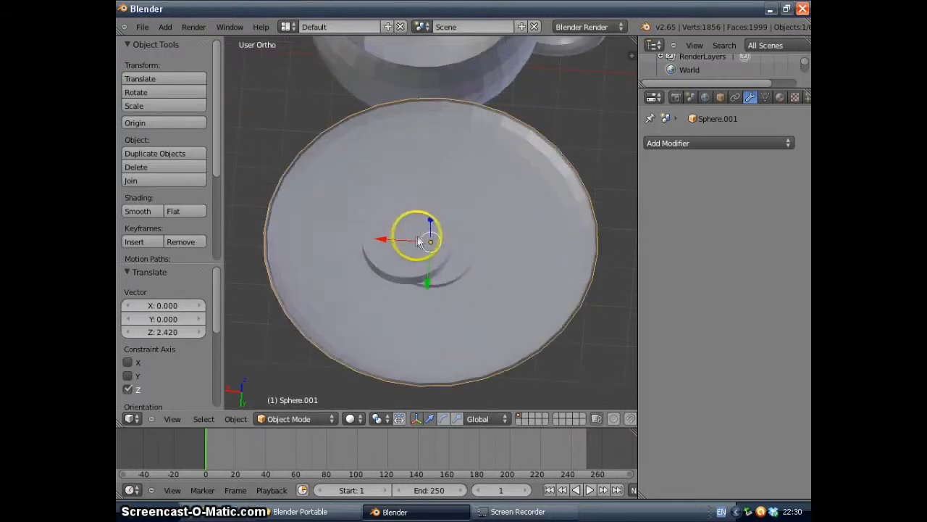
scroll(423, 284, up, 2)
scroll(423, 285, up, 2)
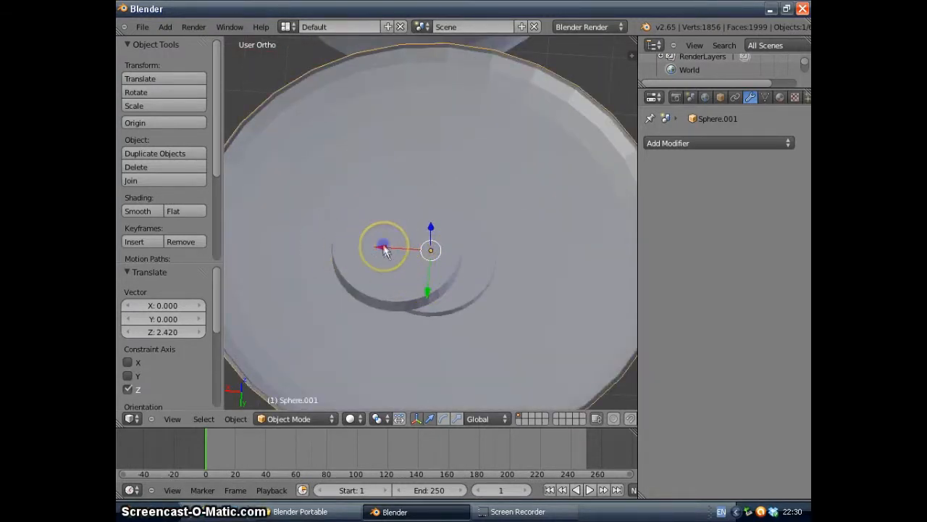
key(g)
key(x)
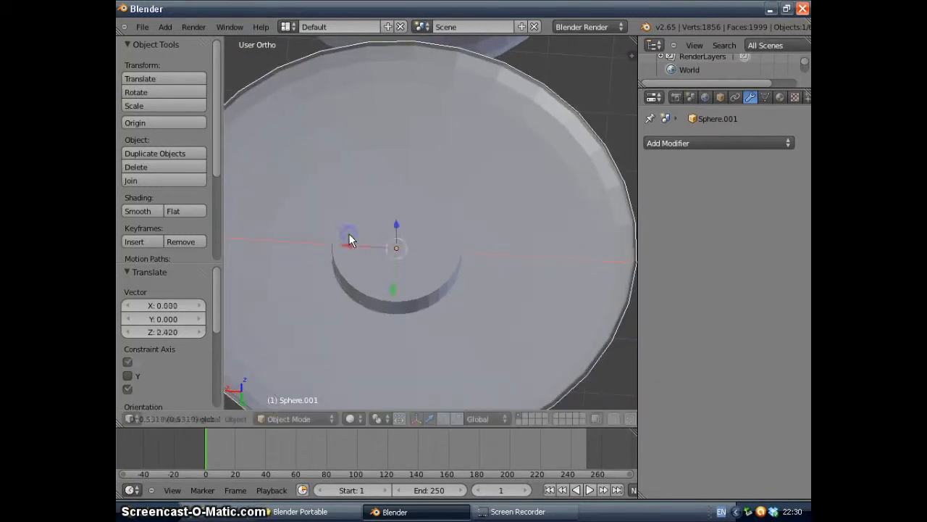
click(349, 241)
- Undo the recent saucer and cylinder moves back to the saucer's position just after the Boolean union
scroll(349, 241, down, 5)
middle_drag(390, 273, 400, 240)
key(ctrl+z)
key(ctrl+z)
key(ctrl+z)
key(ctrl+z)
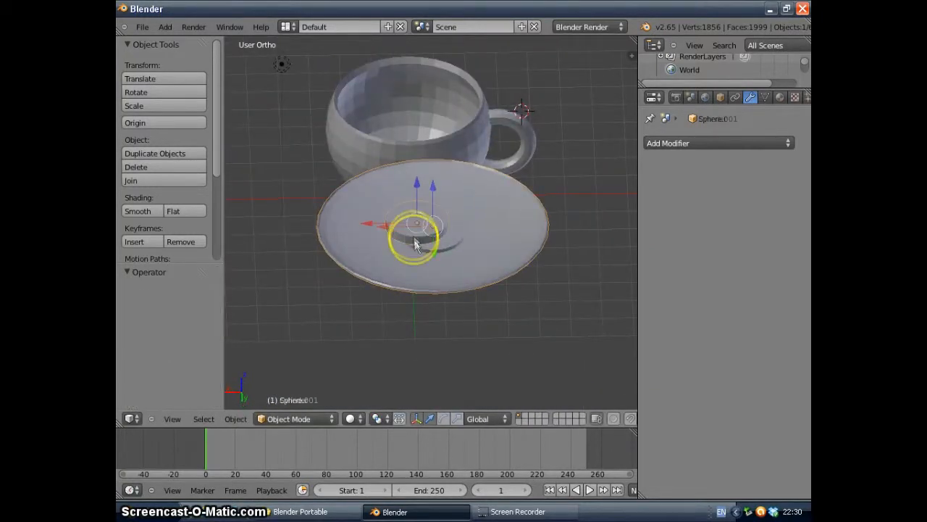
key(ctrl+z)
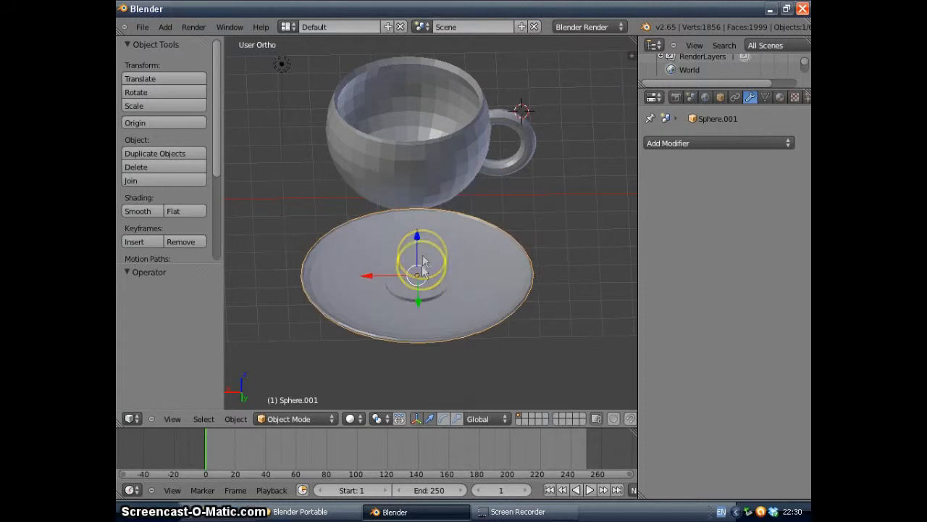
- Raise the cylinder about 1.054 along Z above the saucer and scale it uniformly by about 1.068
drag(419, 250, 410, 224)
middle_drag(436, 301, 415, 290)
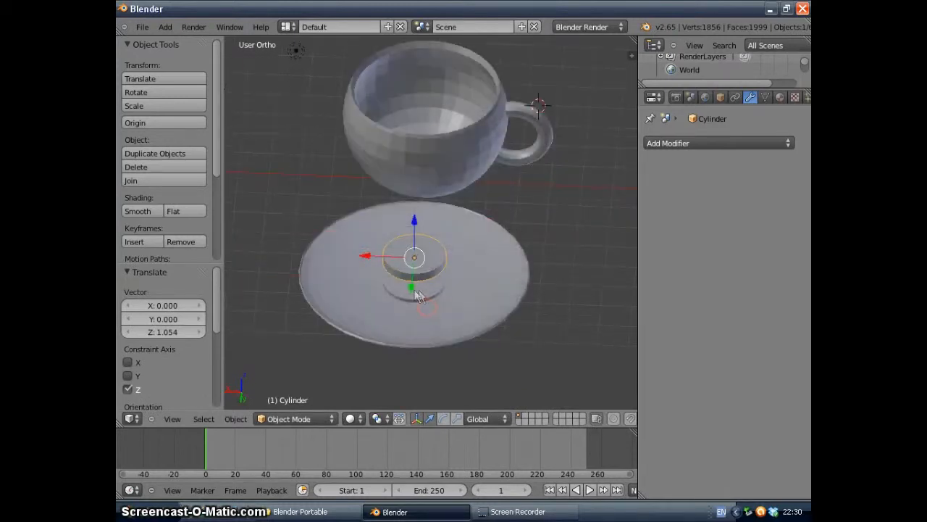
key(KP_7)
middle_drag(442, 247, 435, 179)
key(KP_7)
click(443, 191)
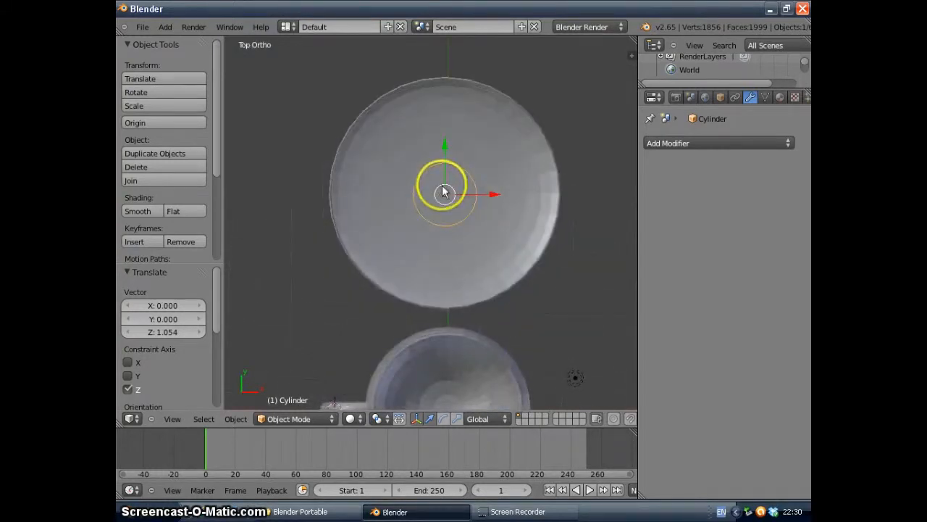
key(s)
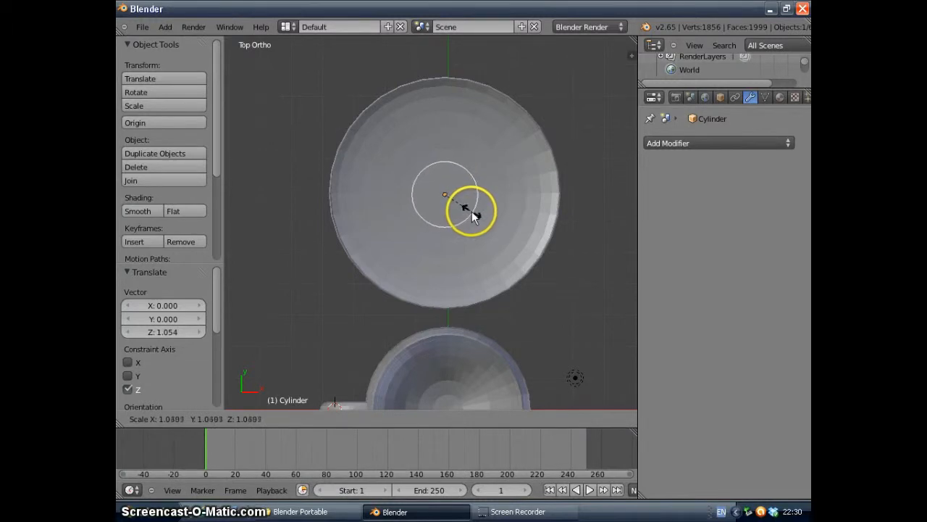
click(473, 210)
middle_drag(472, 211, 424, 216)
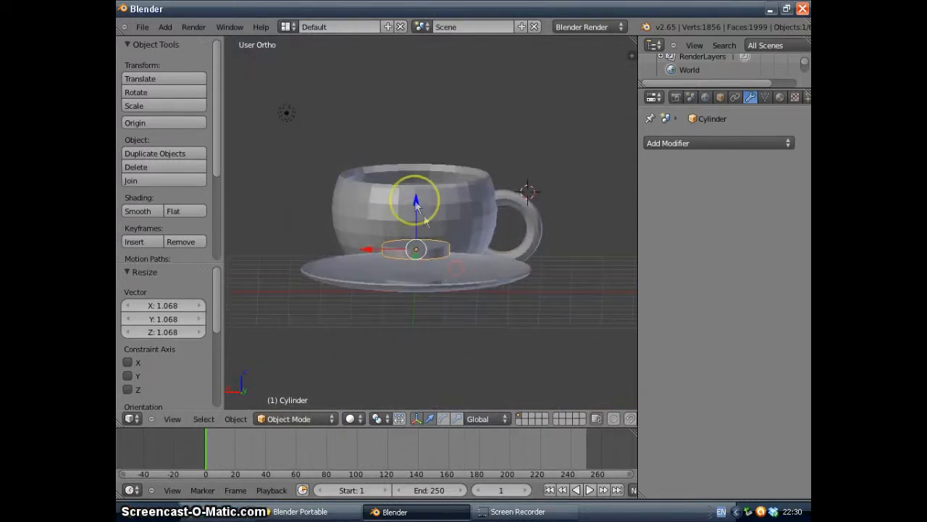
- Lower the enlarged cylinder back into the saucer by about -0.789 along Z and check its fit from below
drag(417, 205, 439, 251)
scroll(439, 251, up, 3)
middle_drag(439, 252, 424, 331)
mouse_move(423, 292)
middle_down()
mouse_move(420, 283)
mouse_move(398, 320)
mouse_move(387, 398)
mouse_move(388, 381)
mouse_move(480, 397)
mouse_move(499, 369)
mouse_move(486, 355)
mouse_move(494, 382)
middle_up()
scroll(399, 321, up, 4)
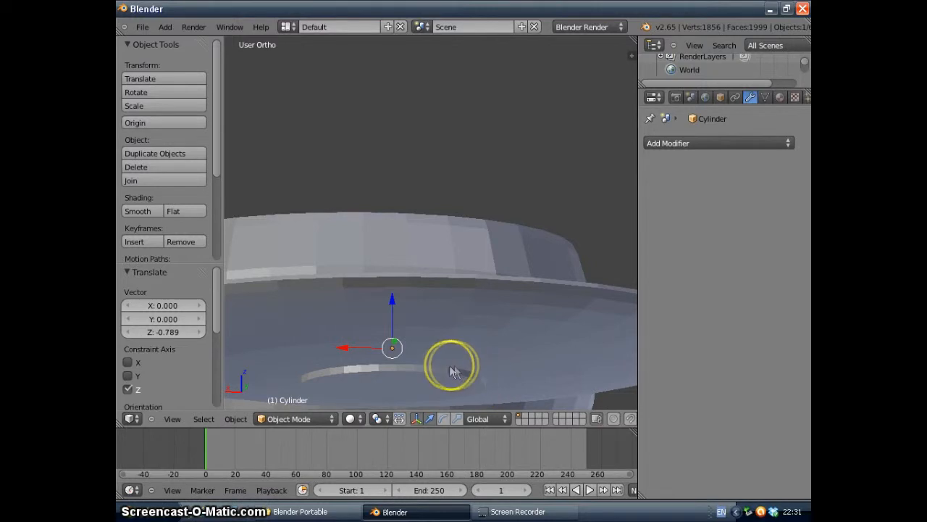
middle_drag(421, 367, 421, 385)
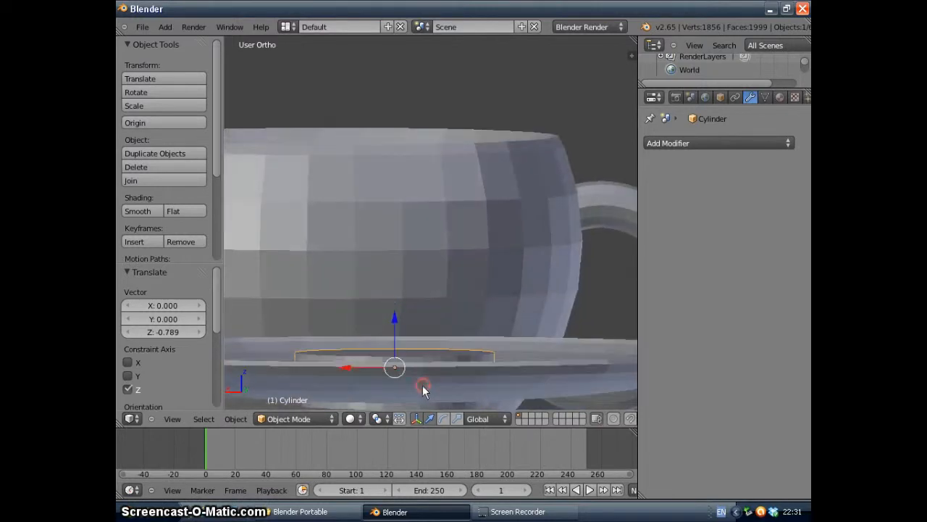
- Lower the cylinder by about -0.052 along Z into the saucer and check its fit
scroll(421, 385, down, 2)
mouse_move(420, 336)
middle_down()
mouse_move(414, 345)
mouse_move(419, 337)
middle_up()
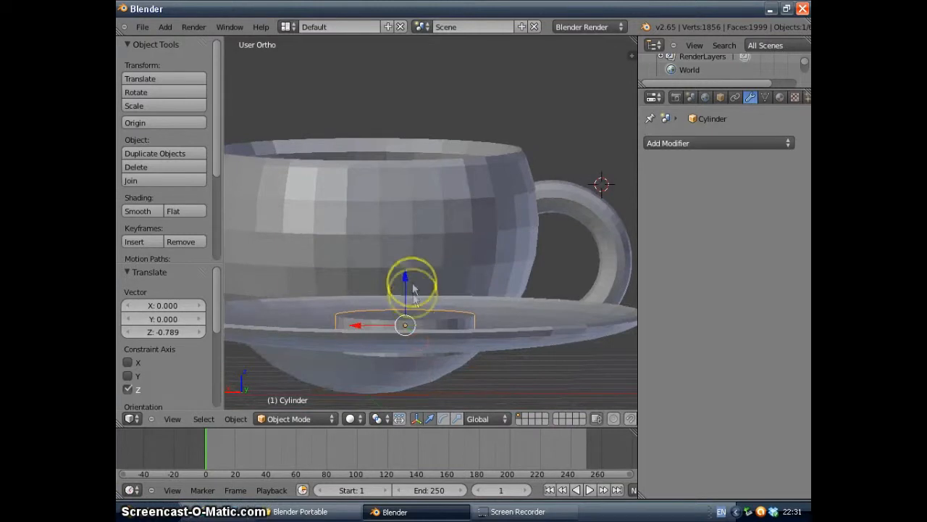
drag(405, 279, 406, 283)
mouse_move(408, 336)
middle_down()
mouse_move(412, 356)
mouse_move(424, 338)
middle_up()
scroll(412, 351, up, 1)
scroll(413, 356, down, 2)
middle_drag(408, 302, 426, 324)
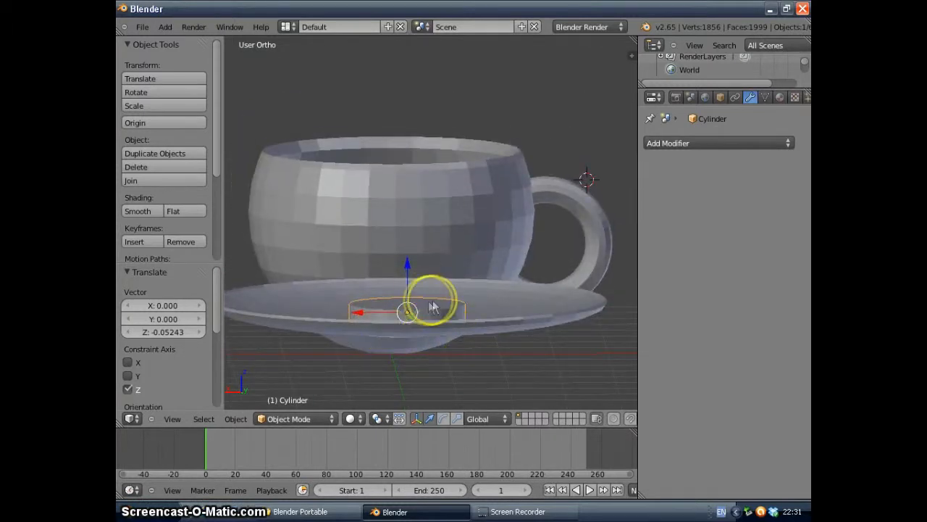
- Sink the cylinder a further -0.092 or so along Z and view the saucer from the side
scroll(431, 310, up, 1)
scroll(428, 310, down, 2)
middle_drag(428, 311, 423, 284)
drag(409, 253, 408, 258)
middle_drag(413, 313, 415, 292)
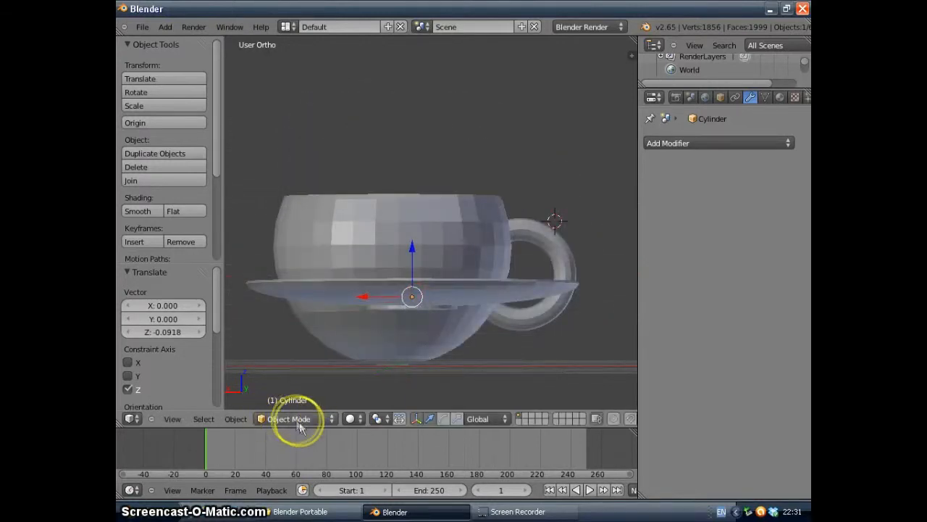
- Display the scene in wireframe and lower the cylinder by about -0.026 along Z within the saucer's centre
click(352, 419)
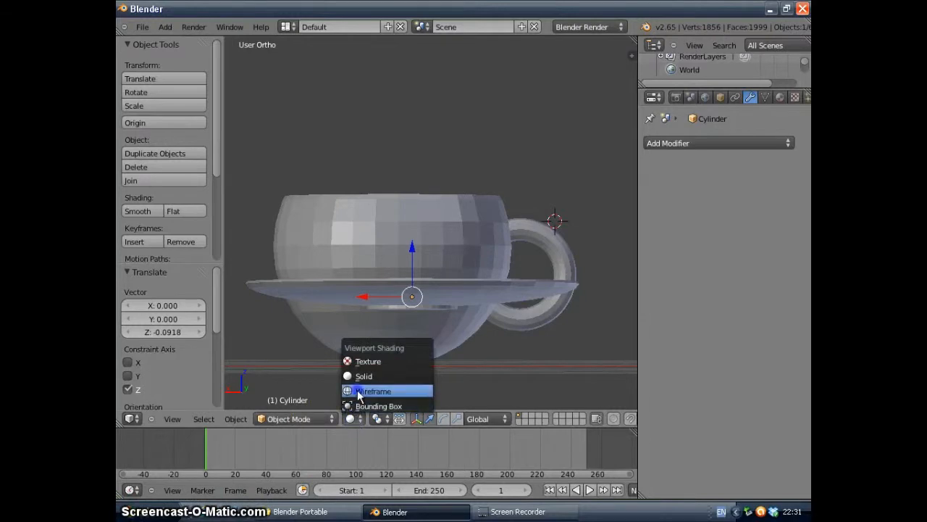
click(357, 391)
right_click(401, 310)
scroll(405, 306, up, 3)
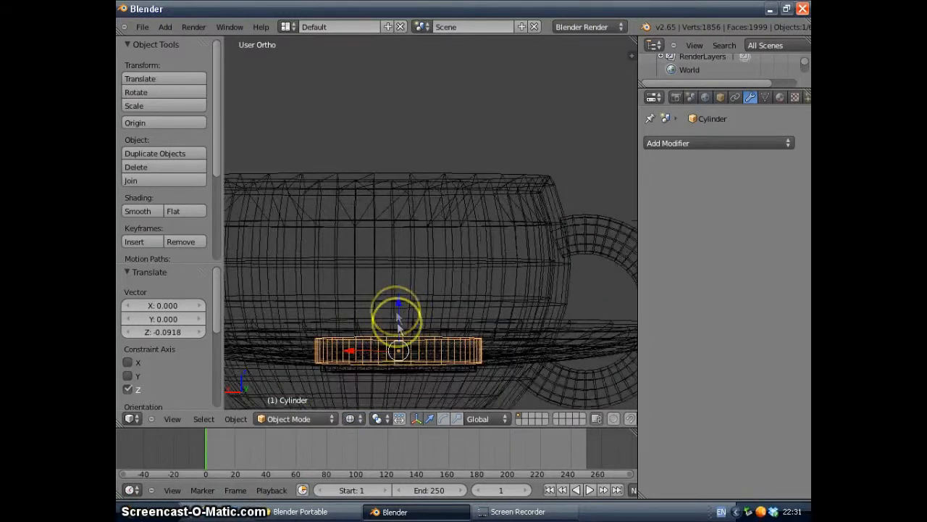
mouse_move(426, 378)
middle_down()
mouse_move(405, 367)
mouse_move(337, 387)
mouse_move(331, 376)
middle_up()
drag(351, 301, 348, 304)
middle_drag(348, 304, 340, 405)
scroll(347, 398, down, 3)
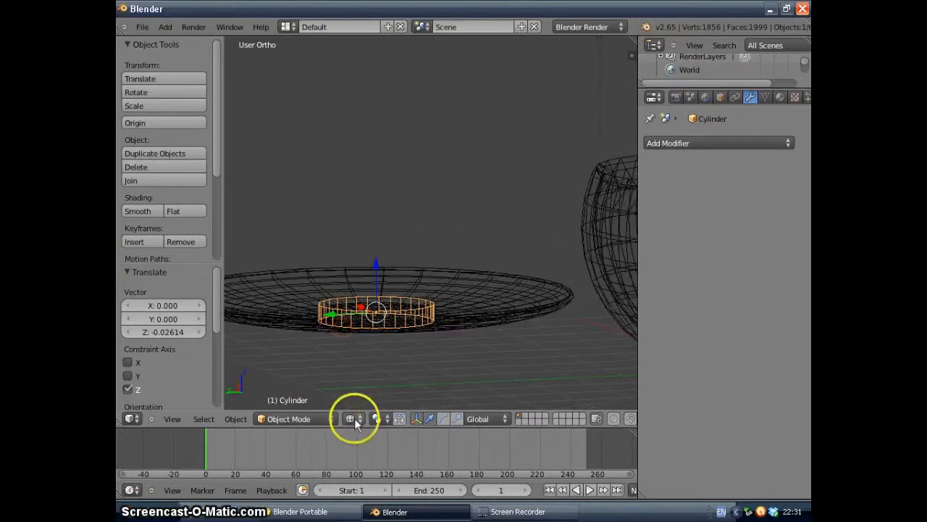
- Return to solid shading and enter Edit Mode on the cylinder, box-selecting its geometry
click(354, 421)
click(358, 377)
click(274, 419)
click(269, 394)
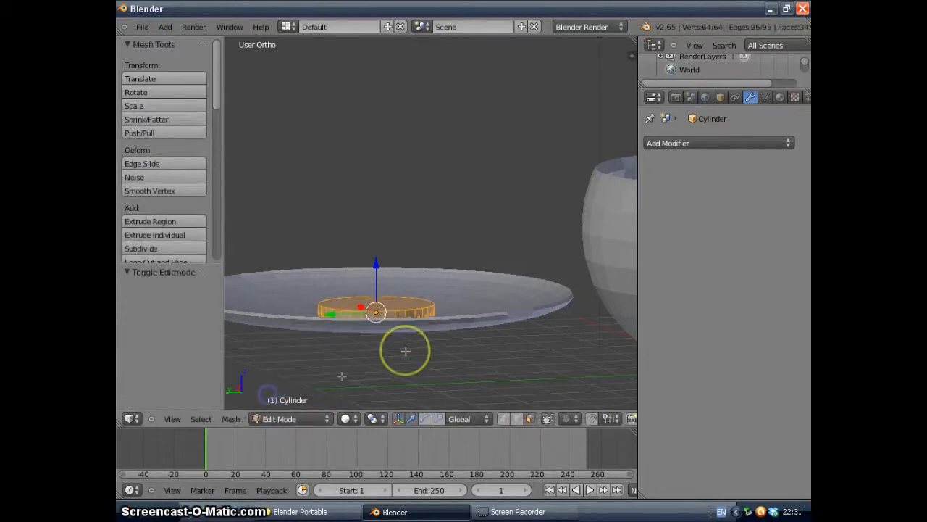
middle_drag(403, 351, 384, 365)
scroll(385, 357, down, 3)
scroll(386, 355, up, 1)
middle_drag(414, 303, 413, 293)
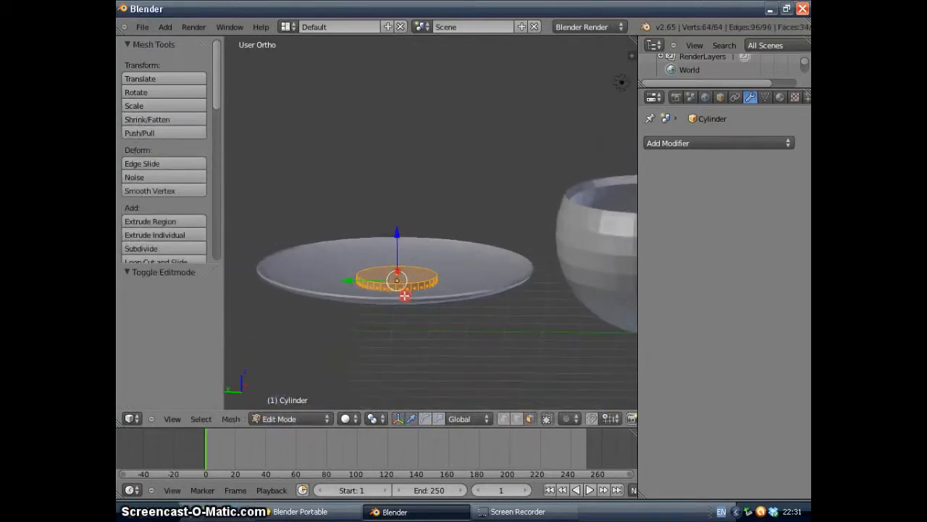
key(b)
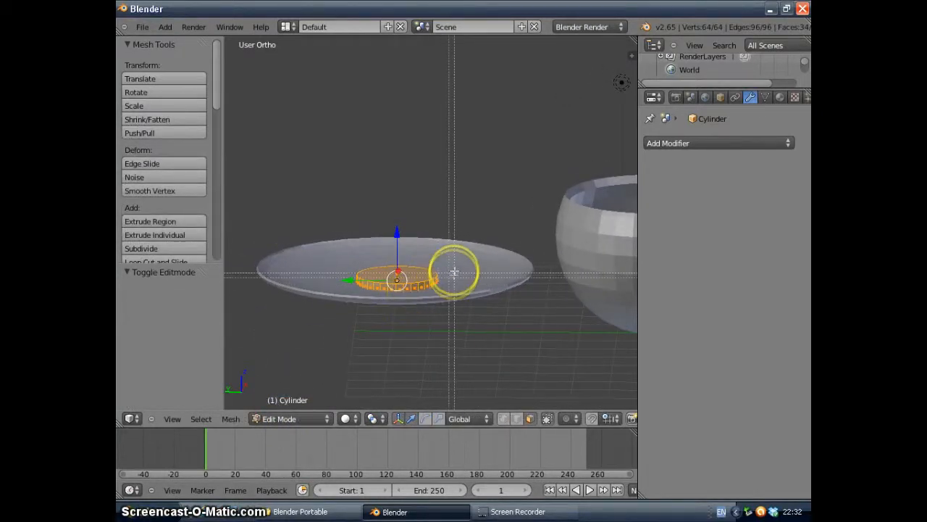
drag(538, 199, 395, 340)
- Raise the cylinder's whole mesh about 0.049 along Z relative to the saucer's base
middle_drag(451, 329, 435, 314)
scroll(462, 321, up, 3)
scroll(434, 316, up, 3)
shift+middle_drag(441, 354, 453, 249)
scroll(449, 265, up, 3)
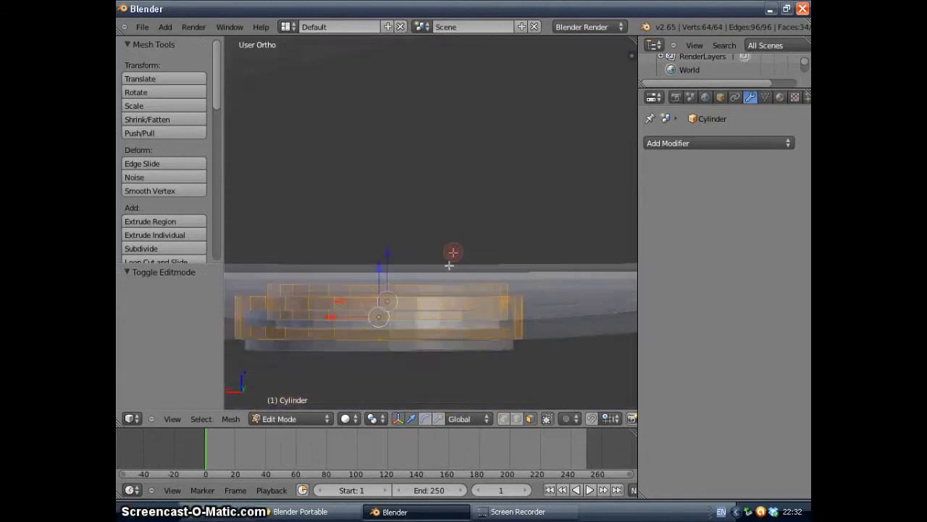
drag(354, 309, 491, 365)
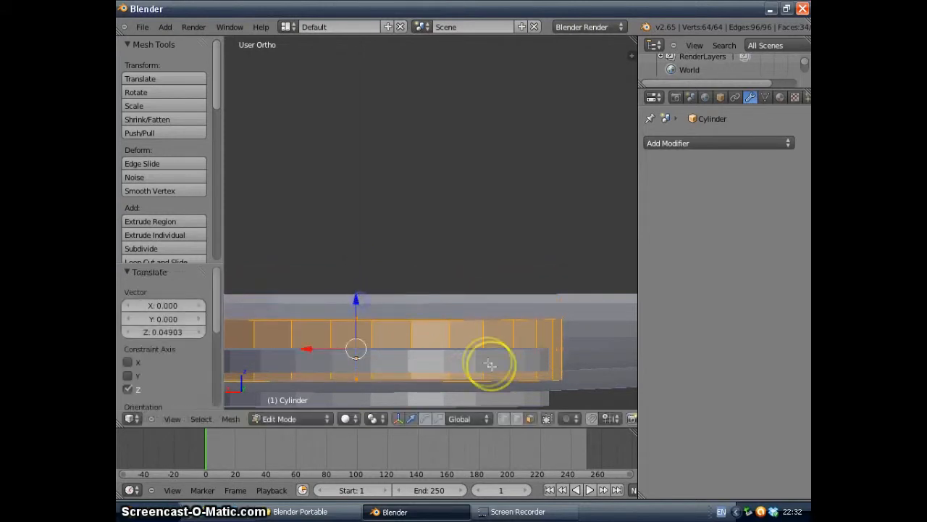
- Try a small further Z adjustment of the cylinder's mesh against the saucer's base
middle_drag(490, 365, 483, 366)
scroll(483, 365, down, 4)
mouse_move(540, 331)
middle_down()
mouse_move(555, 340)
mouse_move(546, 332)
middle_up()
scroll(456, 311, up, 3)
middle_drag(438, 333, 511, 363)
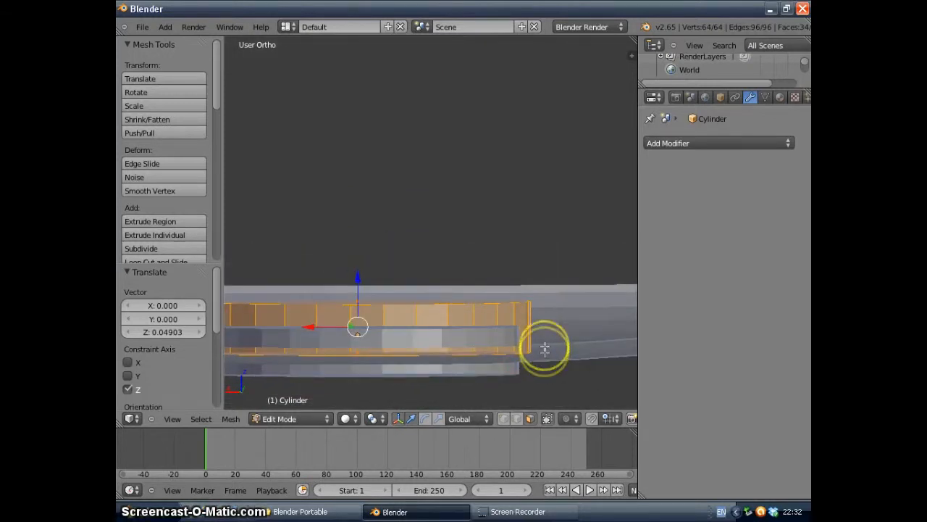
drag(356, 276, 356, 284)
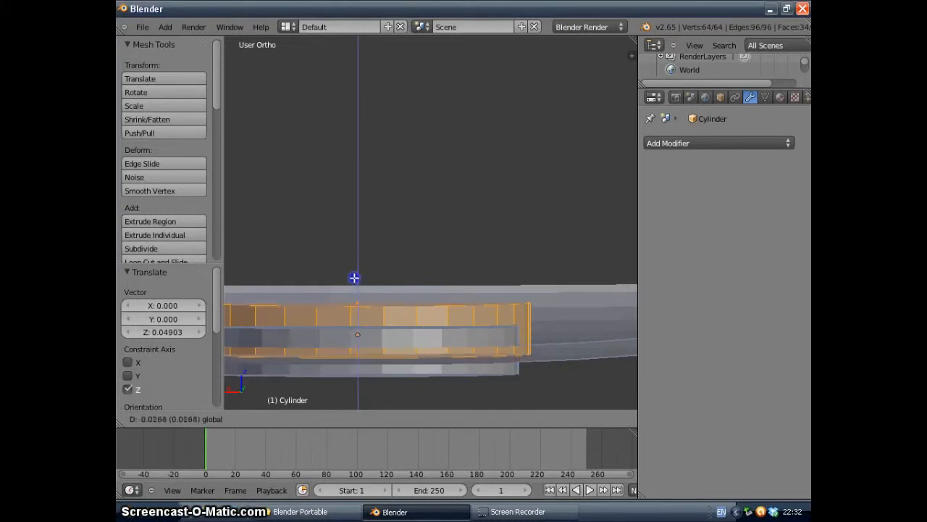
drag(351, 277, 358, 278)
click(500, 350)
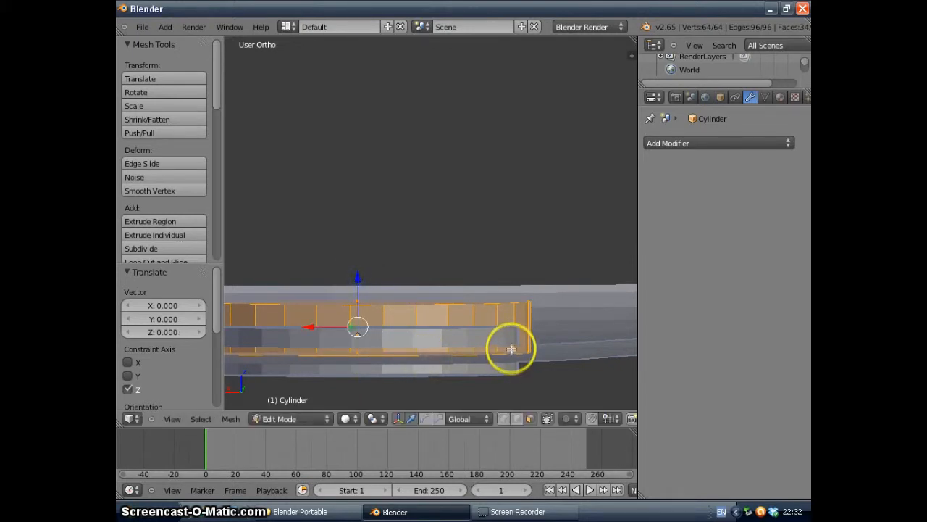
- Return the cylinder to Object Mode and select the saucer
middle_drag(501, 351, 499, 381)
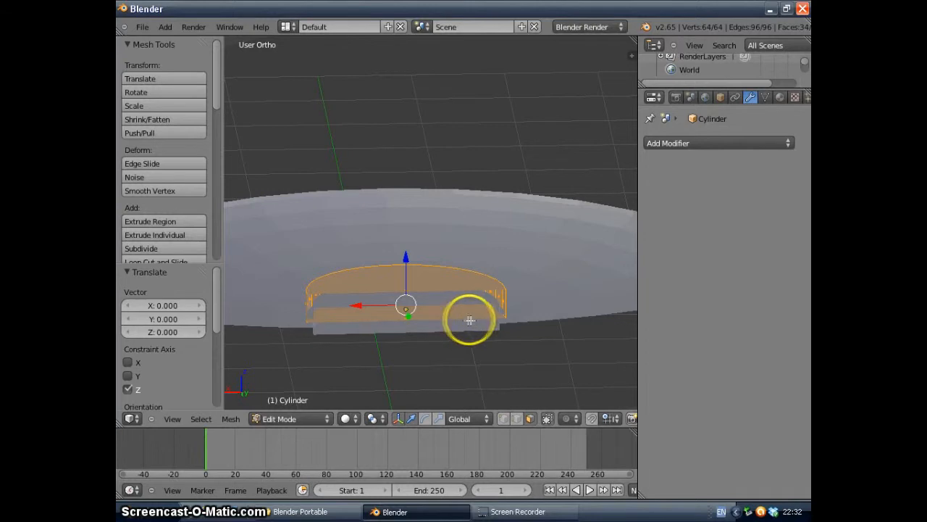
scroll(473, 320, down, 6)
middle_drag(476, 321, 304, 300)
click(306, 419)
click(306, 405)
scroll(304, 300, down, 3)
right_click(380, 274)
scroll(382, 283, up, 3)
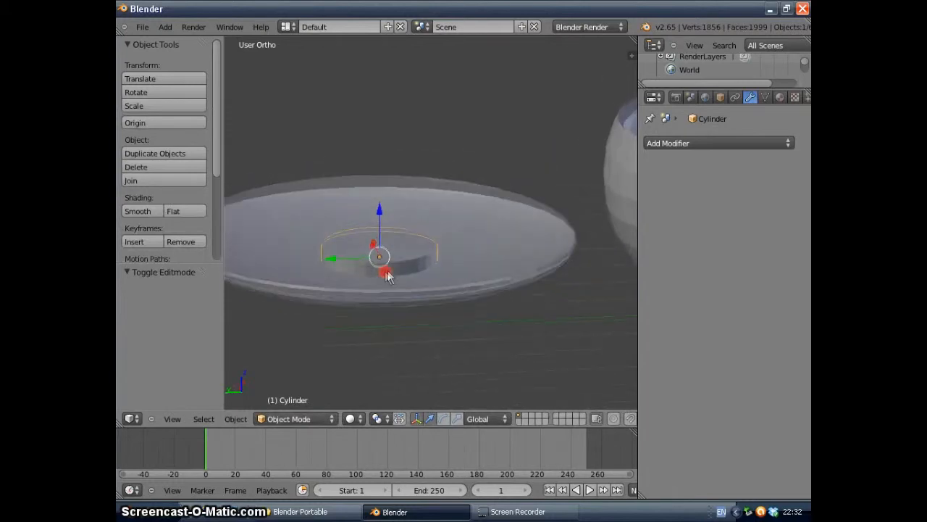
middle_drag(441, 286, 450, 317)
middle_drag(515, 311, 498, 315)
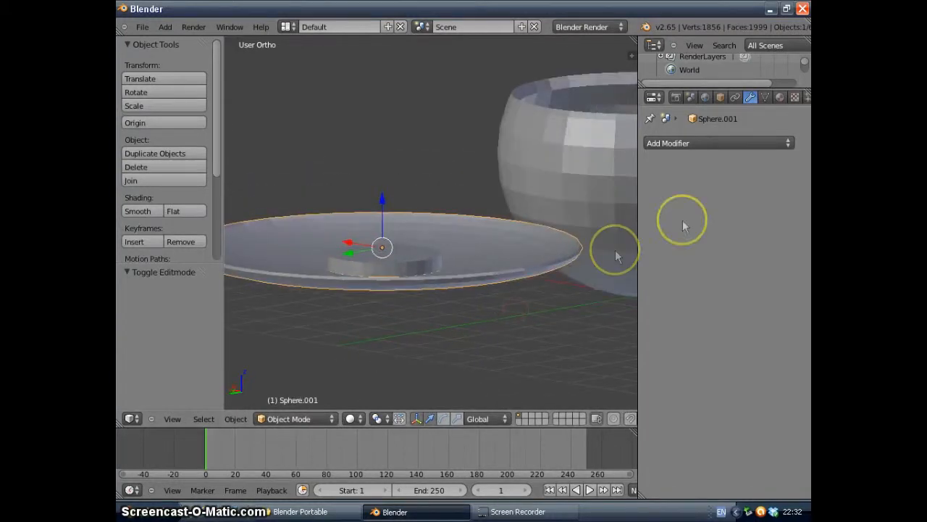
- Add a Boolean modifier to the saucer with the Difference operation and Cylinder as its object, and apply it
click(737, 141)
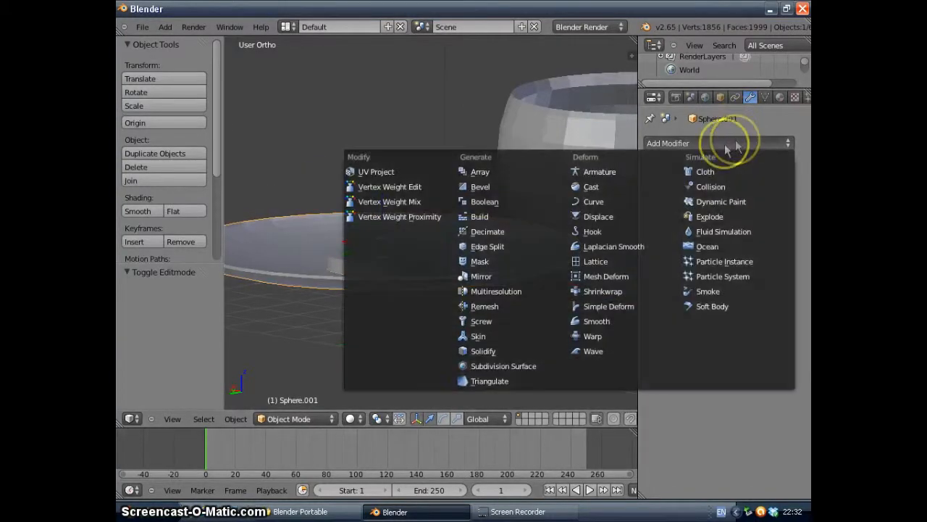
click(492, 206)
click(688, 221)
click(670, 177)
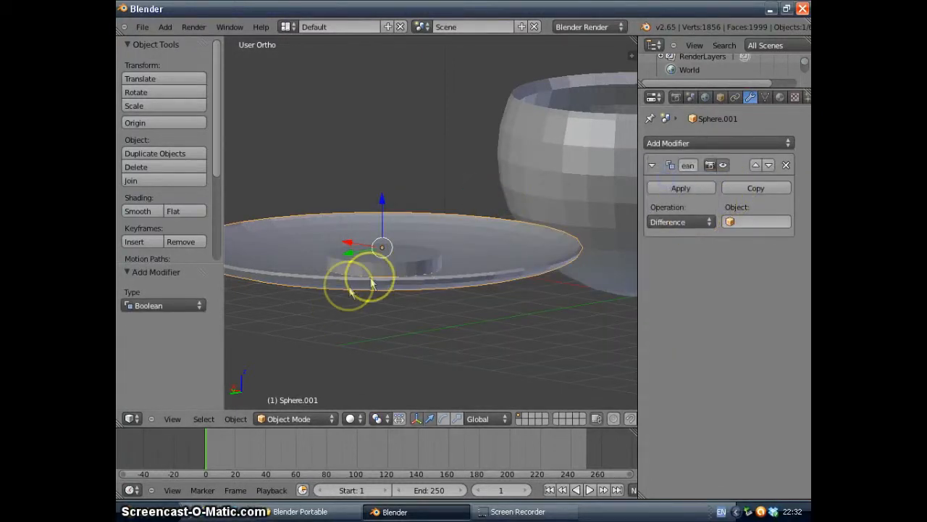
click(742, 223)
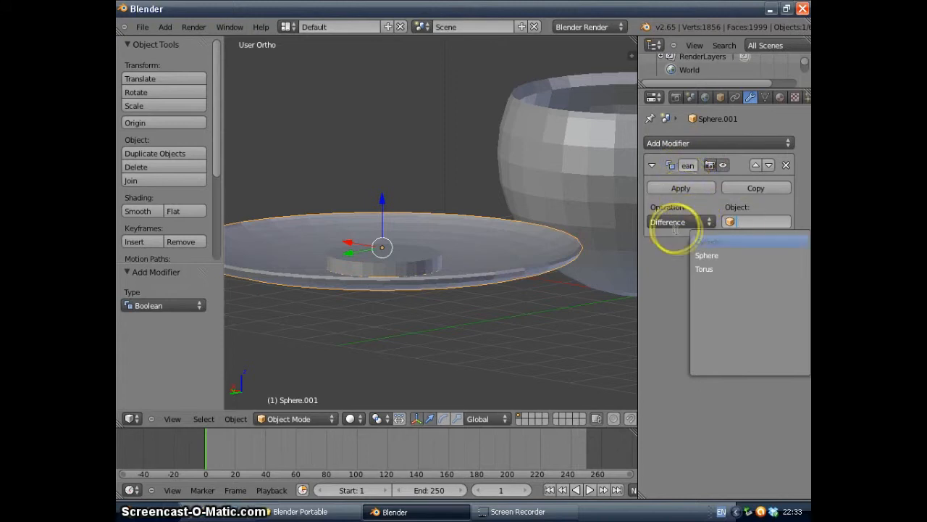
click(710, 242)
click(683, 188)
- Move the saucer off the cylinder by about X 1.442, Y -0.602, Z 2.461 and inspect the cut
middle_drag(428, 252, 450, 259)
key(g)
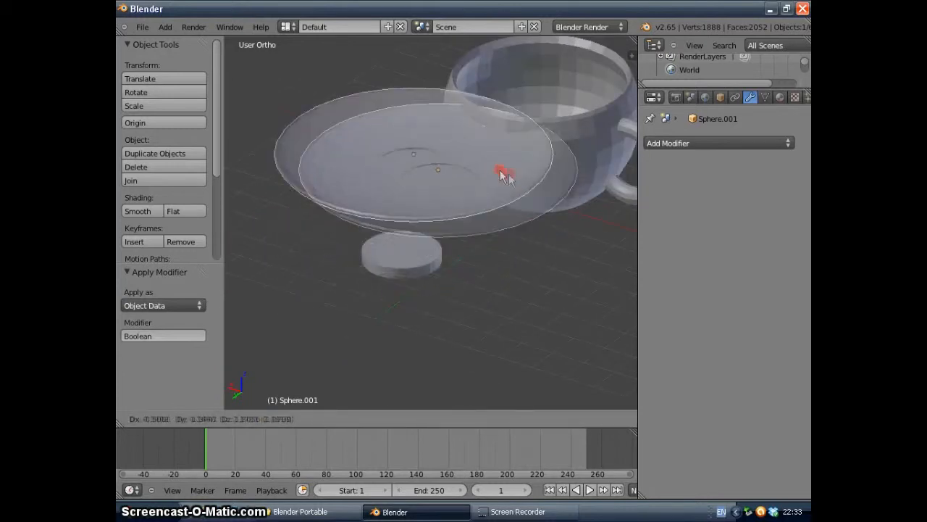
click(459, 159)
middle_drag(449, 190, 397, 113)
scroll(380, 192, up, 4)
- Delete the leftover cylinder beneath the saucer
scroll(490, 262, down, 9)
middle_drag(468, 255, 282, 217)
key(x)
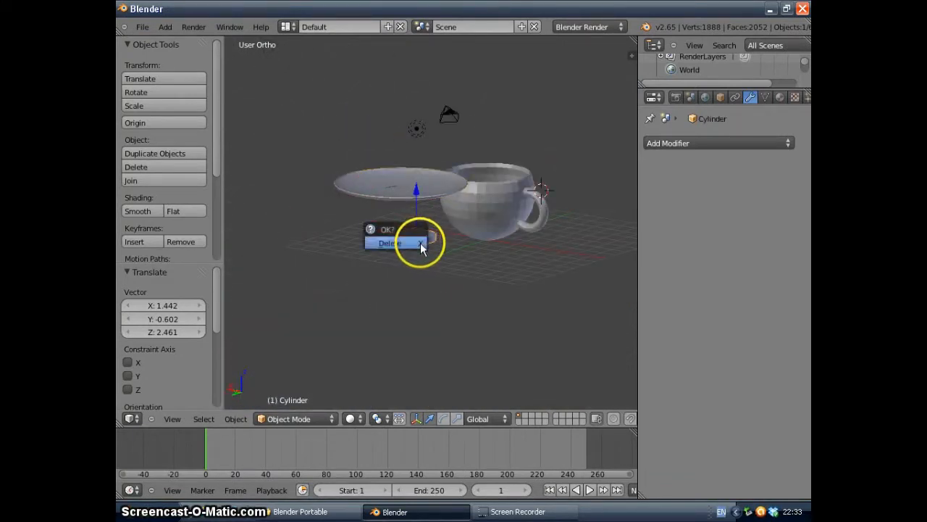
click(413, 243)
- Move the saucer down below the cup by about X -4.064, Y -1.854, Z -3.724
right_click(414, 183)
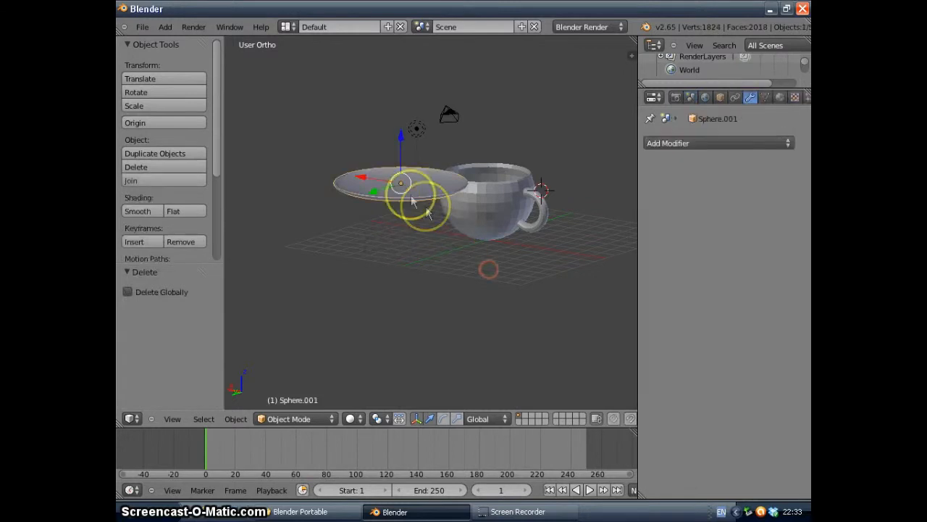
key(g)
click(497, 262)
middle_drag(500, 269, 523, 334)
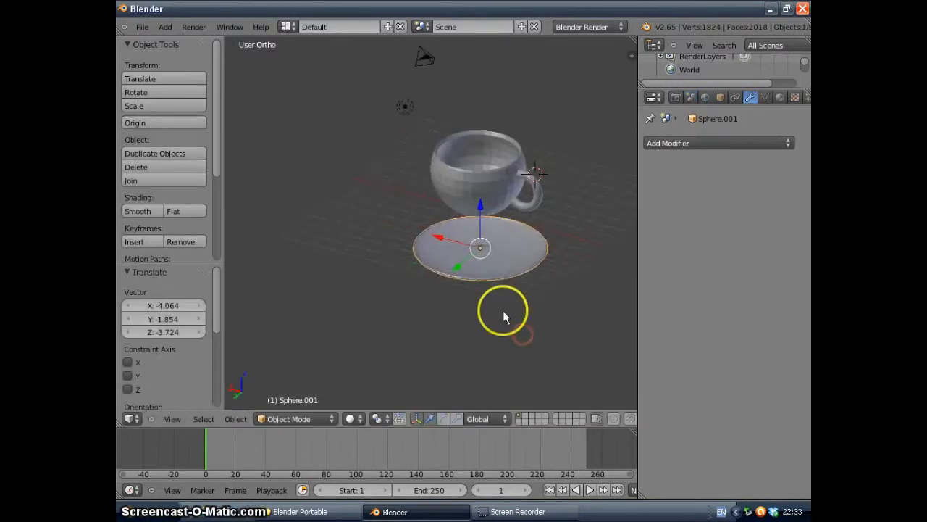
- Centre the saucer under the cup in top view, moving it about 2.660 in X and -4.421 in Y
key(KP_7)
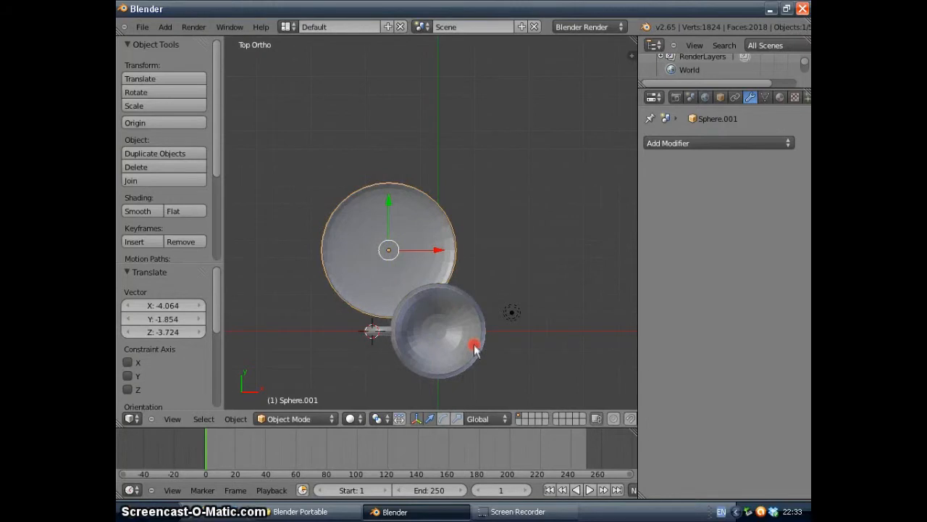
key(g)
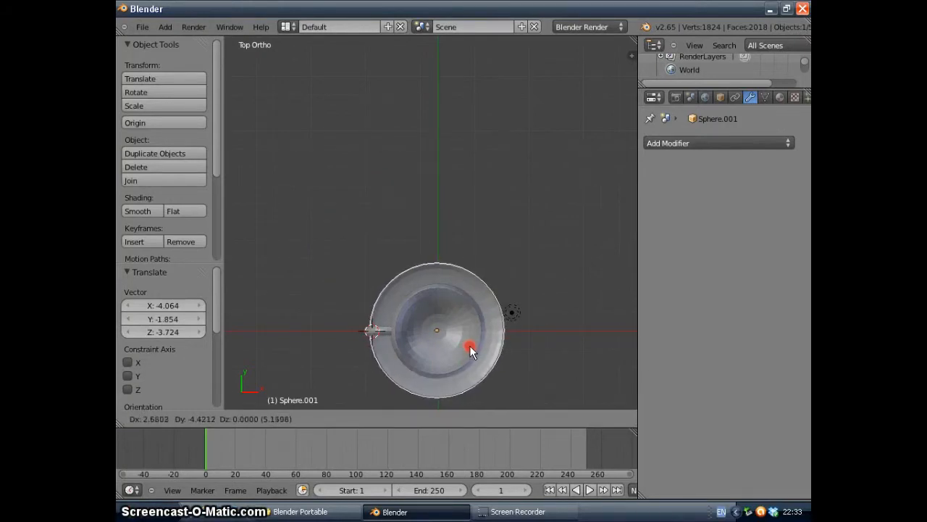
click(470, 349)
- Scale the saucer uniformly by about 0.901 and fine-tune its X and Y alignment with the cup
key(s)
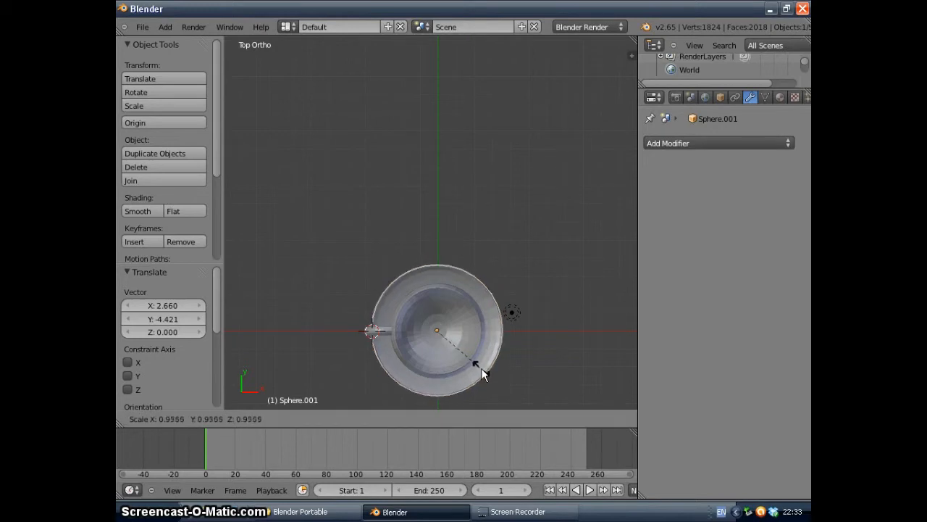
click(477, 367)
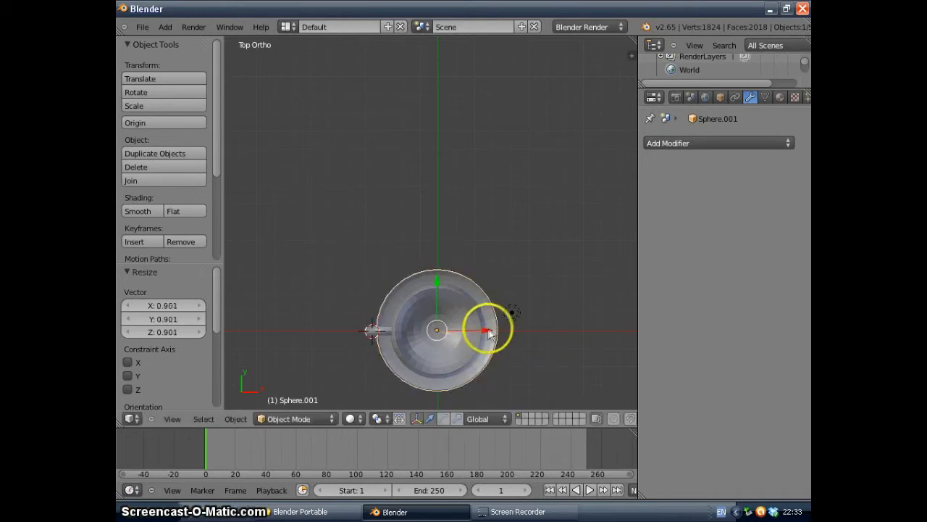
right_drag(485, 329, 487, 333)
drag(487, 330, 488, 330)
drag(439, 279, 438, 278)
- Check how the cup sits on the saucer from several angles and select the cup body
middle_drag(511, 336, 280, 224)
scroll(345, 230, up, 2)
middle_drag(343, 226, 301, 239)
scroll(354, 220, down, 2)
middle_drag(338, 219, 380, 206)
right_click(380, 207)
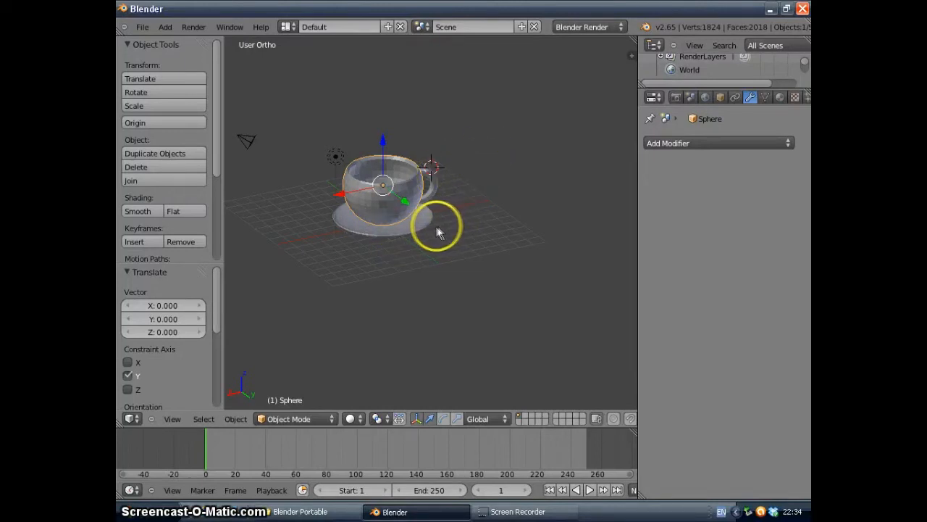
middle_drag(408, 186, 385, 235)
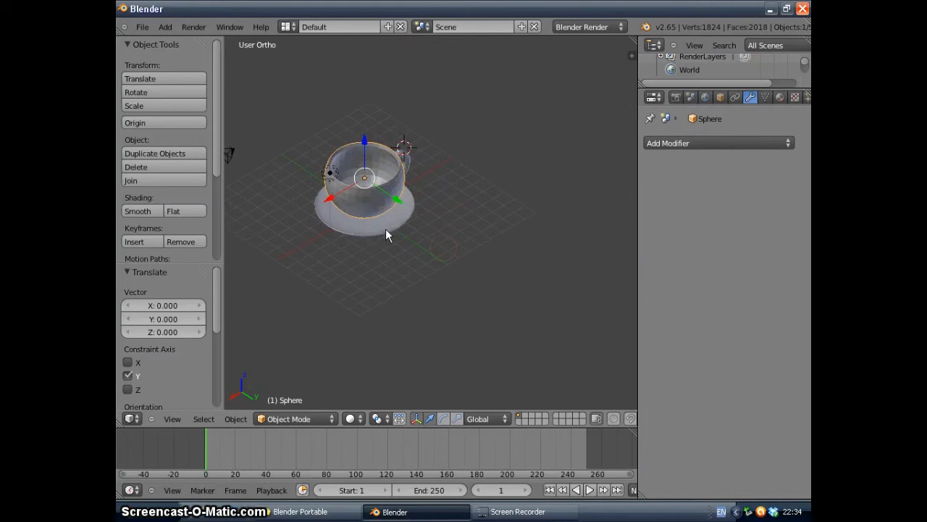